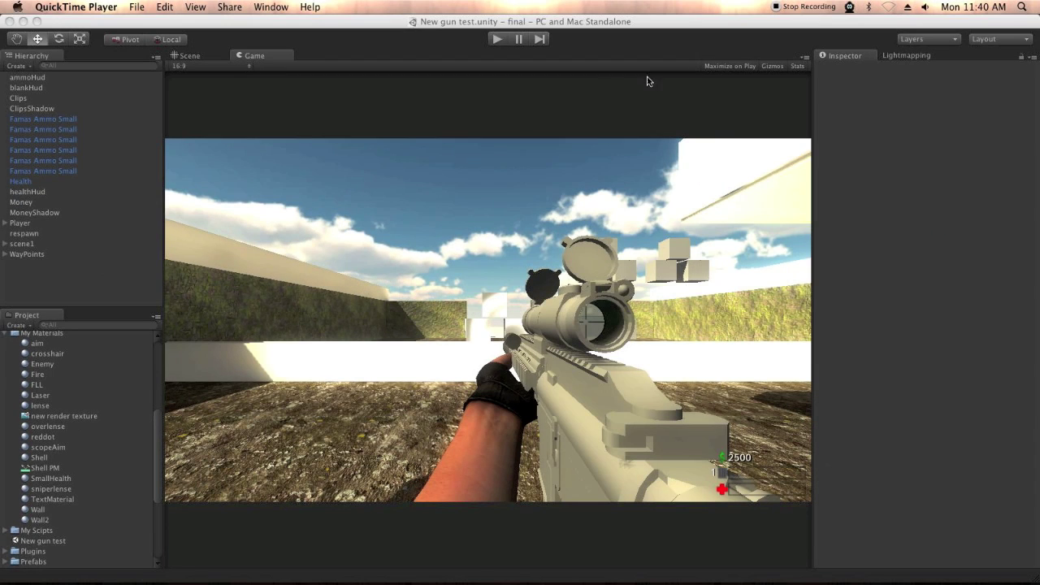
Turn on Maximize on Play and start the 'New gun test' scene in play mode.
left_click(729, 67)
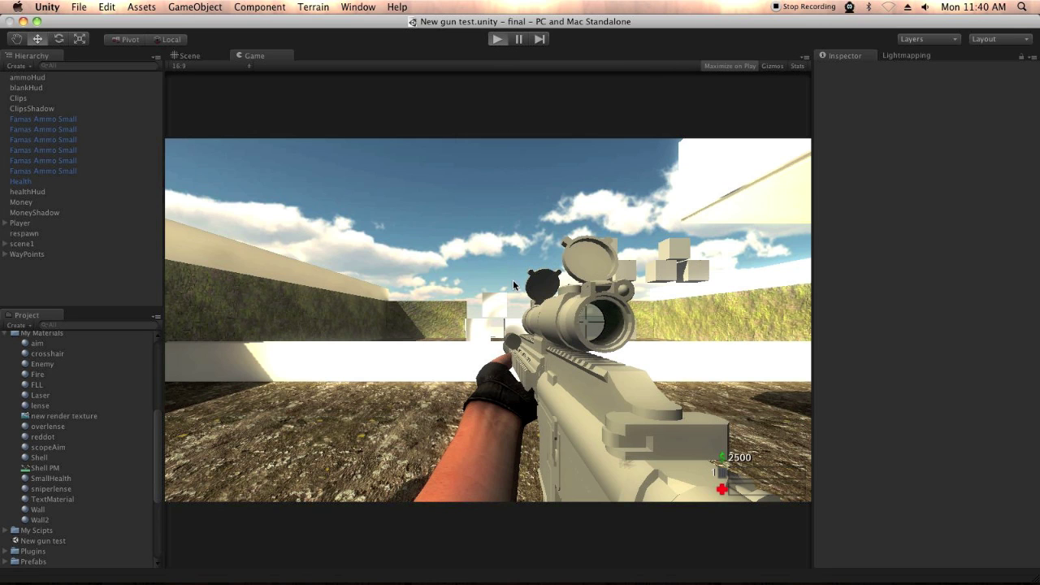
key("super+p")
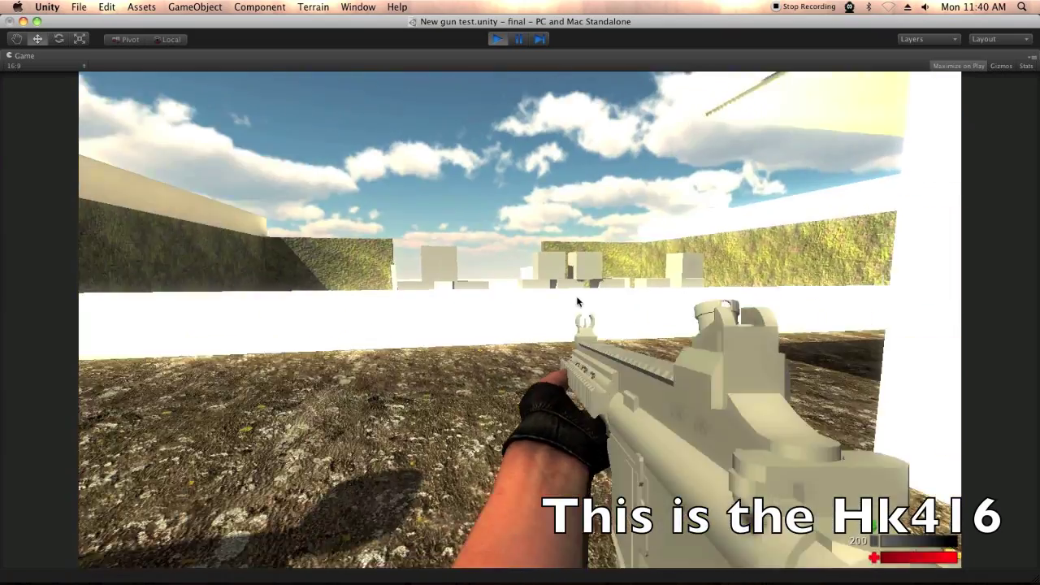
Walk through the arena and into the white building, briefly aiming down the sights along the way.
key("w")
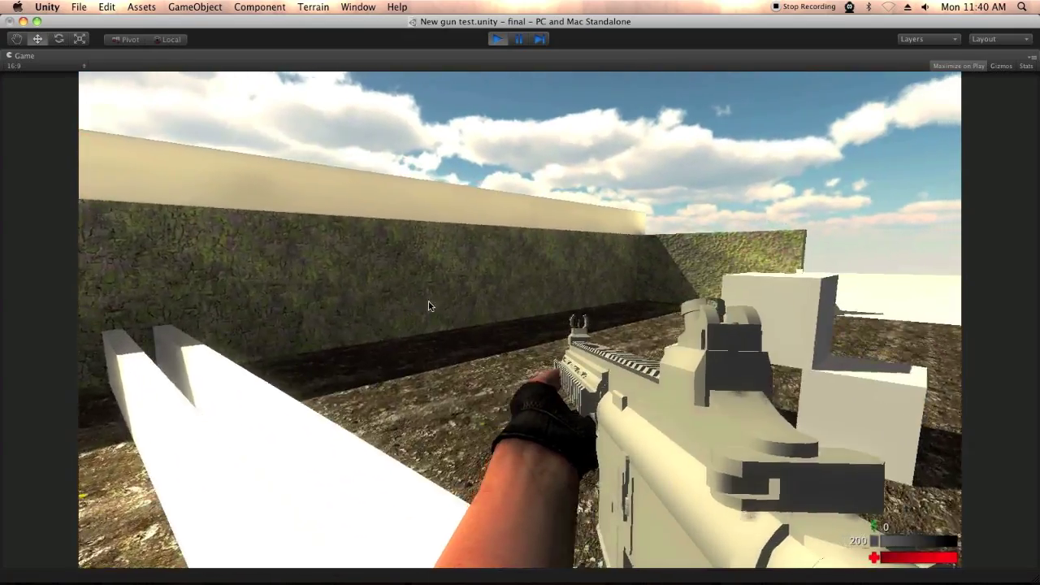
right_click(490, 304)
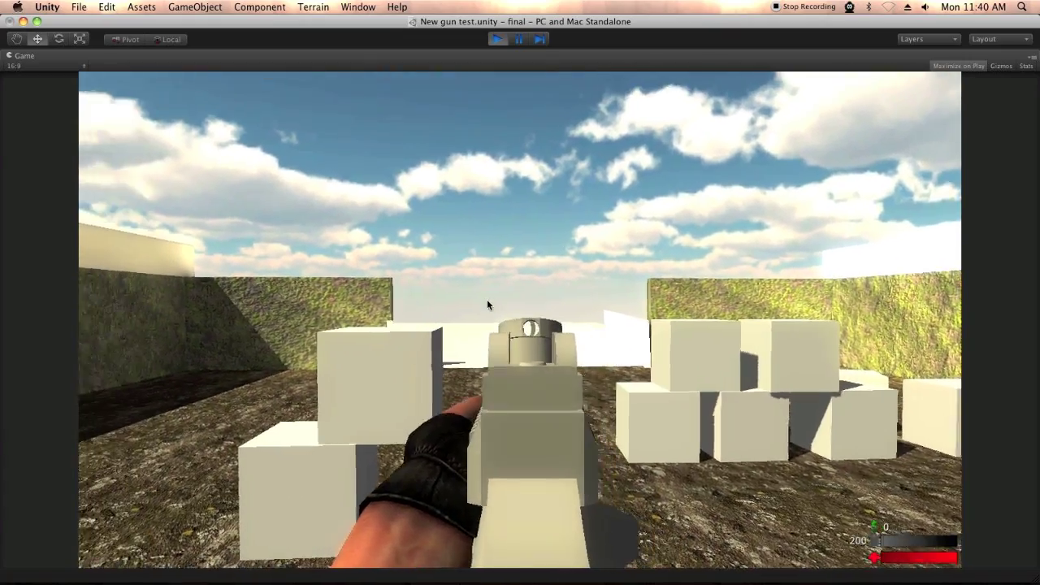
right_click(467, 299)
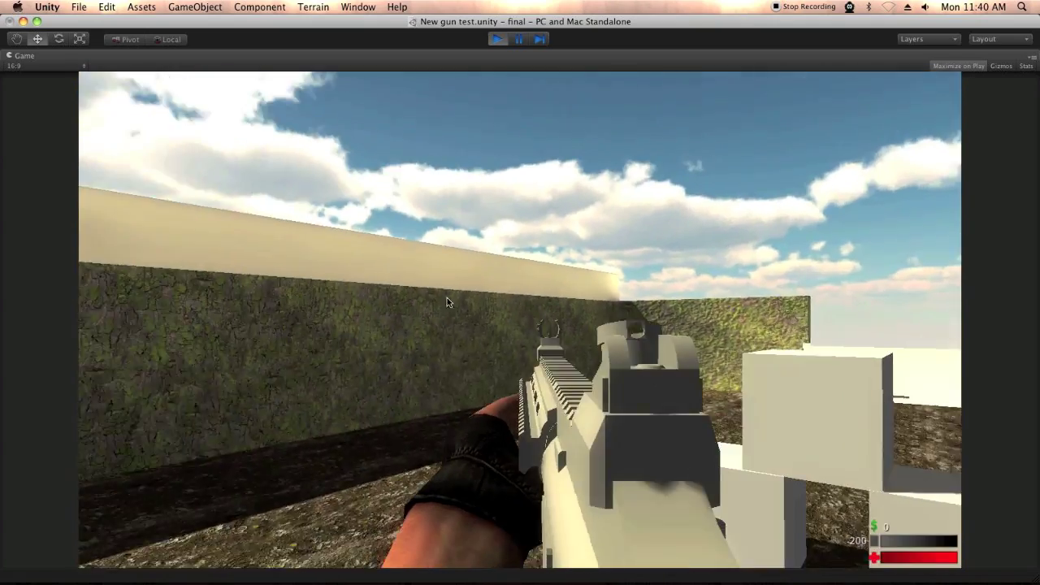
right_click(446, 303)
right_click(706, 323)
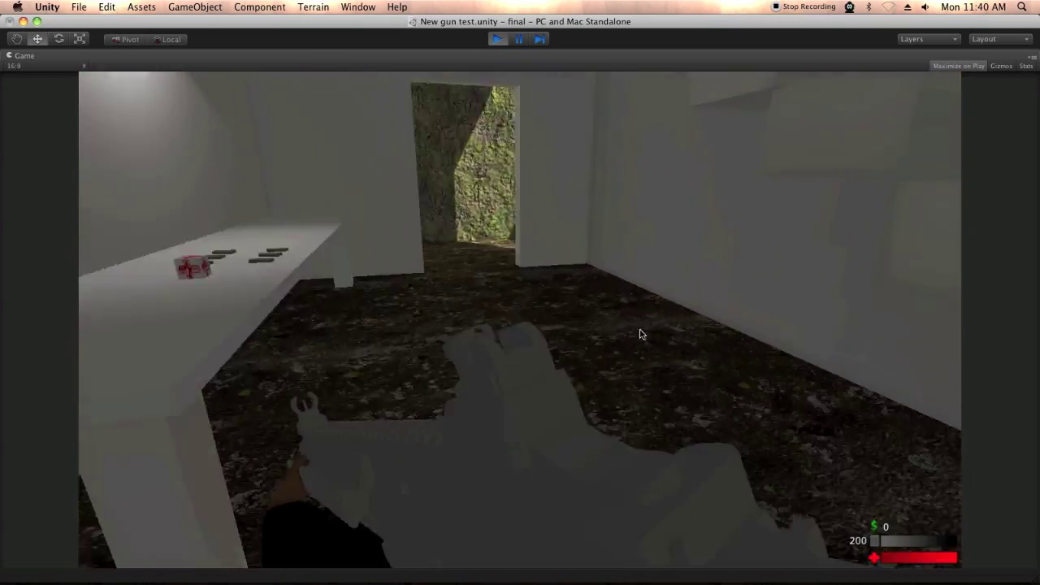
right_click(534, 342)
right_click(536, 344)
right_click(529, 345)
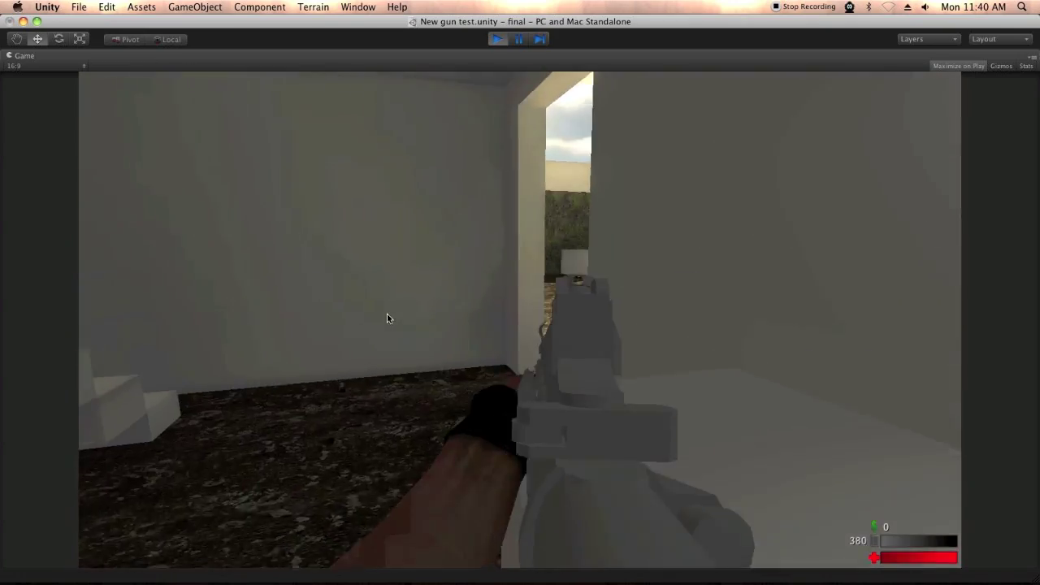
right_click(406, 317)
Climb onto the white block and aim through the holographic sight with ammo at 380.
key("w")
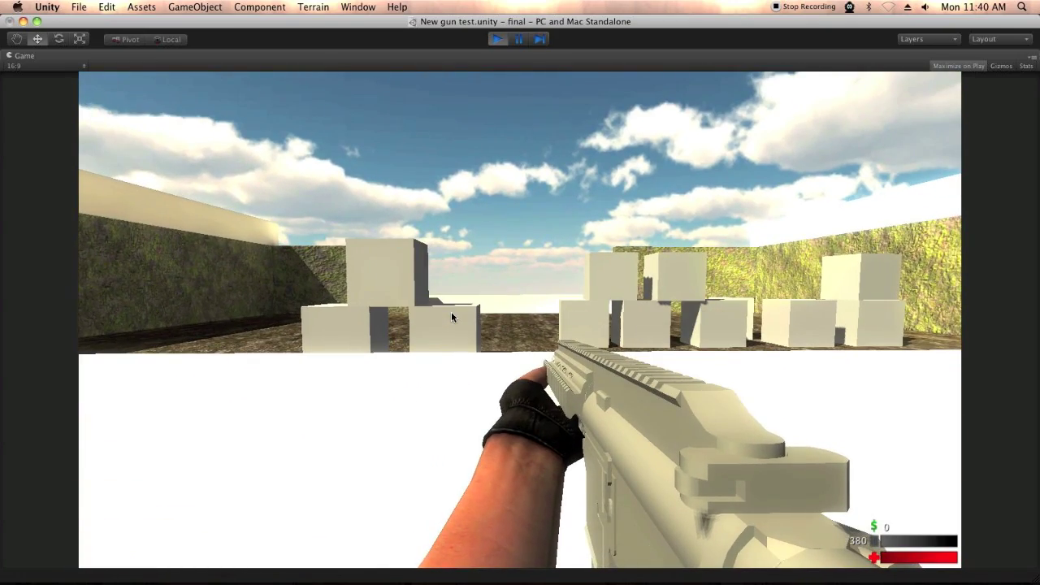
right_click(452, 317)
right_click(452, 317)
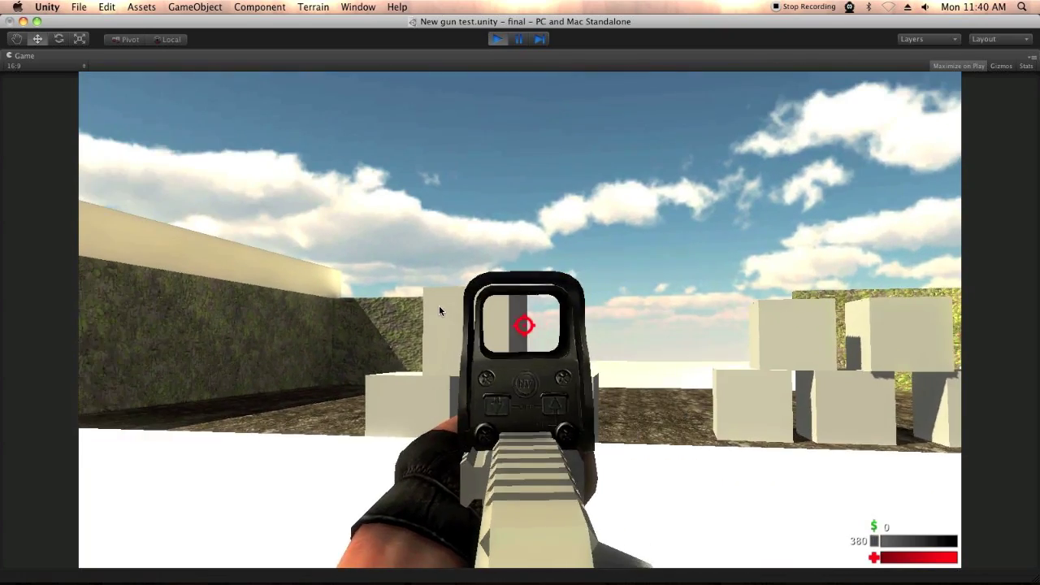
Fire a burst through the holographic sight at the boxes across the range.
left_click(438, 310)
left_click(443, 310)
left_click(446, 311)
left_click(452, 311)
left_click(452, 312)
left_click(451, 312)
left_click(451, 313)
Fire a few more rounds from the hip, then reload so ammo reads 364.
right_click(450, 313)
left_click(449, 314)
left_click(448, 313)
left_click(448, 313)
left_click(448, 313)
left_click(449, 312)
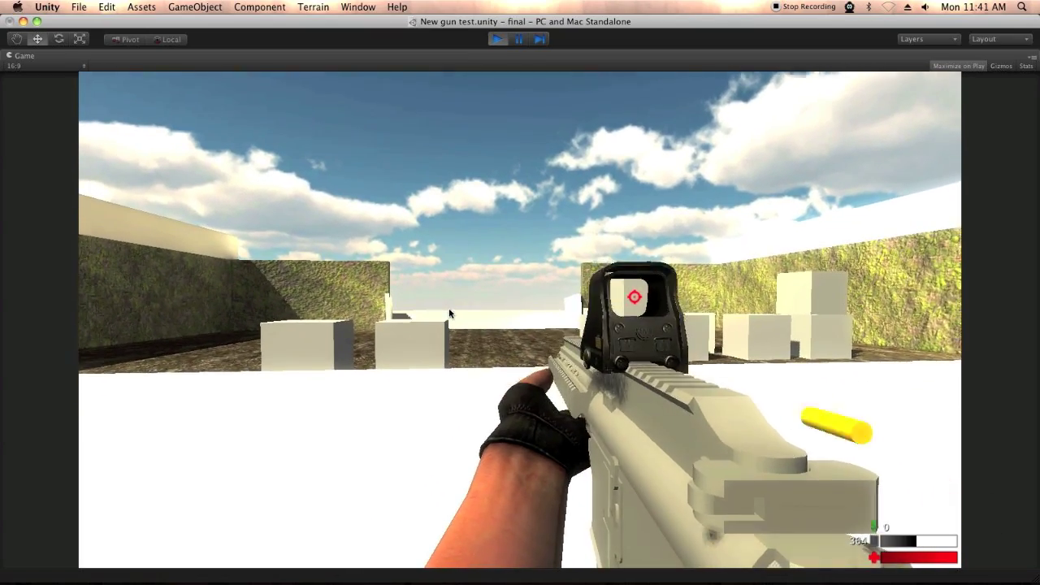
key("r")
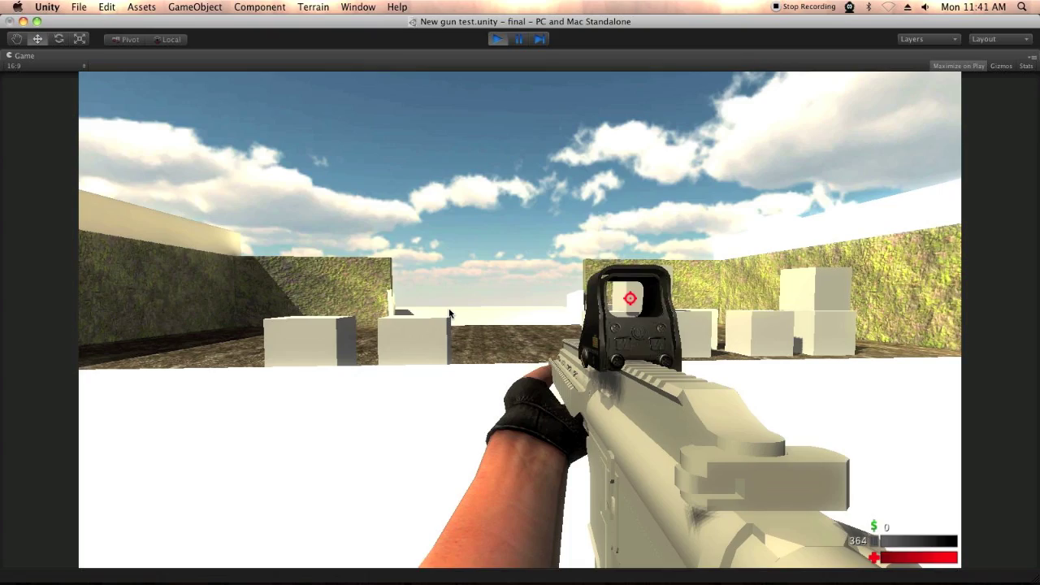
key("w")
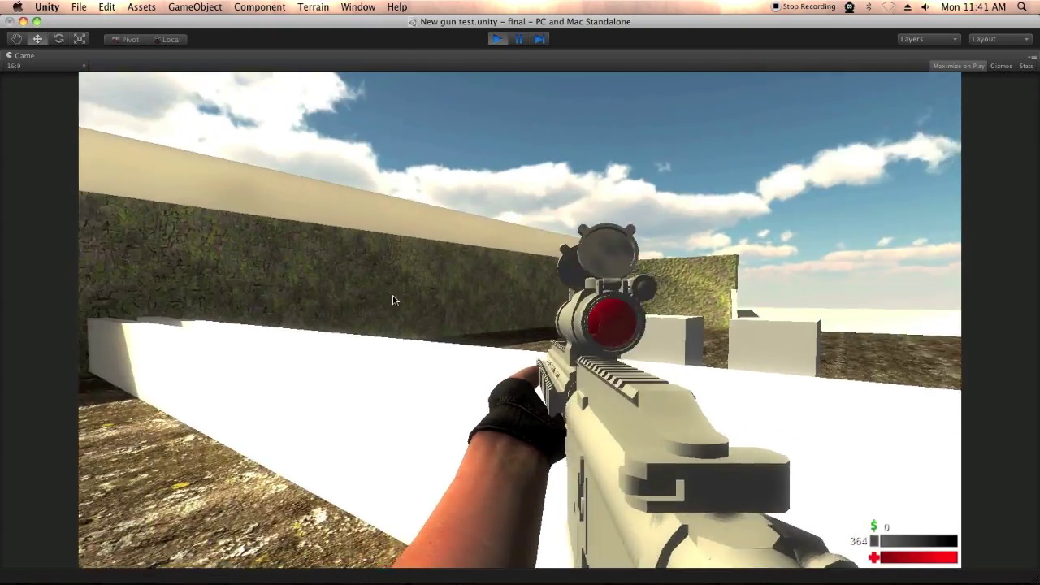
Face the yard of boxes and fire through the red-dot sight, leaving ammo at 355.
key("w")
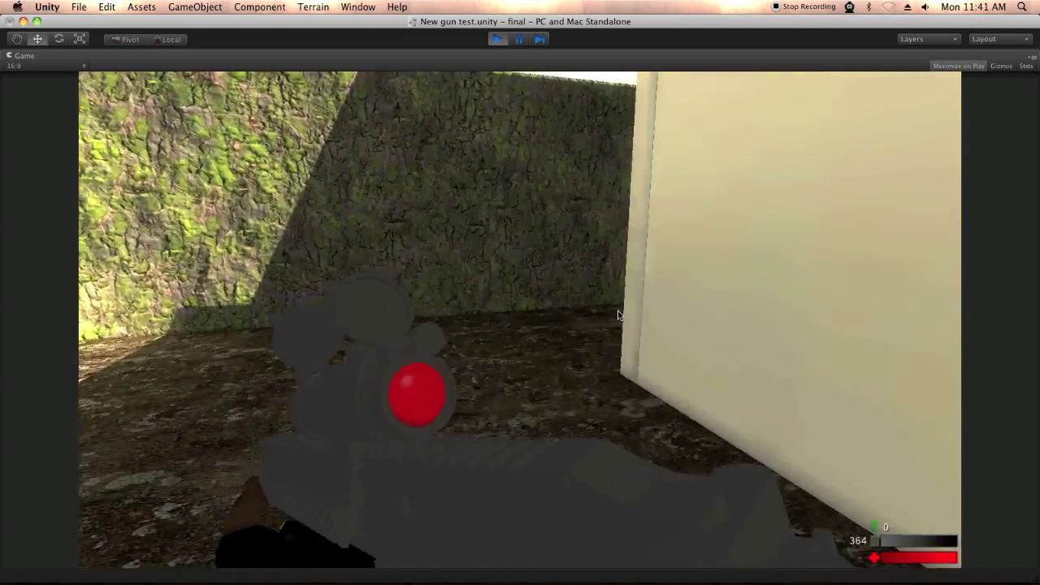
key("w")
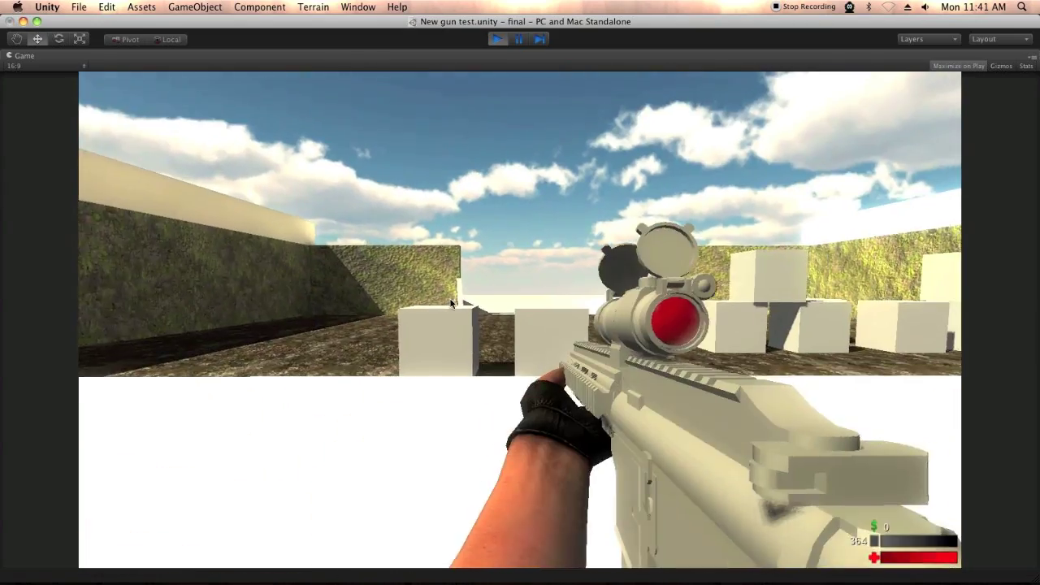
right_click(452, 303)
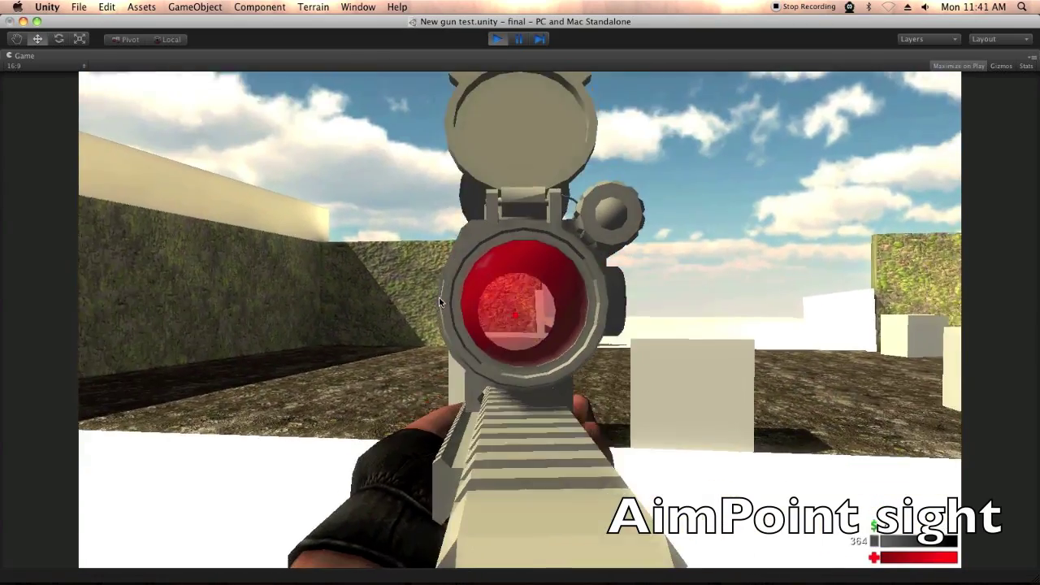
mouse_move(439, 297)
left_mouse_down()
mouse_move(478, 298)
mouse_move(449, 299)
left_mouse_up()
right_click(449, 299)
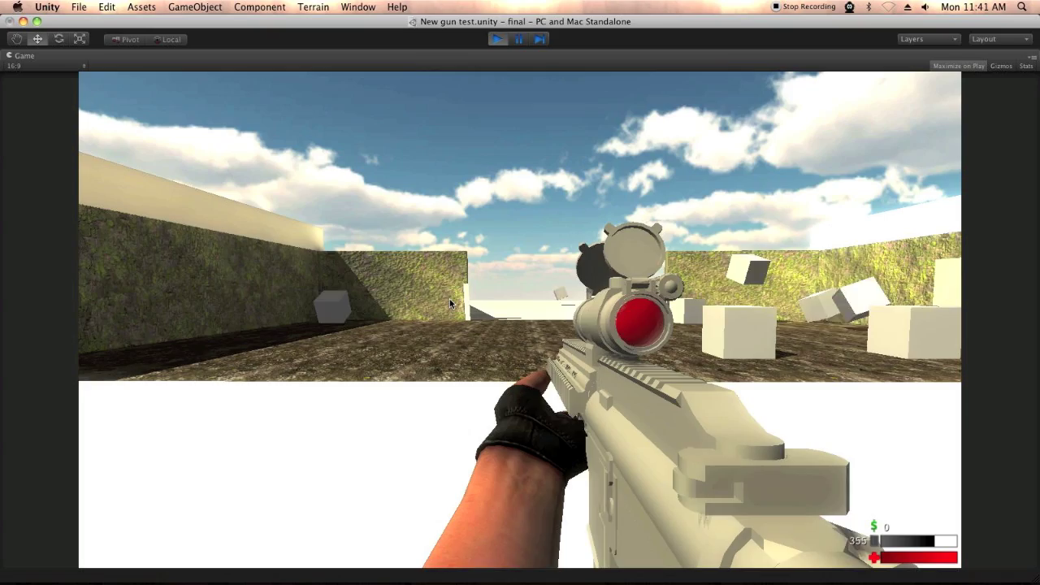
Switch to the sniper scope with key 2 and fire a test shot through it.
key("2")
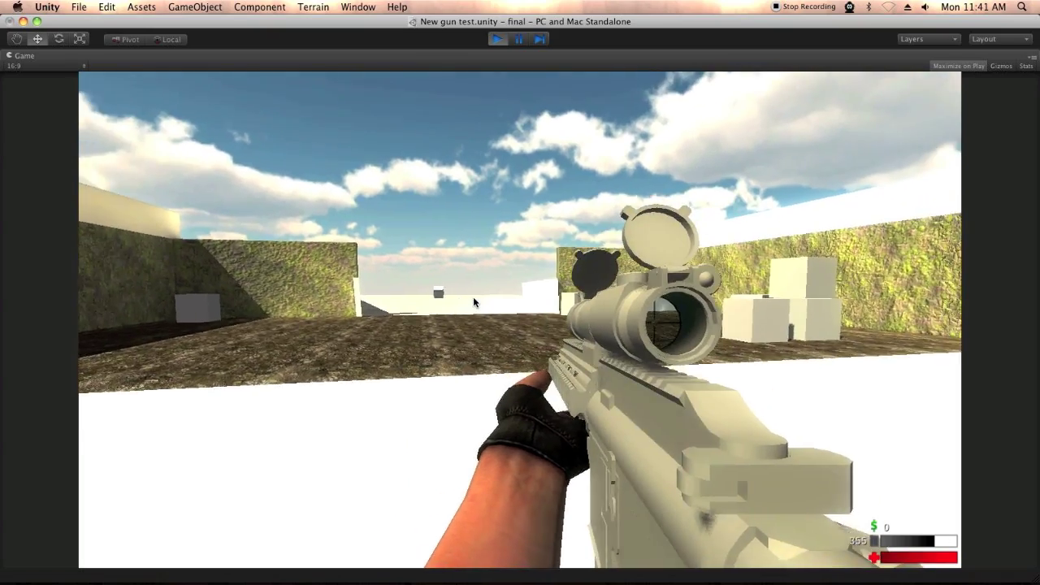
right_click(473, 298)
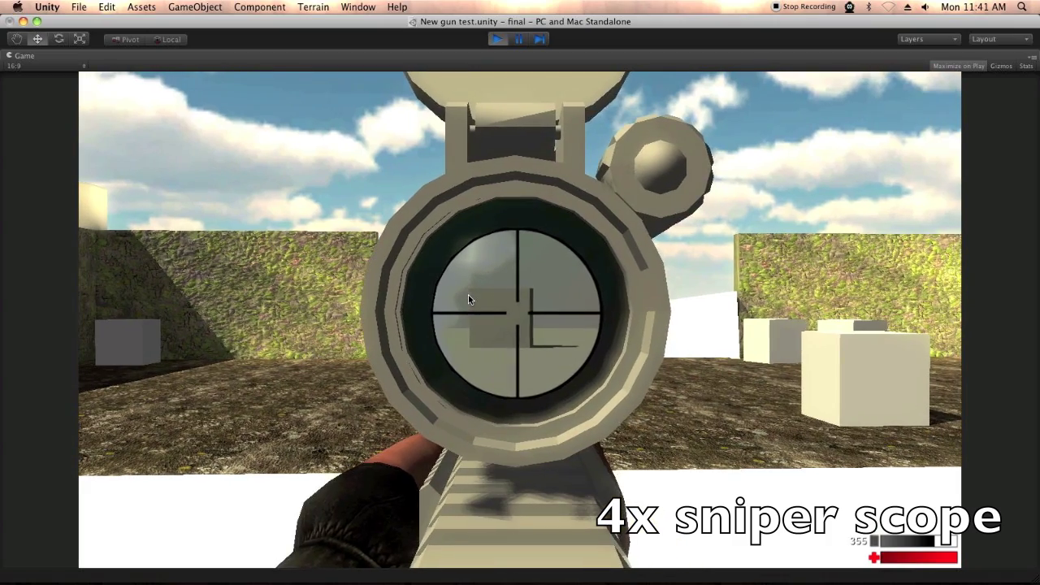
right_click(468, 295)
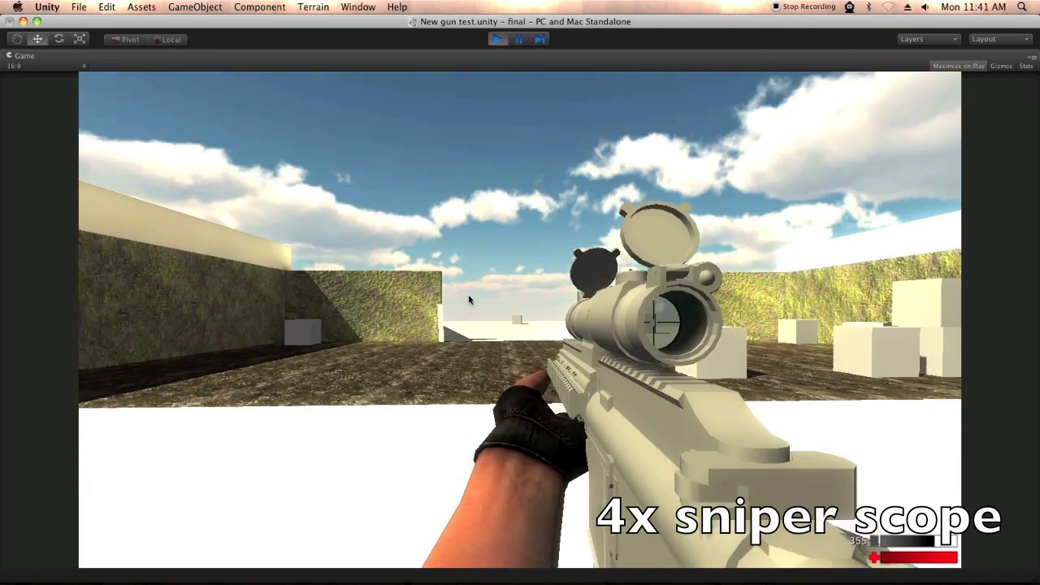
right_click(468, 295)
left_click(468, 295)
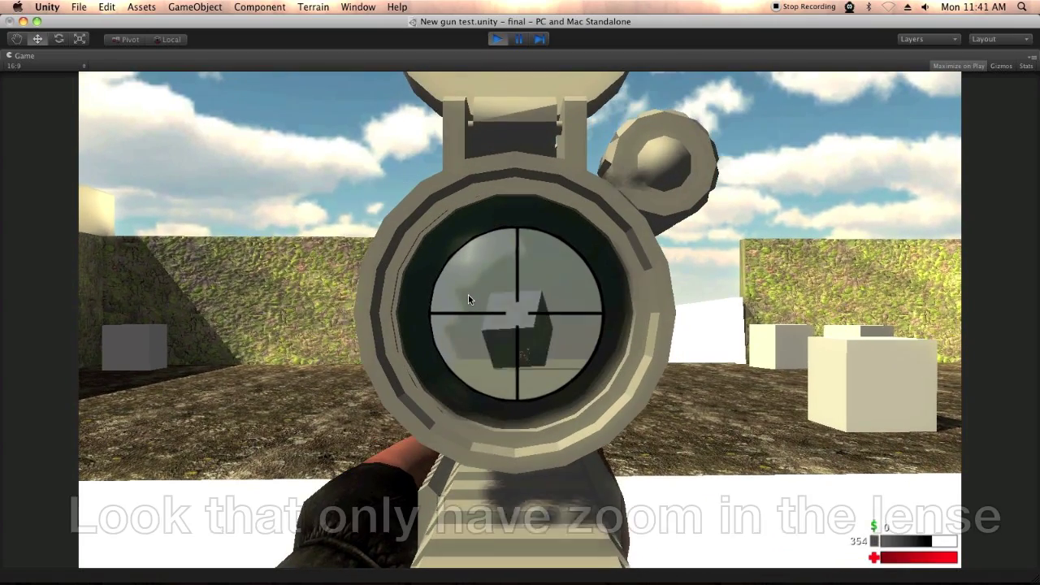
right_click(468, 295)
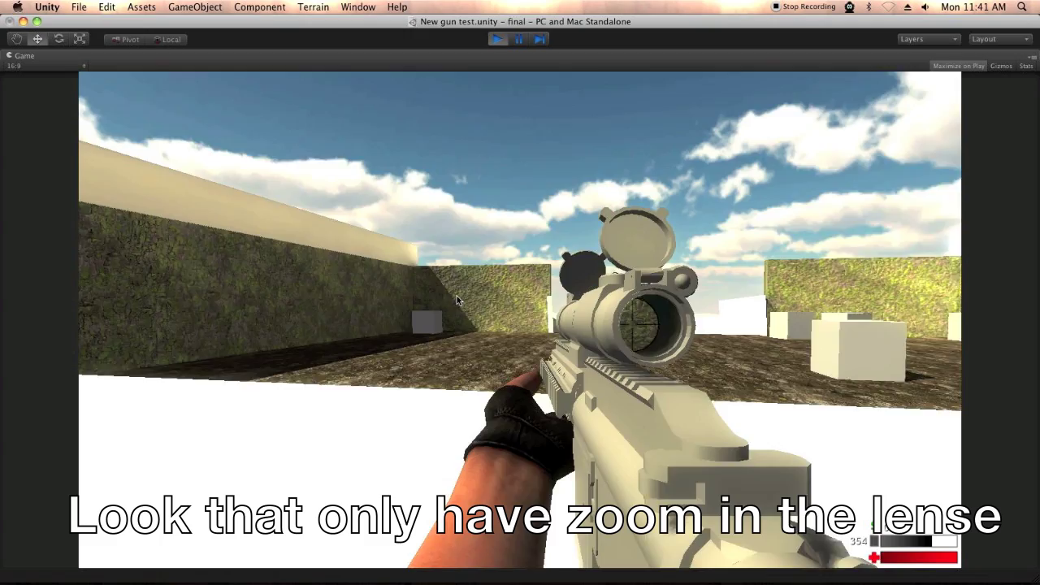
Aim the scope at the red target, shoot it down, and reload.
right_click(449, 296)
left_click(449, 295)
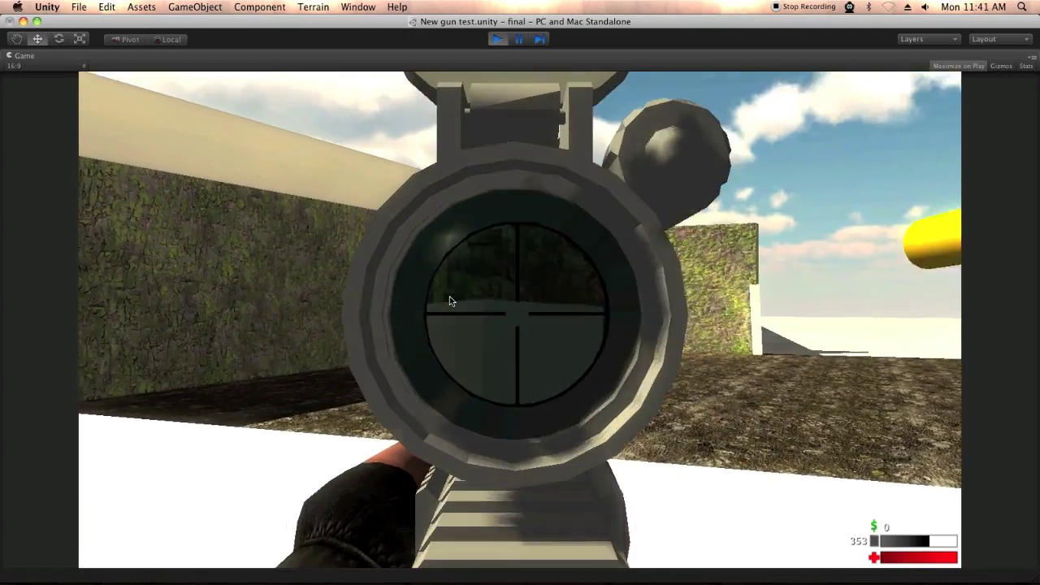
right_click(467, 291)
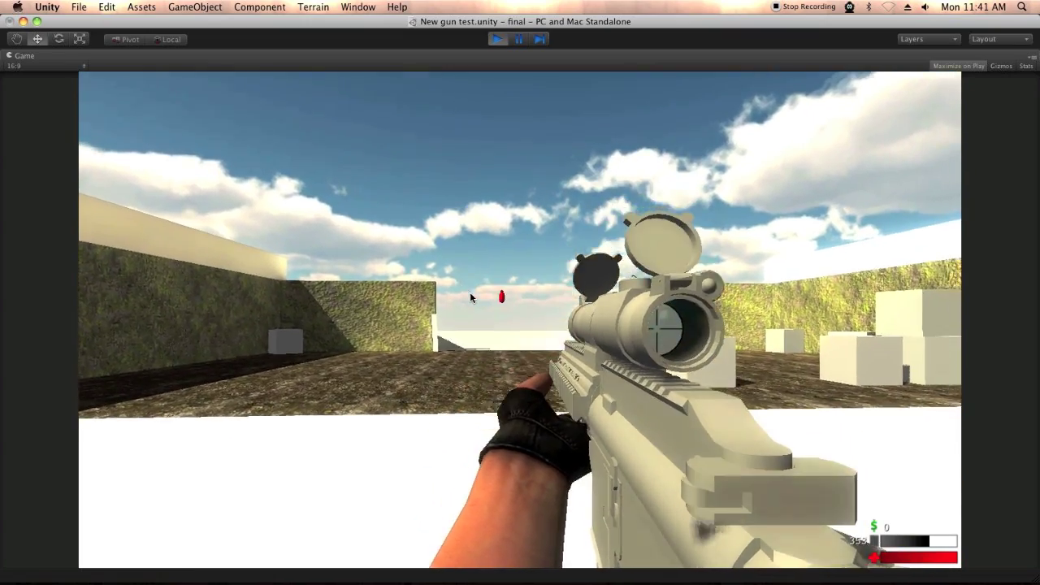
right_click(469, 299)
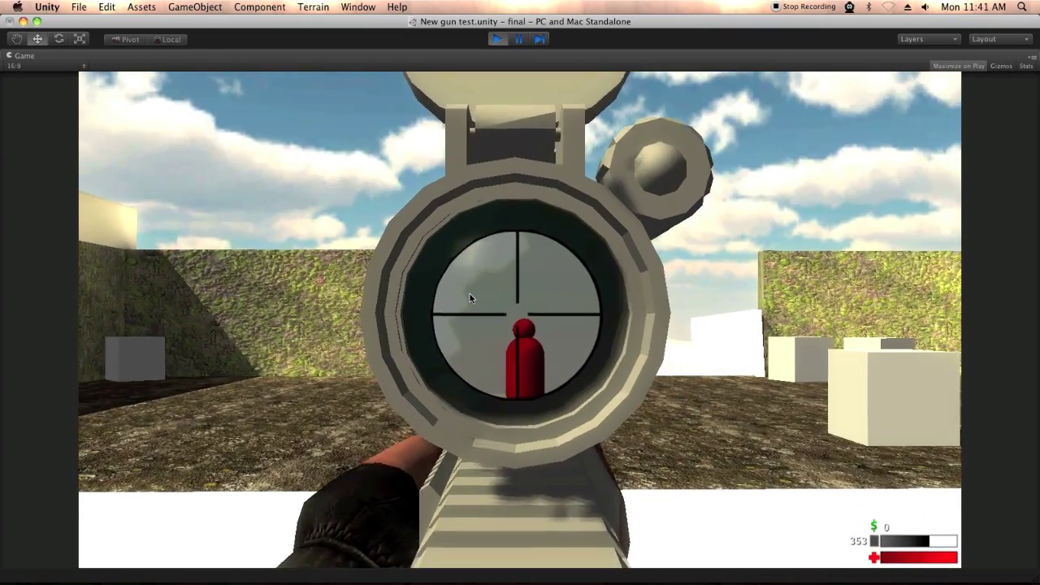
left_click(470, 298)
left_click(469, 298)
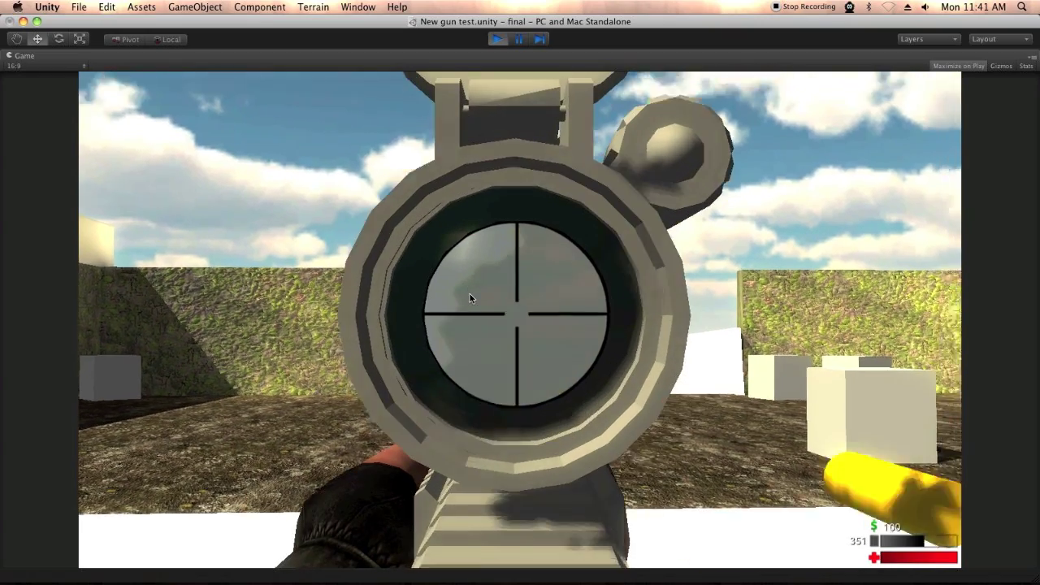
key("r")
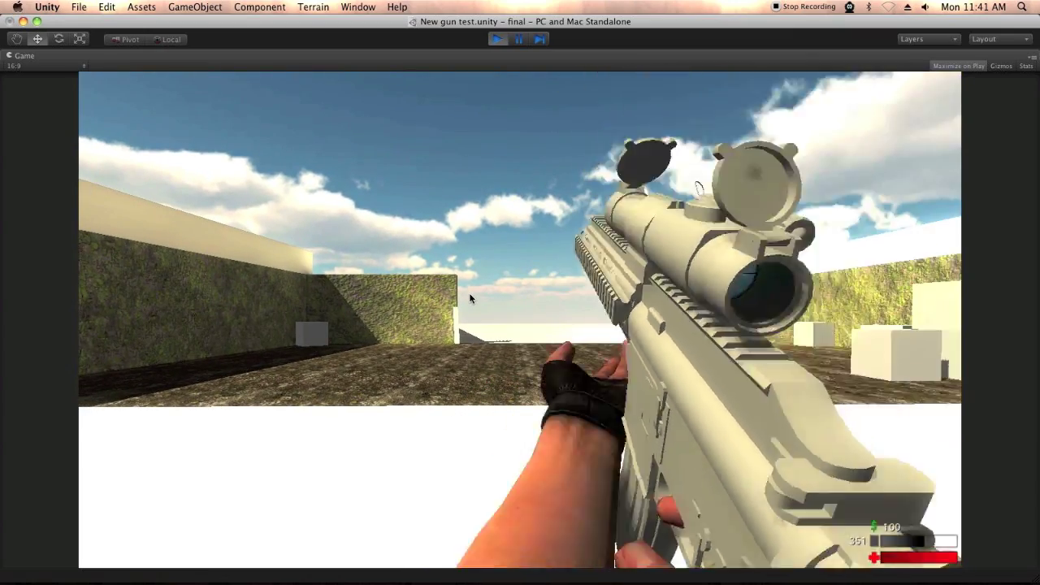
Walk past the grassy wall into the corridor beside the white house, ending facing the box yard.
key("w")
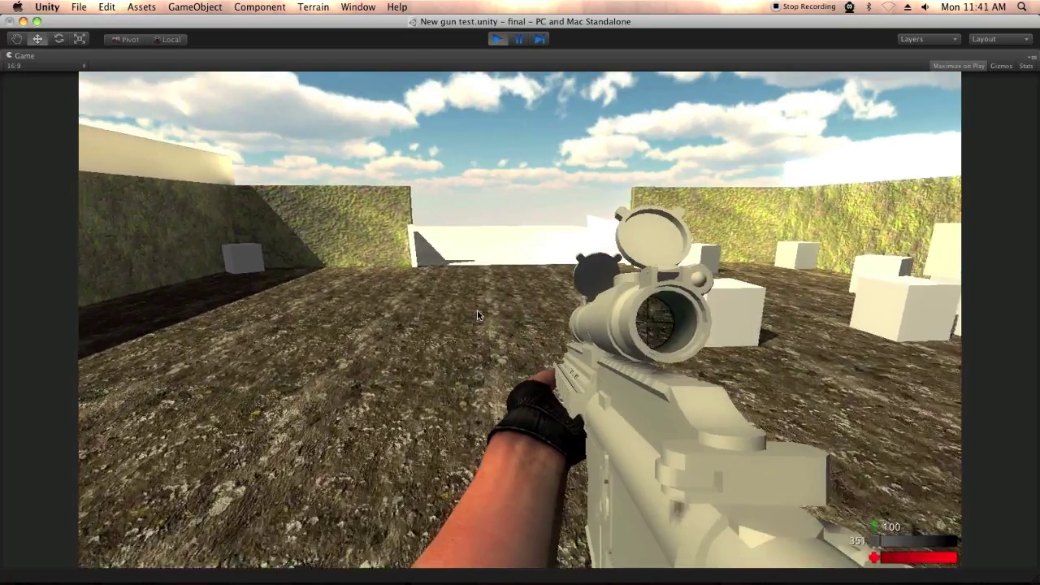
key("w")
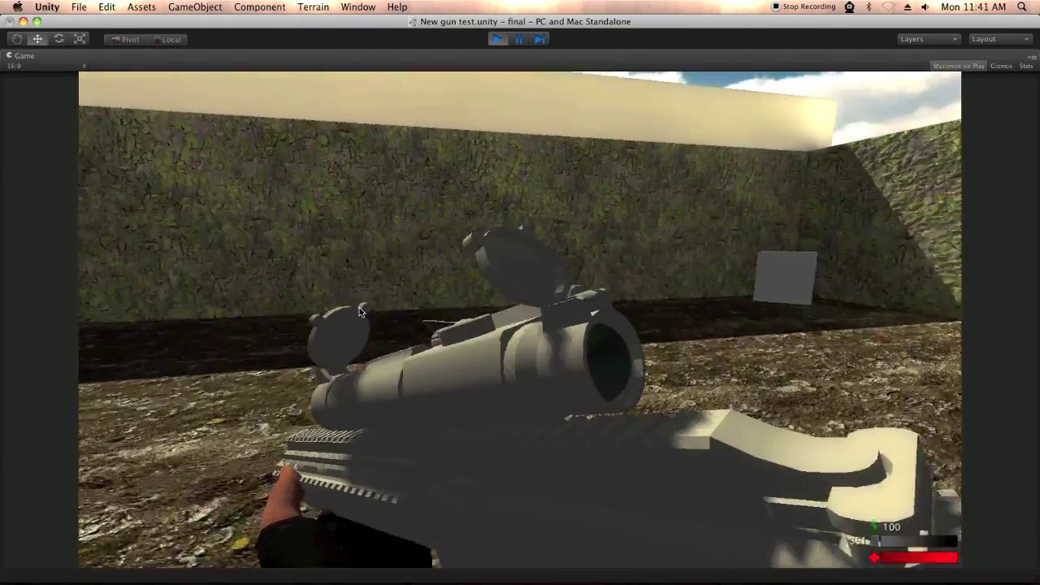
key("w")
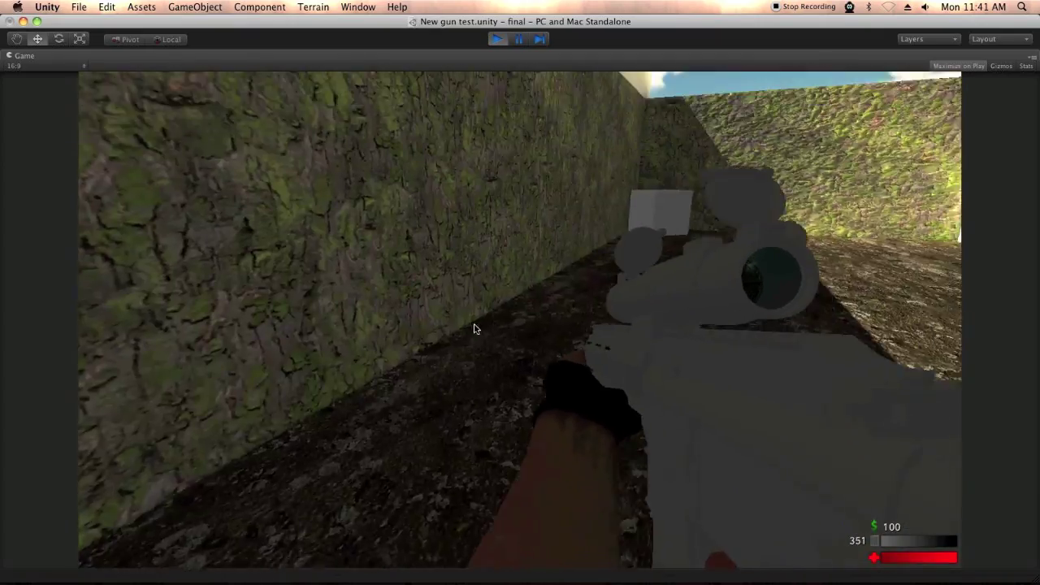
right_click(474, 325)
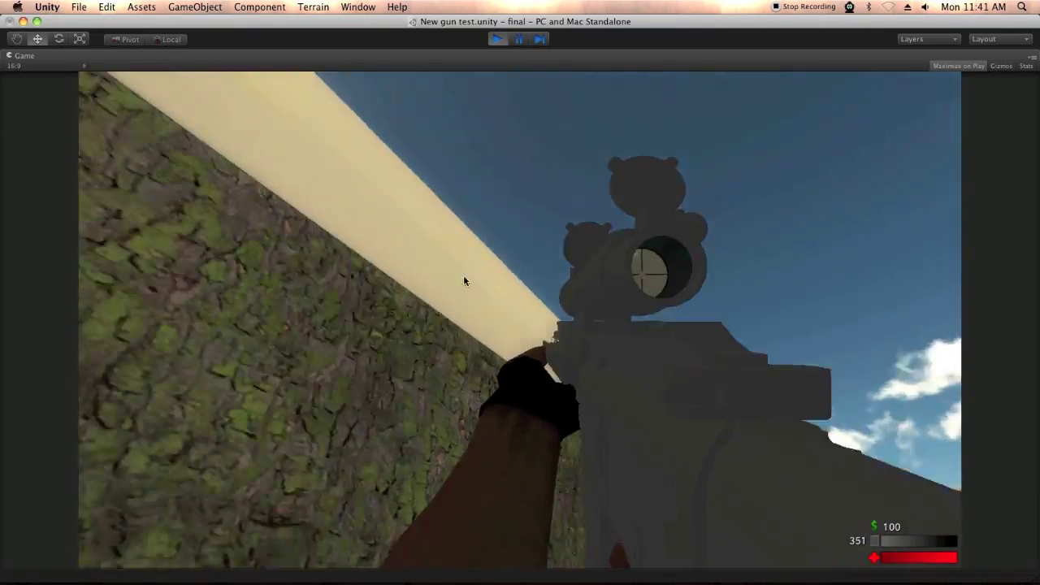
key("w")
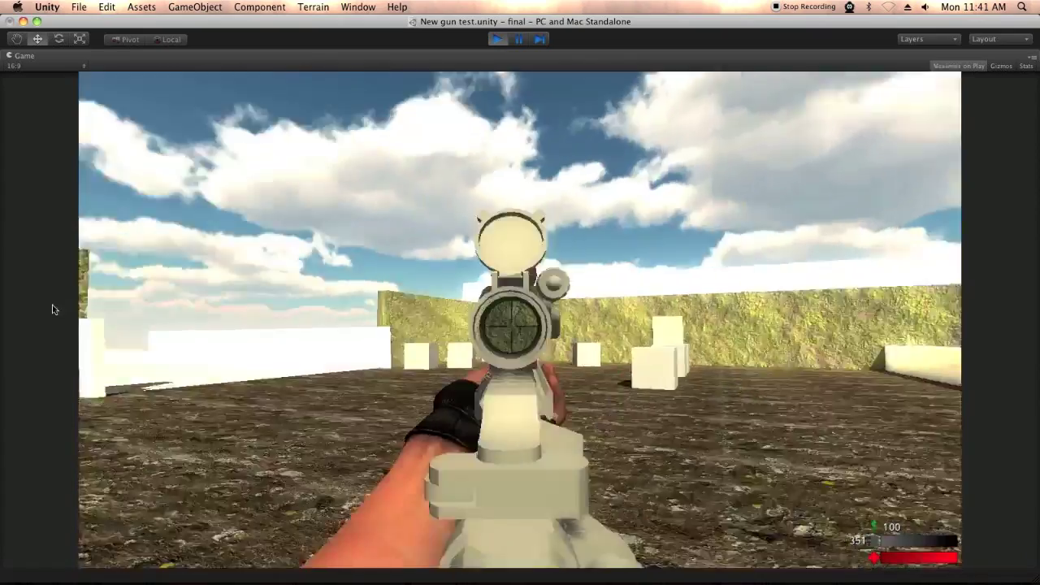
key("w")
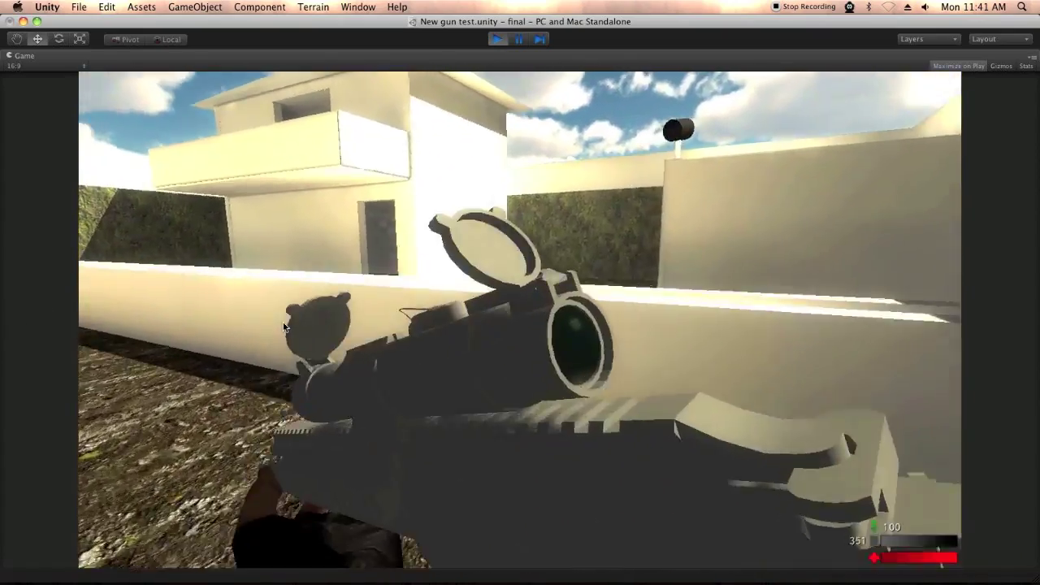
key("w")
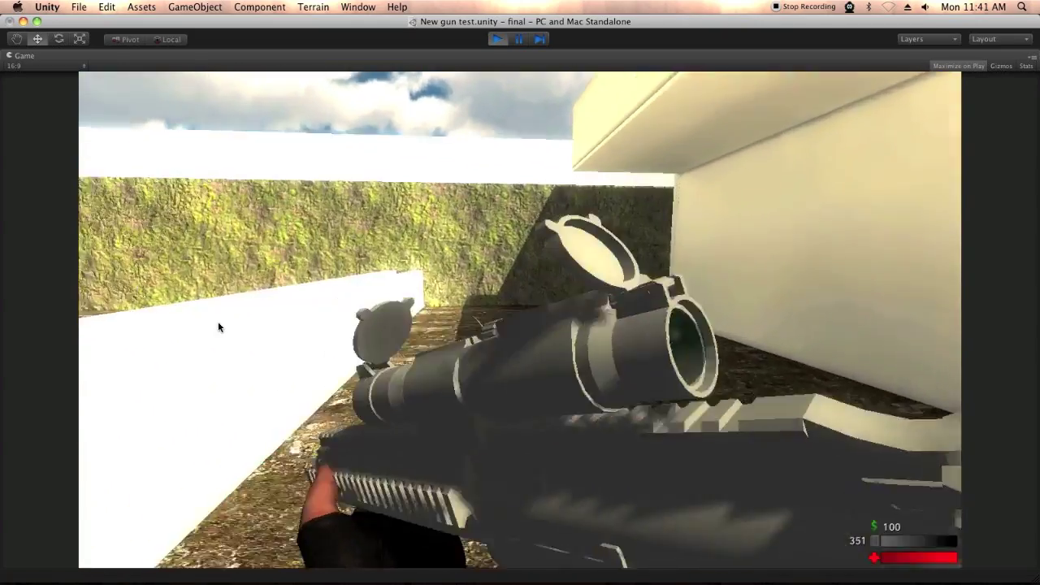
key("w")
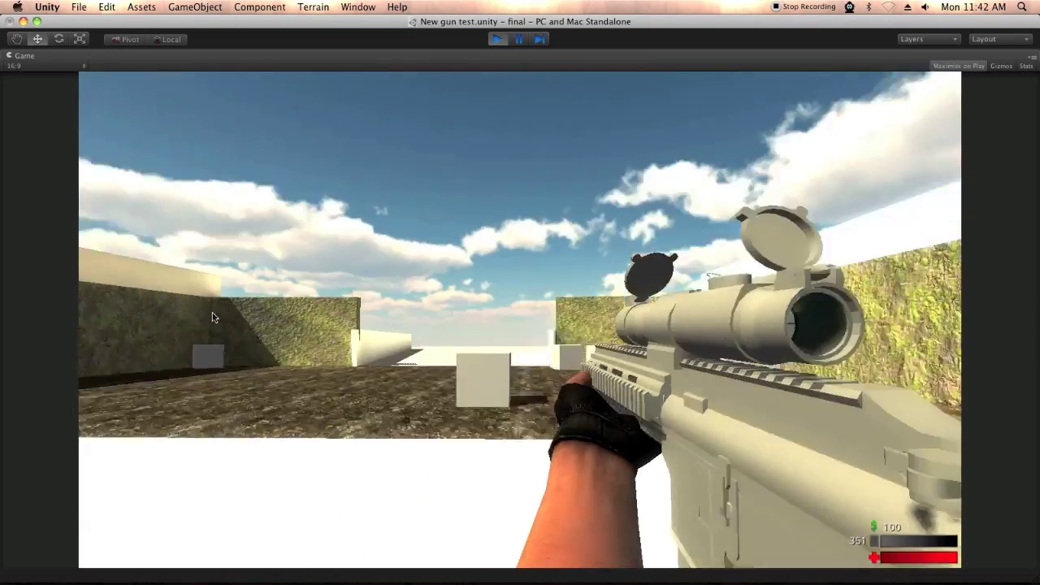
right_click_drag(212, 313, 207, 312)
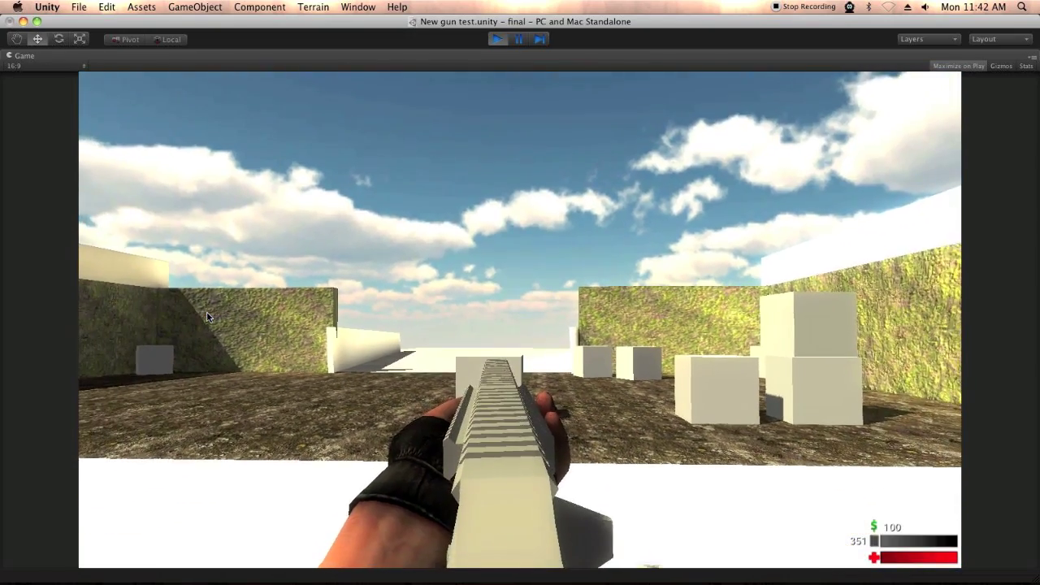
Look around toward the mossy wall and walk across the arena to the cream building.
mouse_move(207, 312)
right_mouse_down()
mouse_move(219, 318)
mouse_move(208, 316)
right_mouse_up()
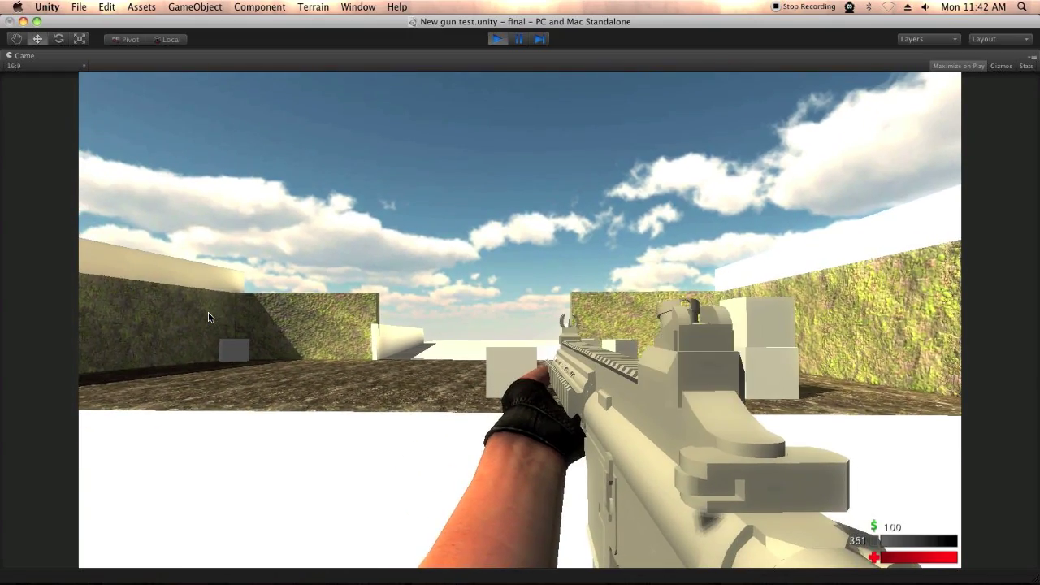
right_click_drag(208, 317, 208, 312)
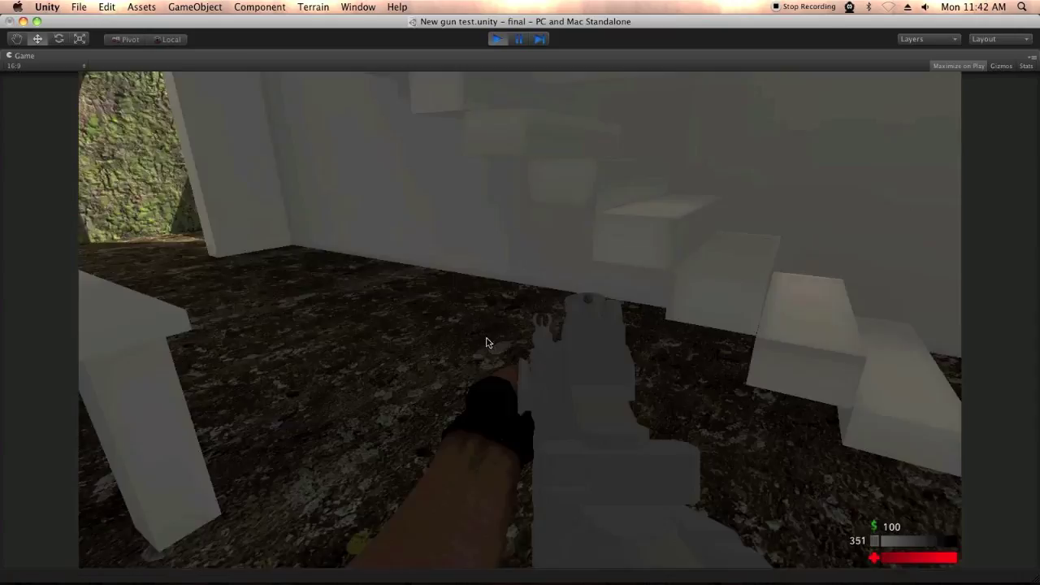
mouse_move(485, 344)
right_mouse_down()
mouse_move(247, 312)
mouse_move(227, 323)
right_mouse_up()
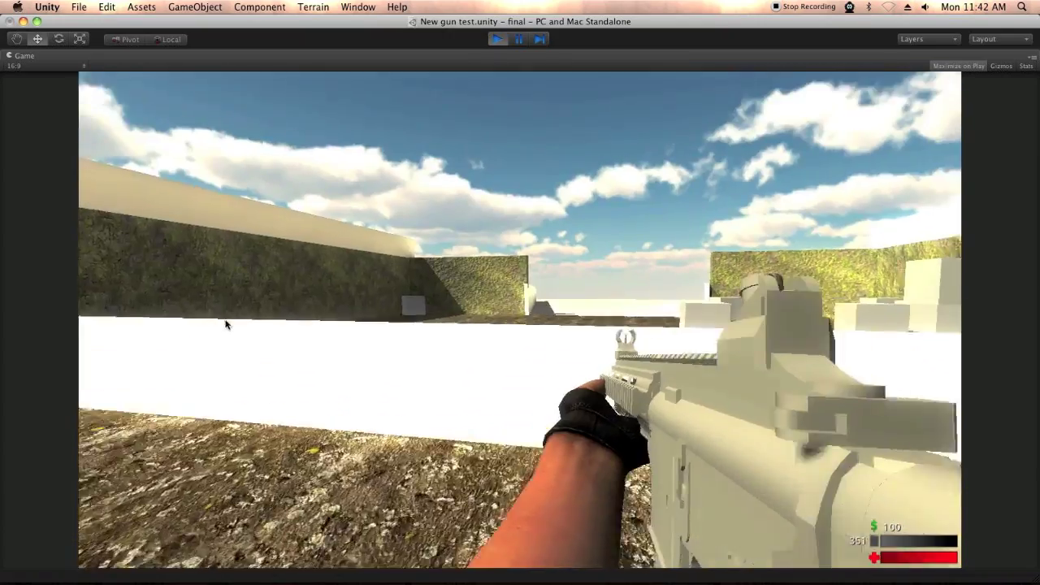
key("w")
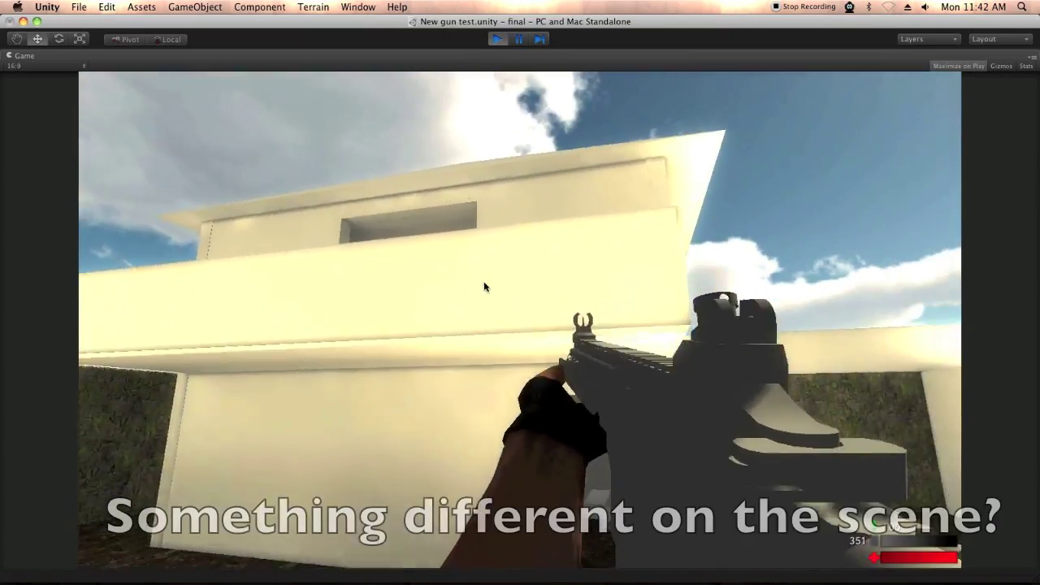
Walk into the white building past its stairs, through the lit rooms, and back out to the yard.
right_click_drag(450, 308, 324, 306)
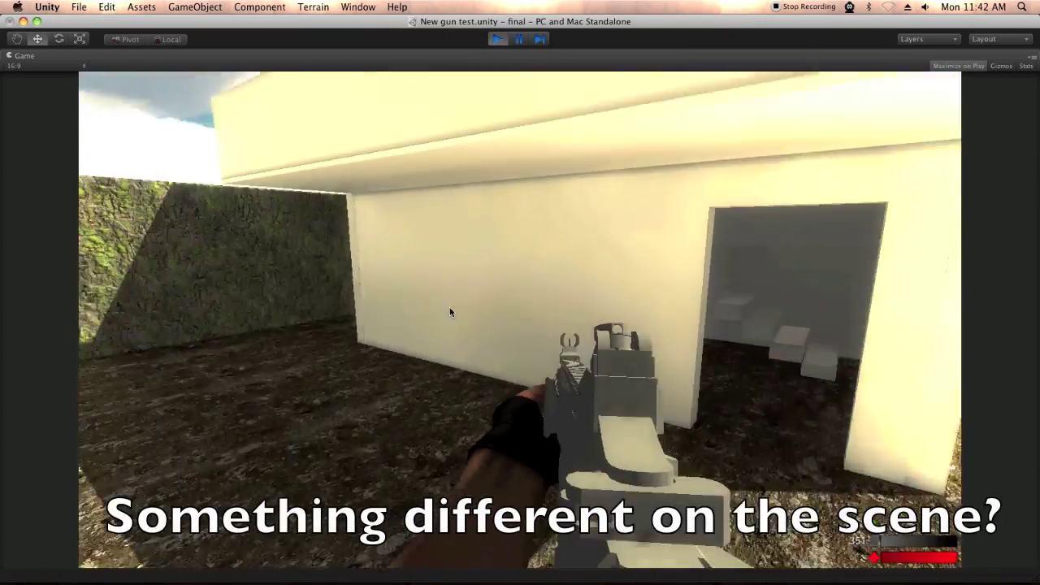
key("w")
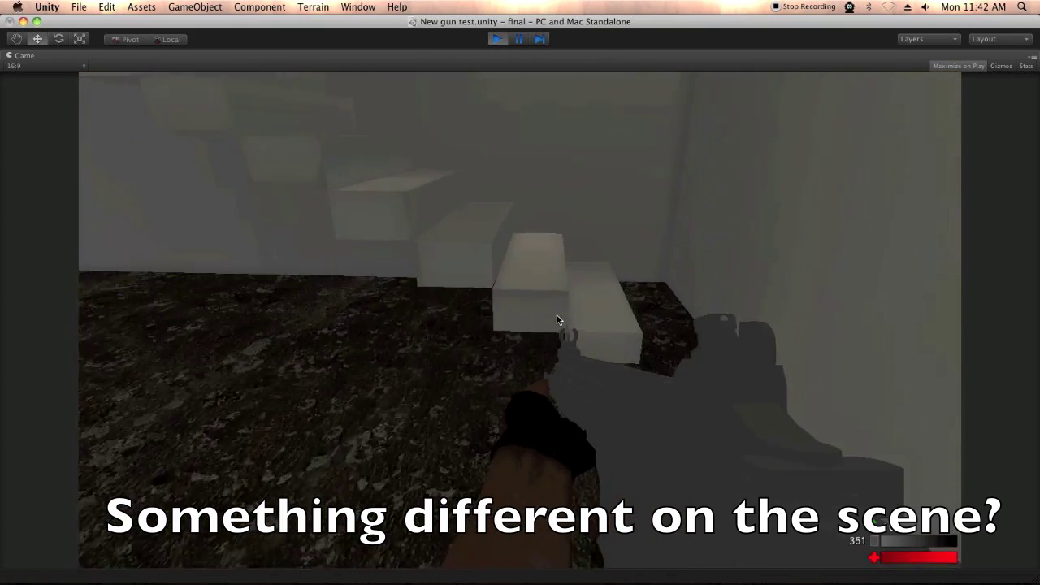
right_click_drag(498, 293, 478, 279)
key("w")
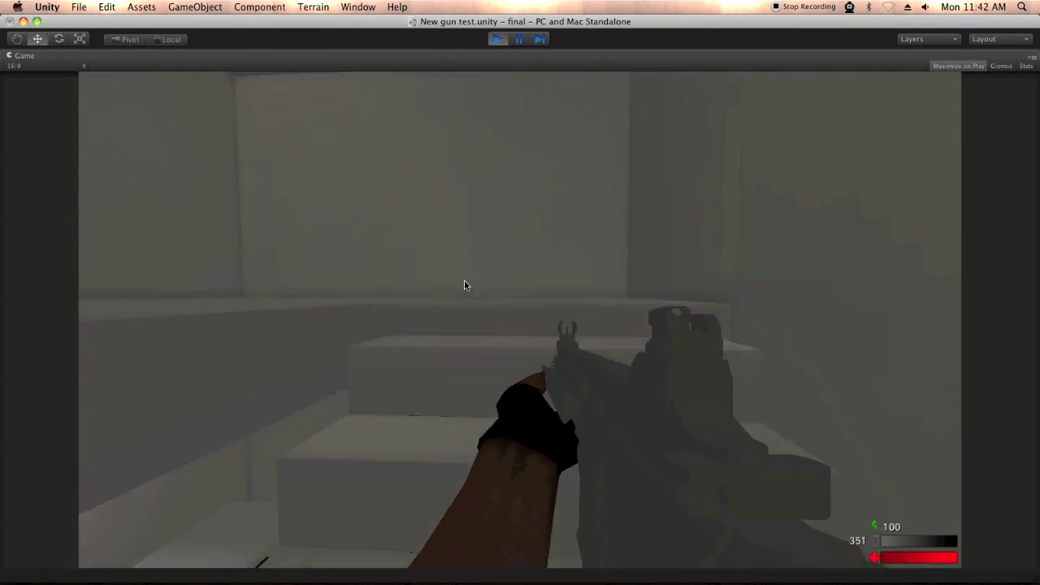
key("w")
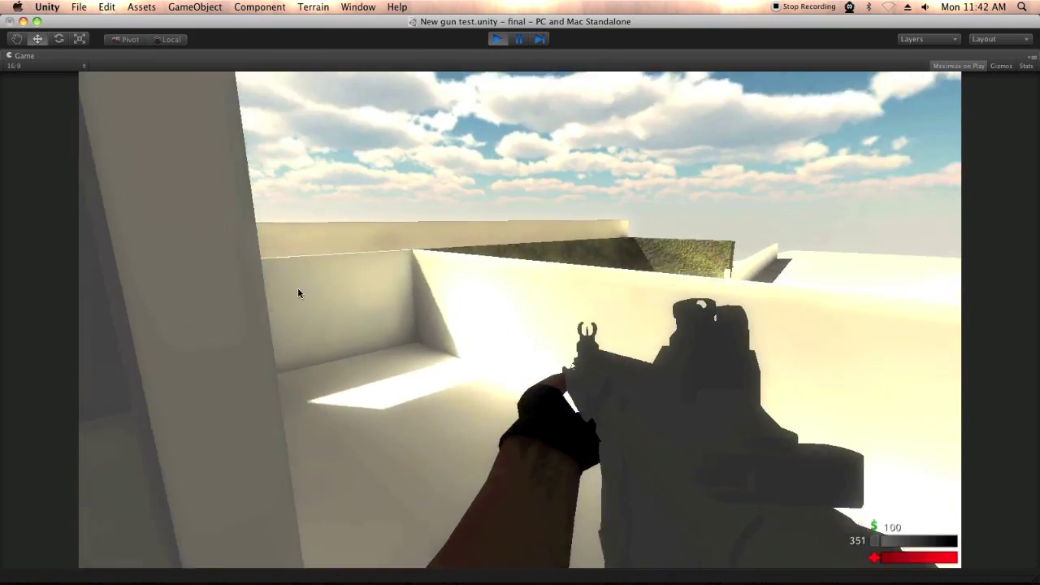
key("w")
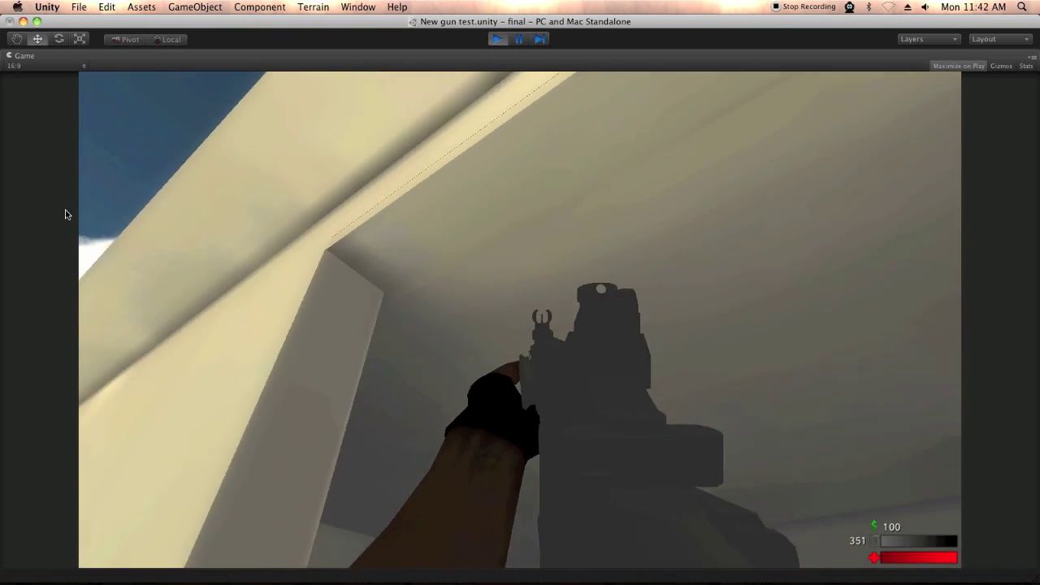
key("w")
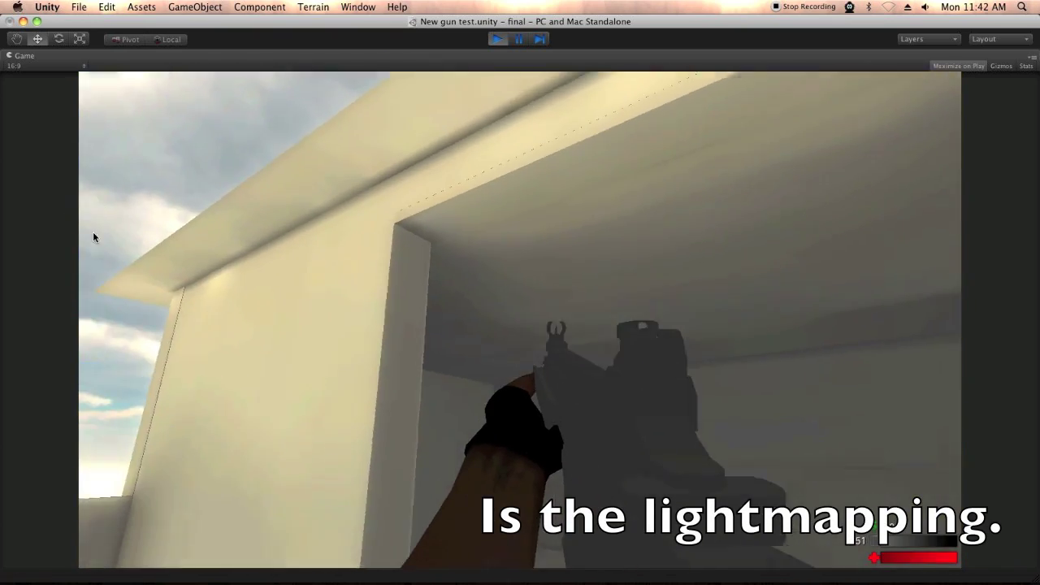
key("w")
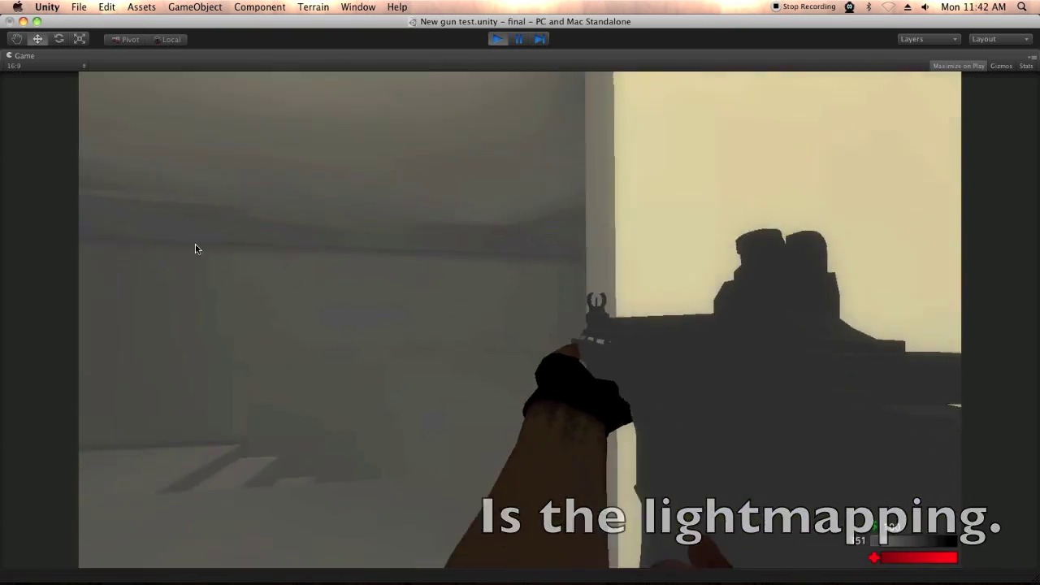
key("w")
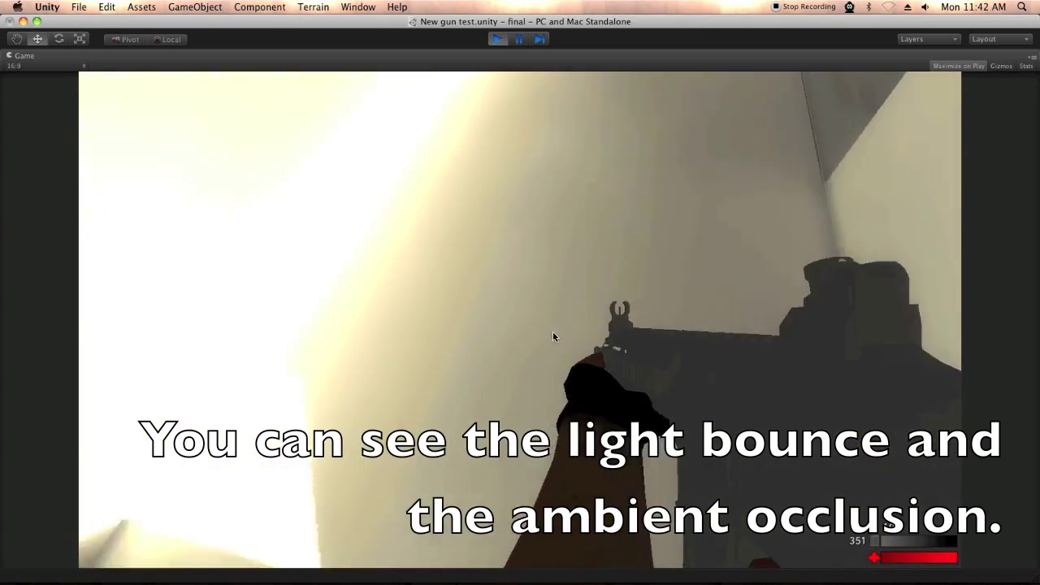
key("a")
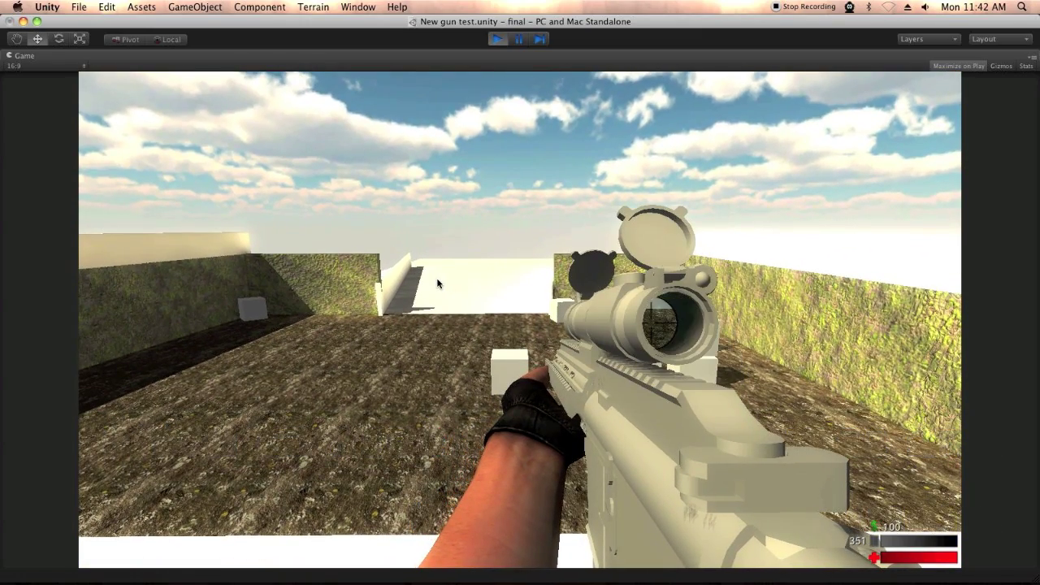
Fire a rapid series of scoped shots at the red targets down the range.
left_click(437, 283)
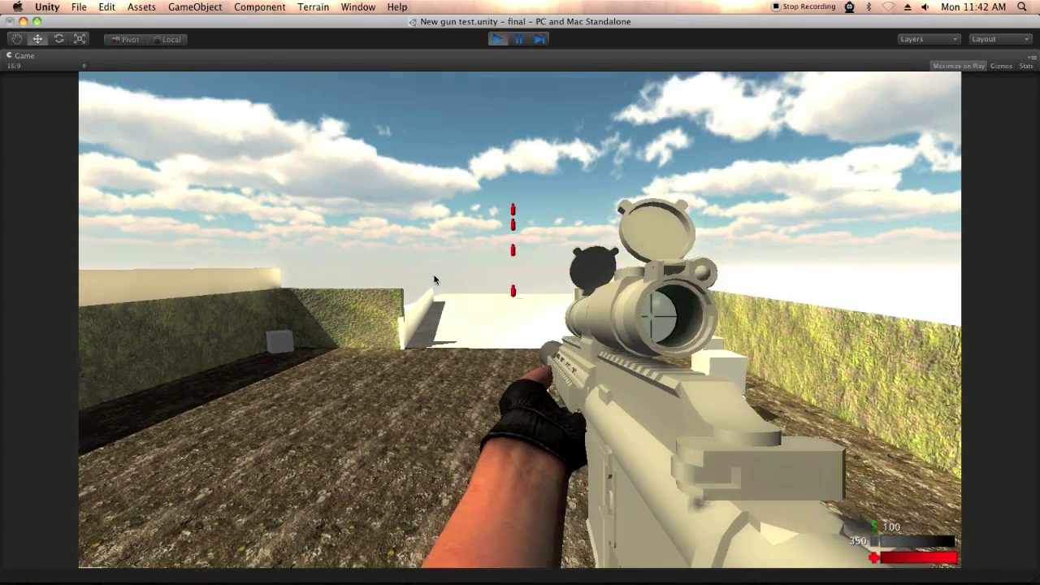
right_click(434, 279)
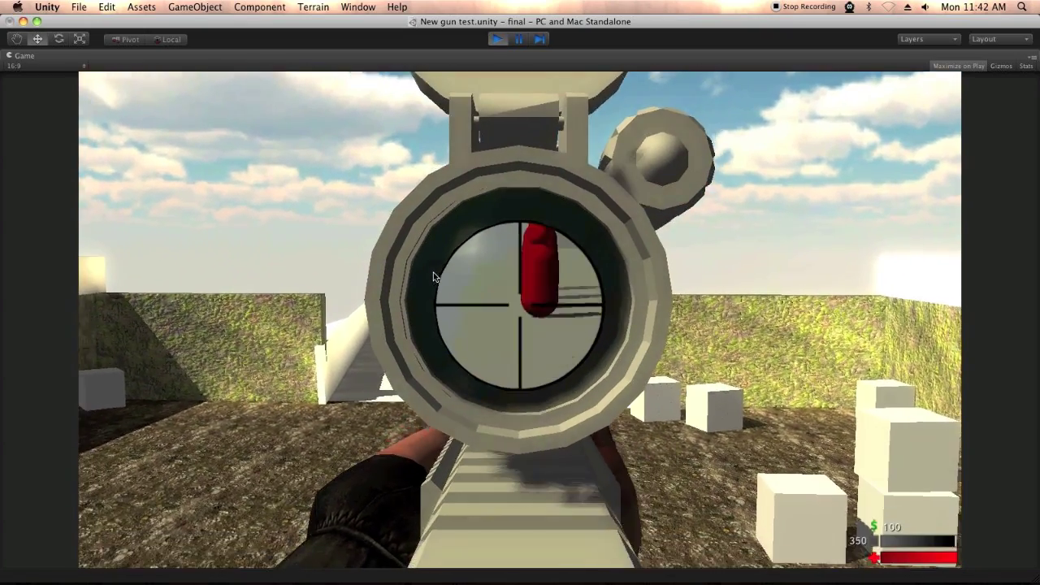
left_click(433, 272)
left_click(433, 272)
left_click(433, 272)
left_click(433, 272)
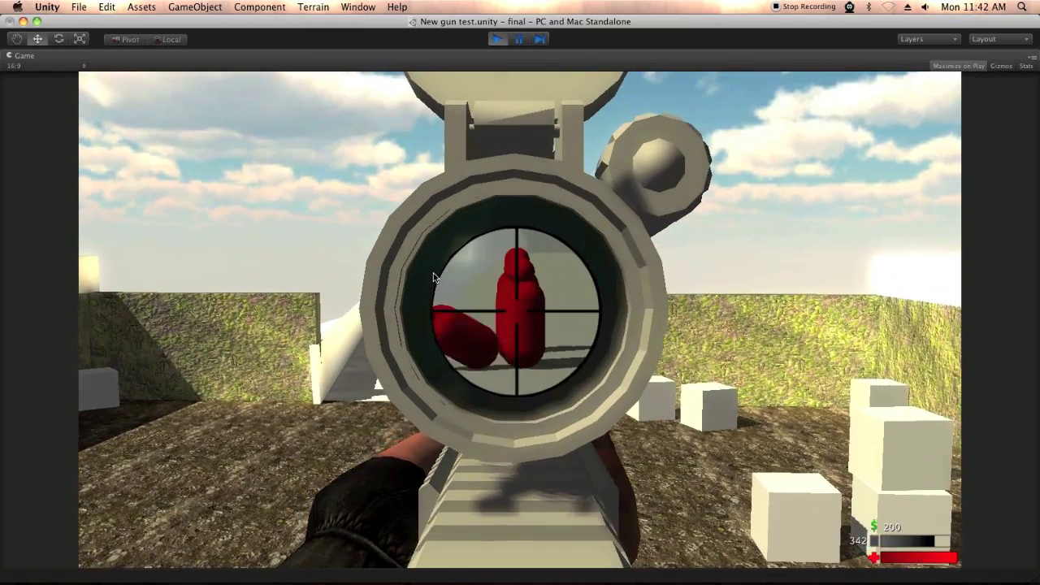
left_click(433, 273)
left_click(433, 273)
left_click(433, 272)
left_click(433, 273)
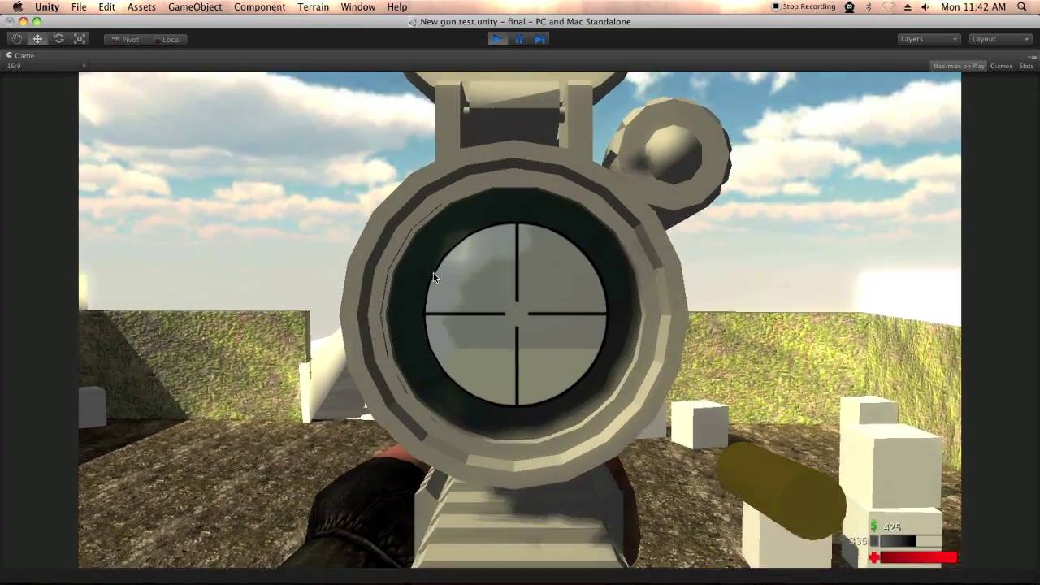
left_click(433, 273)
left_click(433, 272)
left_click(433, 273)
left_click(431, 273)
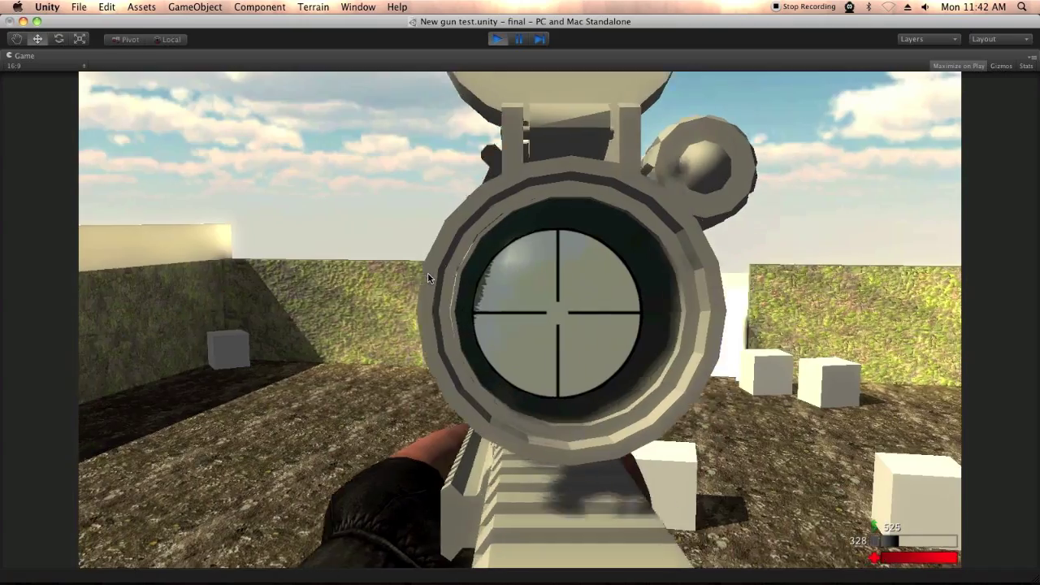
Re-raise the scope and hit the red target again, bringing money to 675 and ammo to 325.
right_click(431, 273)
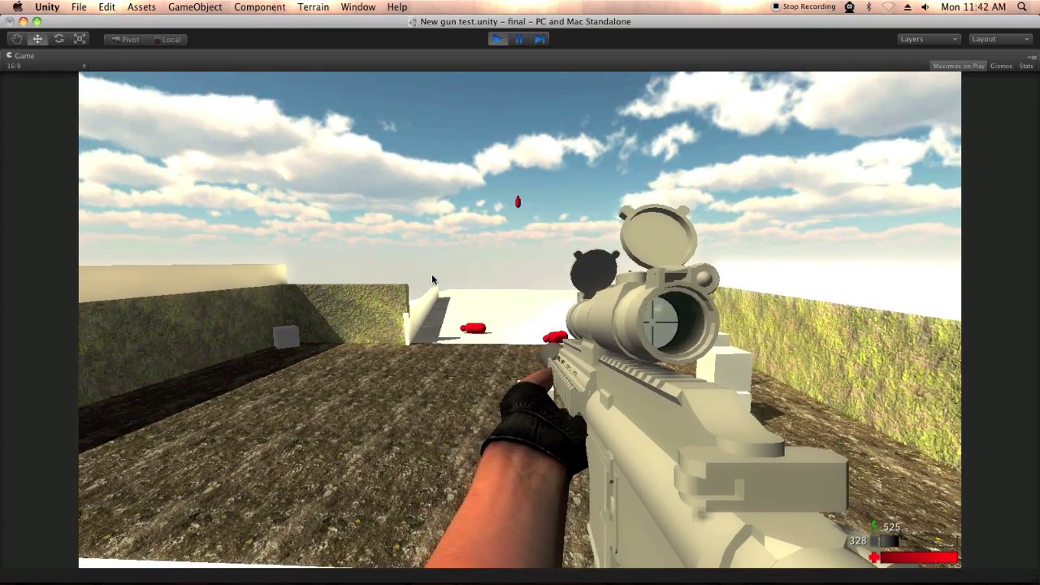
right_click(431, 274)
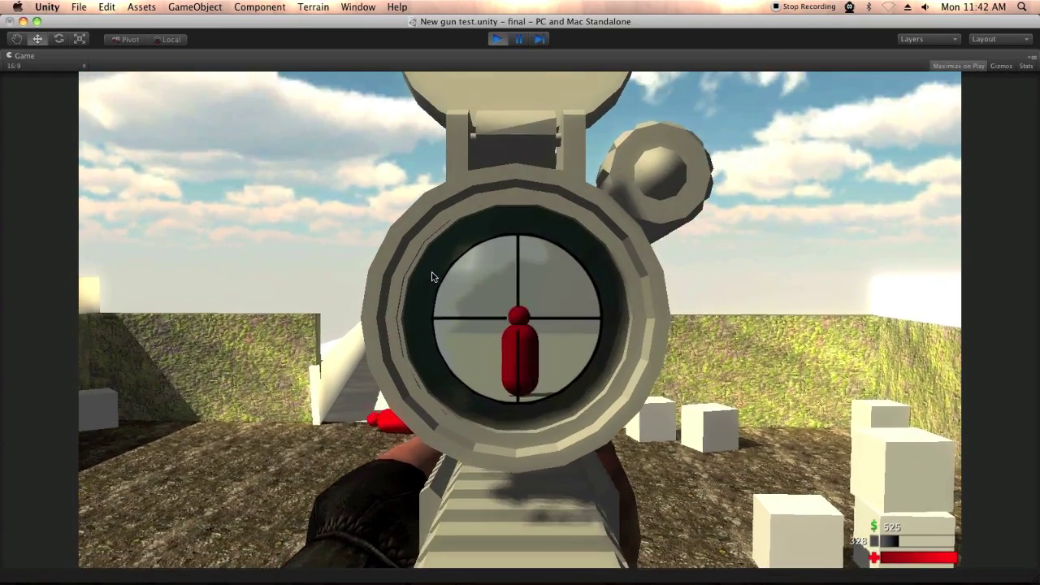
left_click(432, 276)
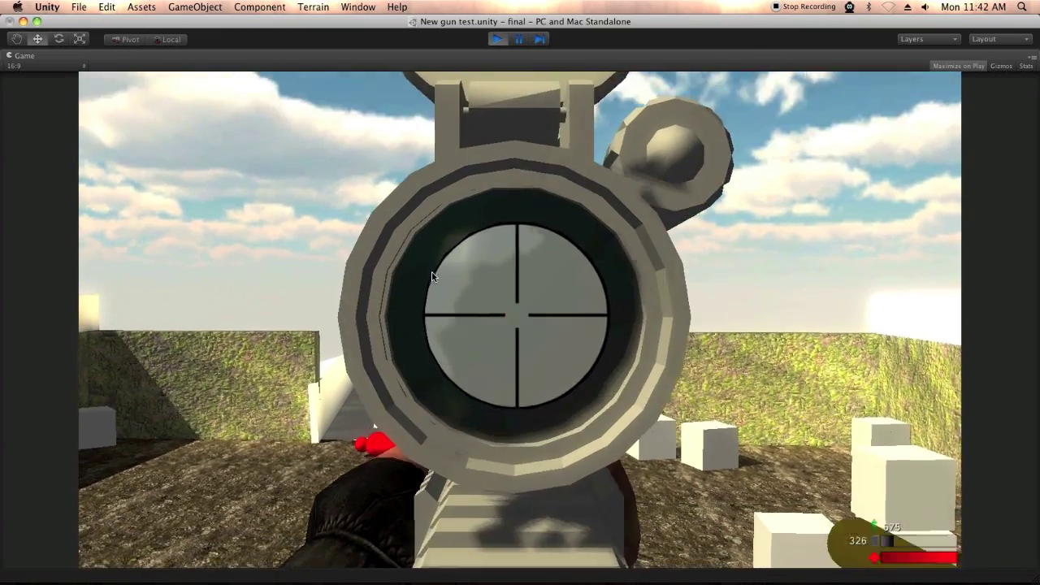
left_click(433, 278)
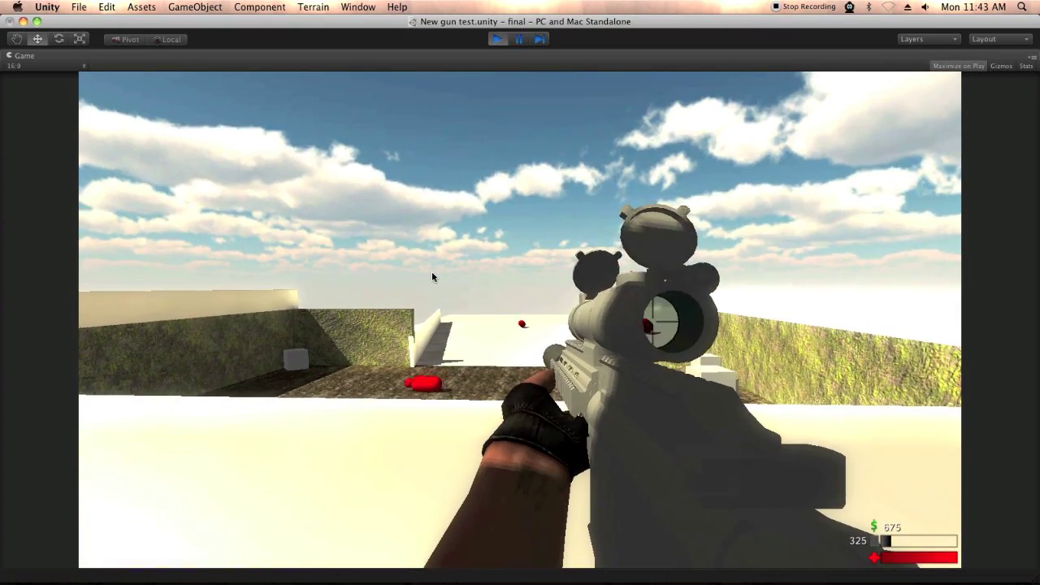
right_click(431, 277)
Reload and fire three scoped shots at the targets, reaching 1125 money and 305 ammo.
key("r")
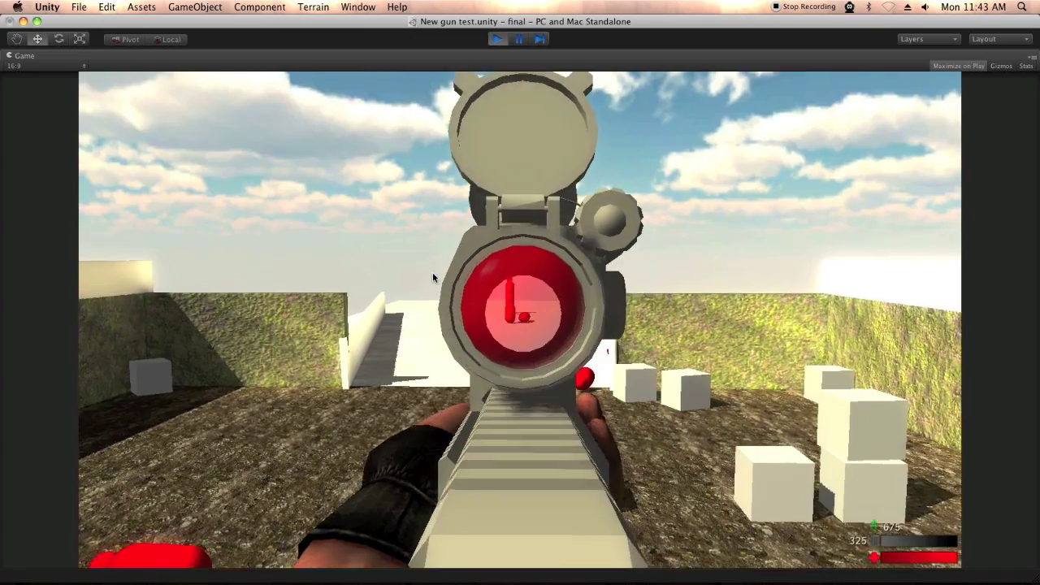
left_click(432, 277)
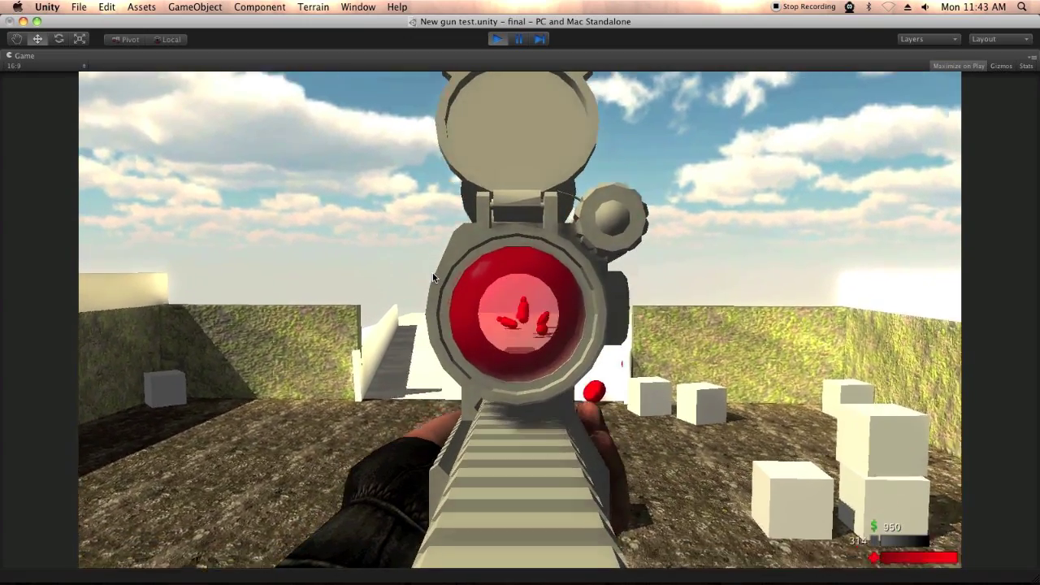
left_click(432, 277)
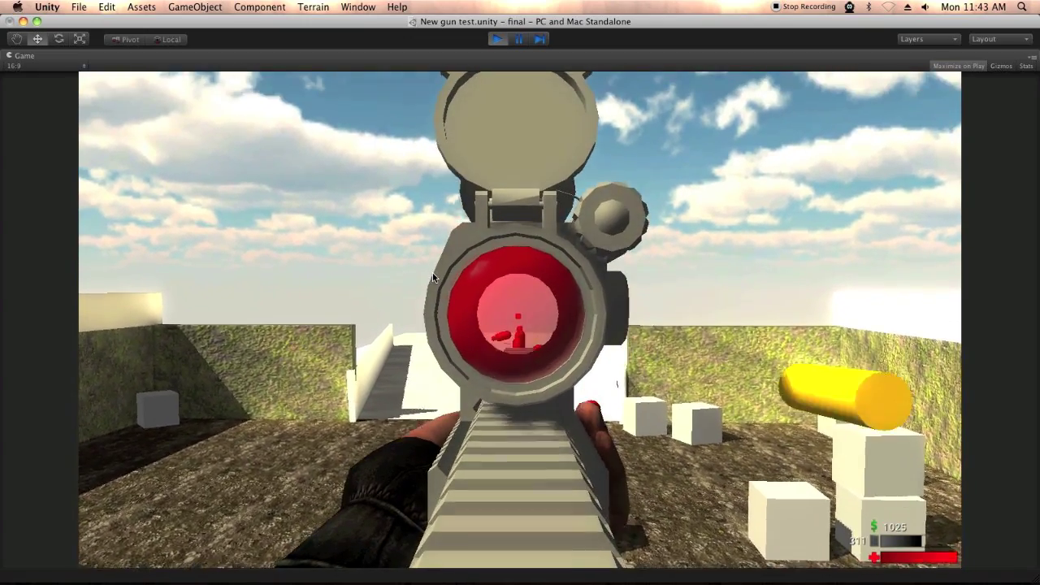
left_click(432, 277)
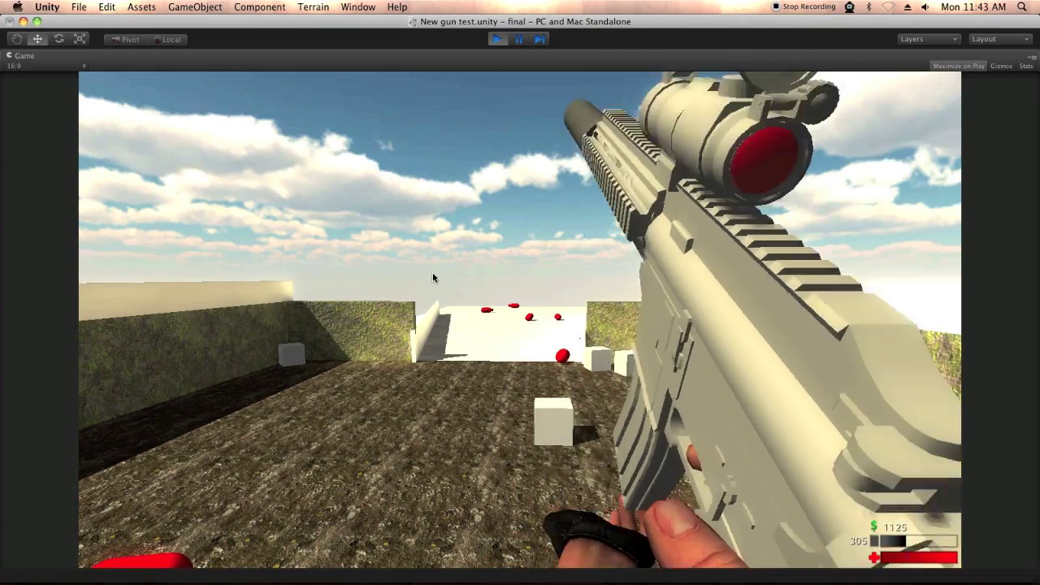
right_click(432, 277)
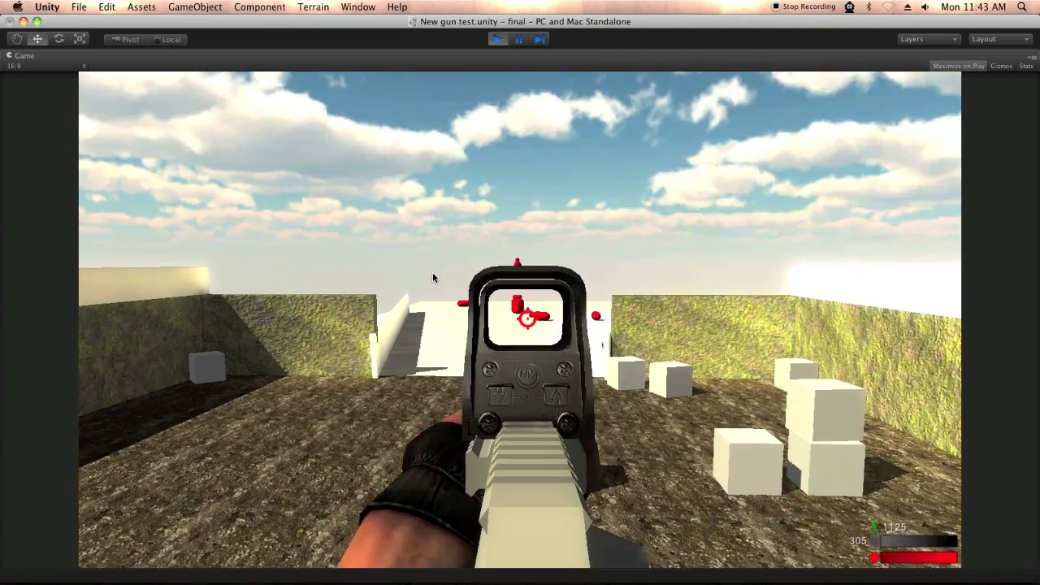
Fire several shots at the red targets through the holographic sight.
left_click(432, 277)
left_click(432, 277)
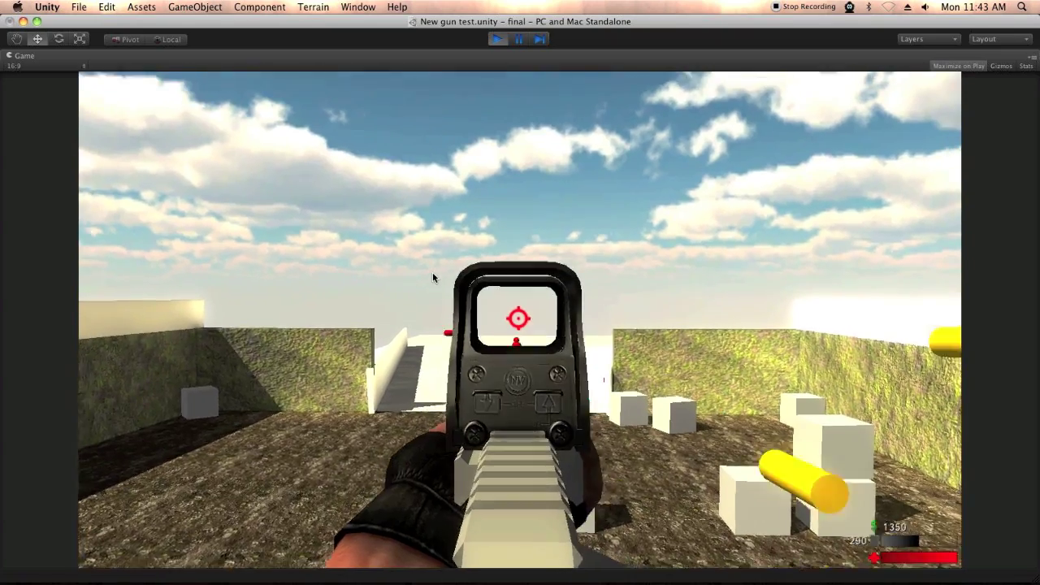
left_click(433, 277)
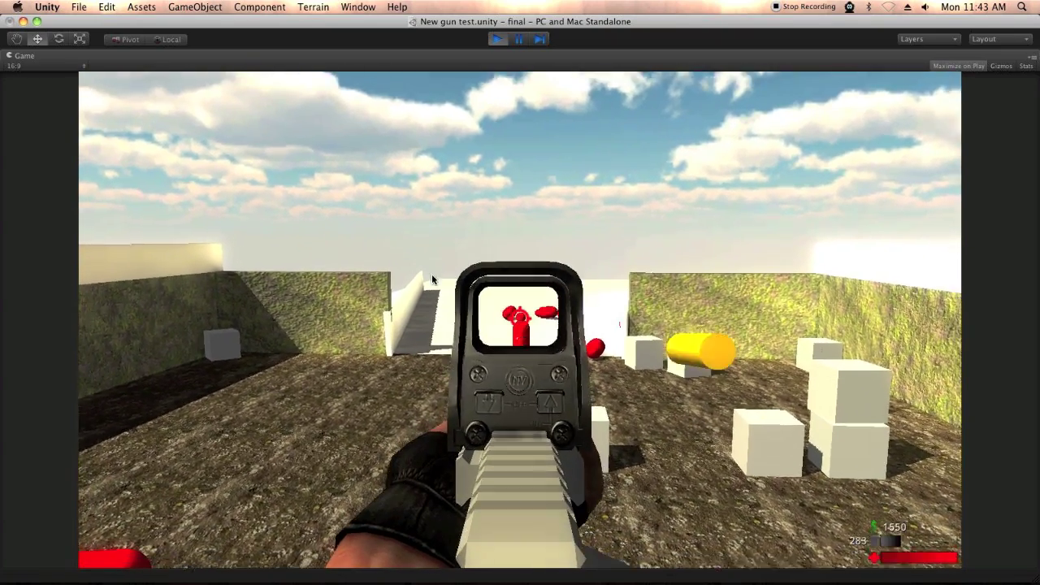
left_click(432, 277)
right_click(432, 277)
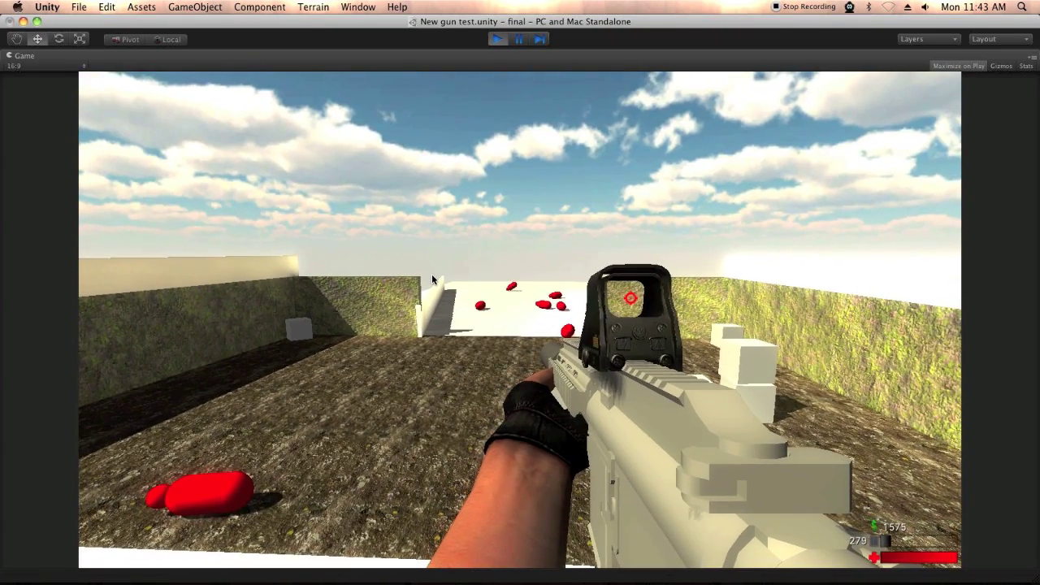
Remove the sight with V, throw a grenade, and fire over iron sights until money reaches 2025.
key("v")
key("v")
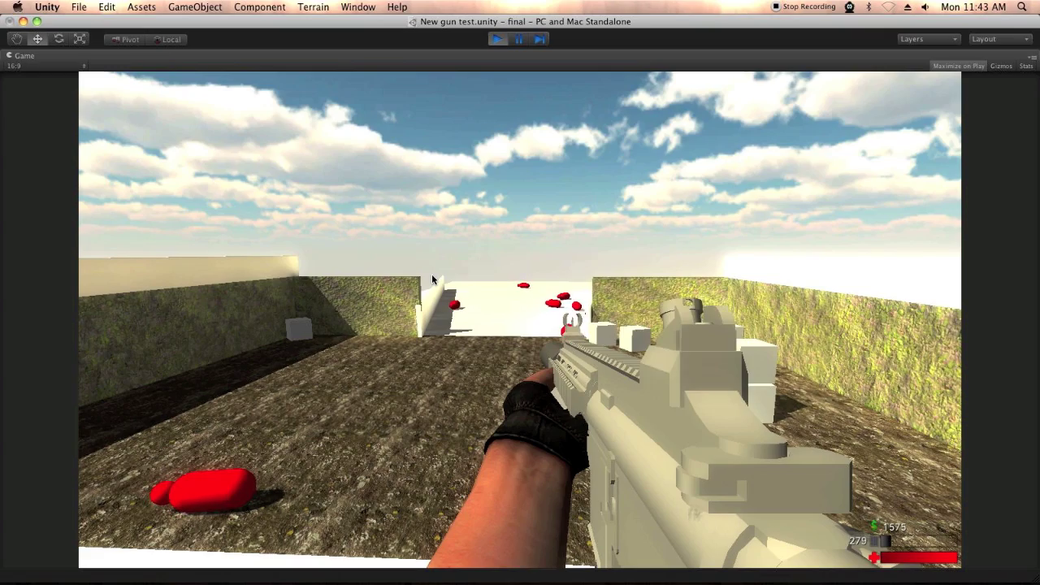
key("g")
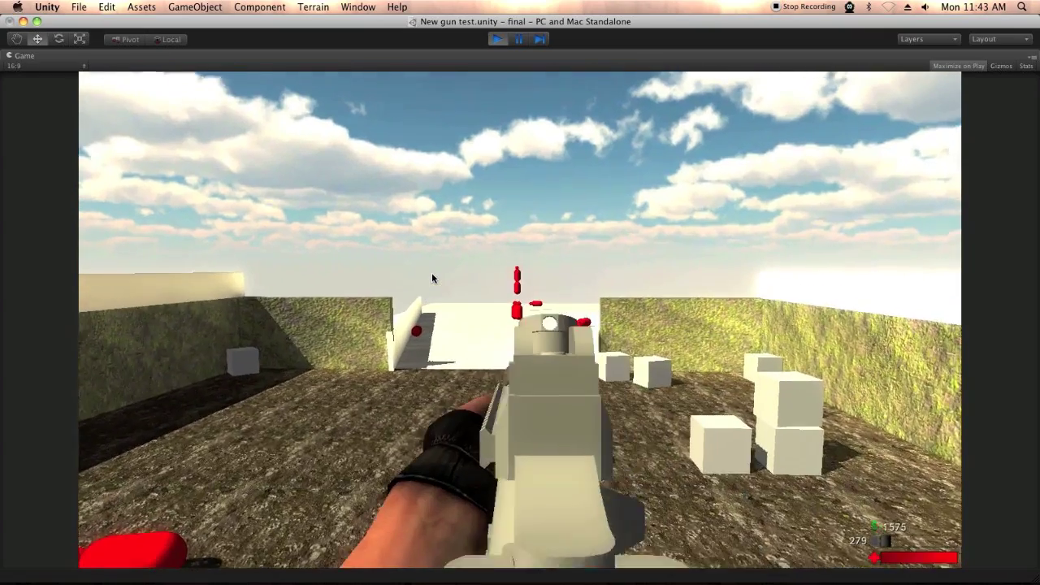
left_click(431, 278)
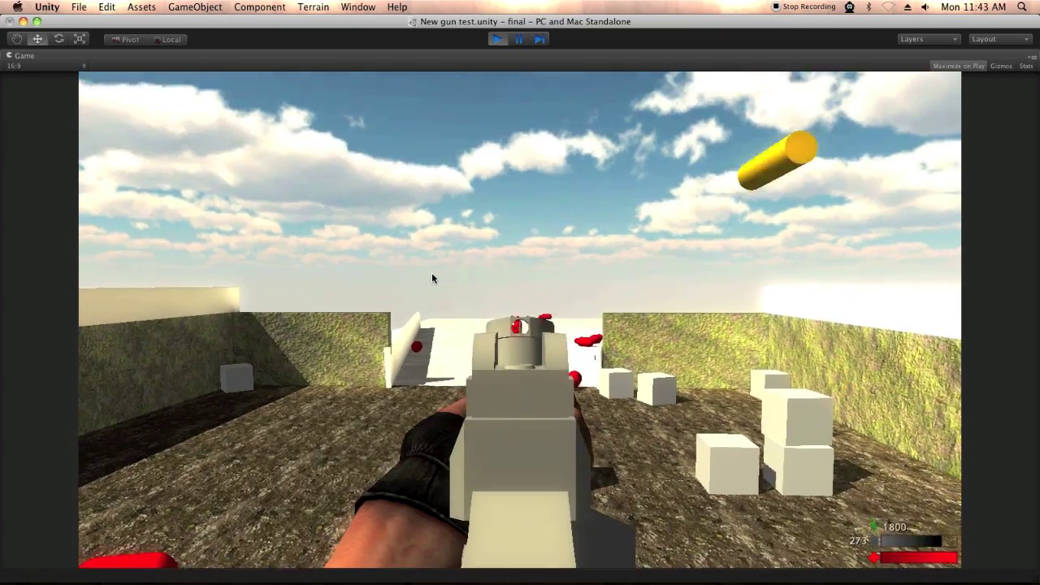
left_click(431, 278)
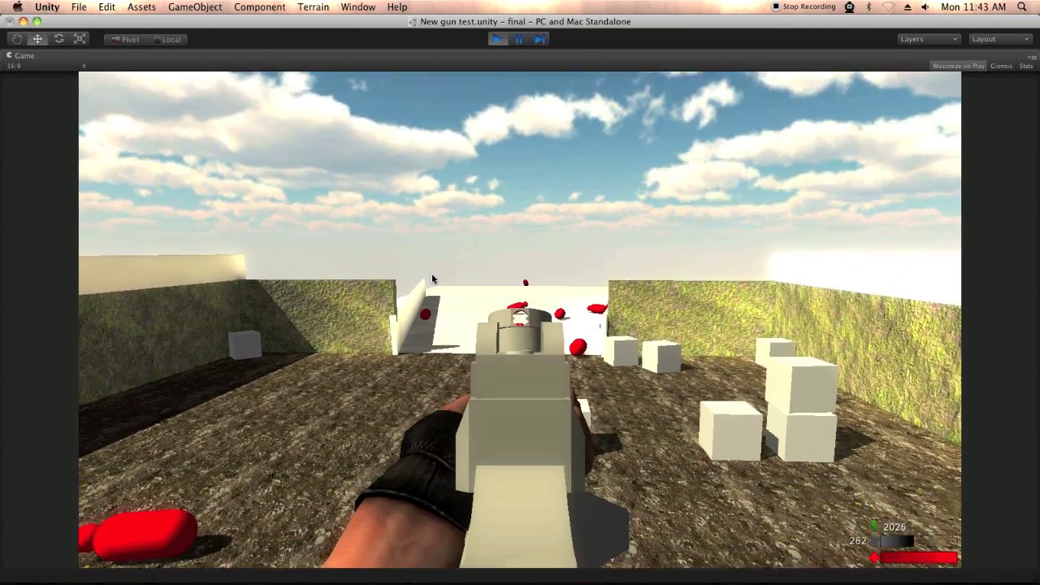
left_click(431, 275)
key("w")
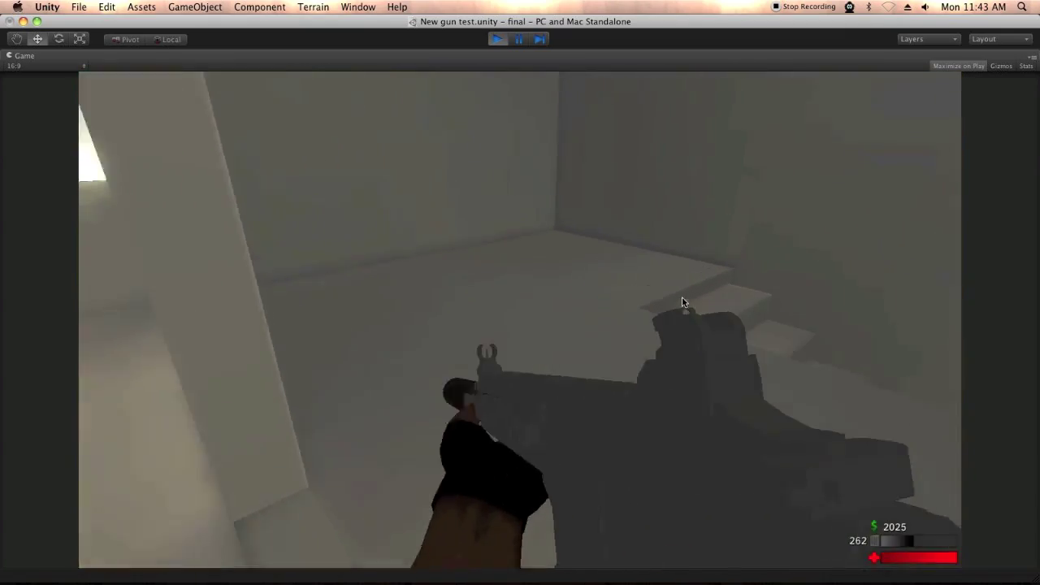
Aim, then walk into the white building, down its stairs through the lower room, and back out to its white wall.
right_click(938, 338)
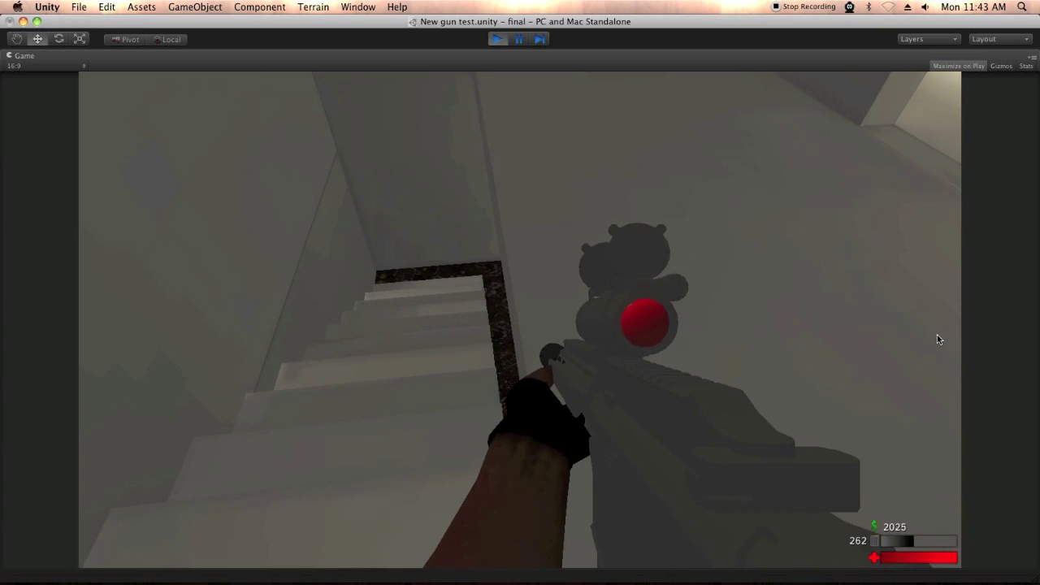
key("w")
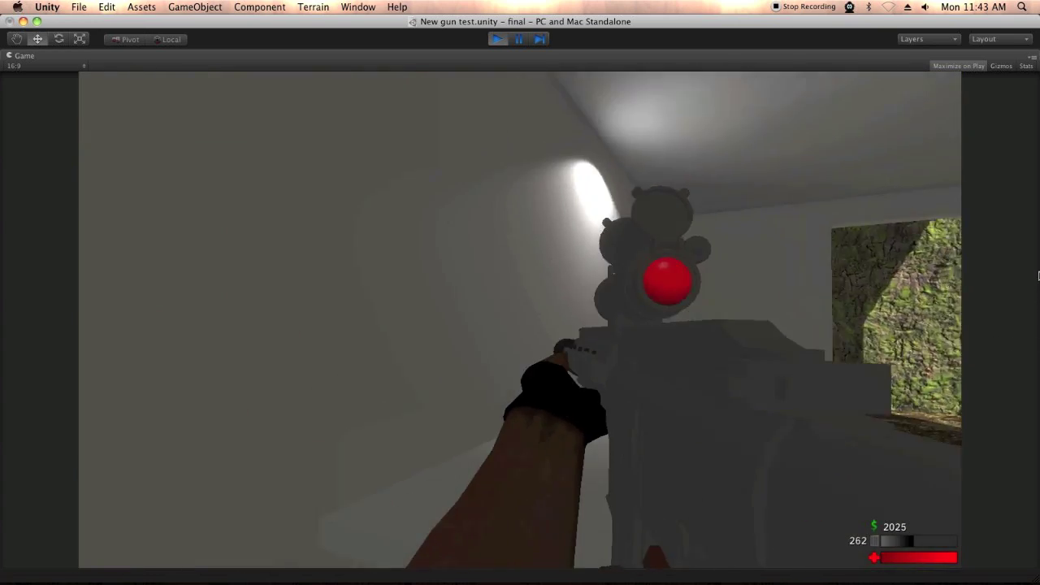
key("w")
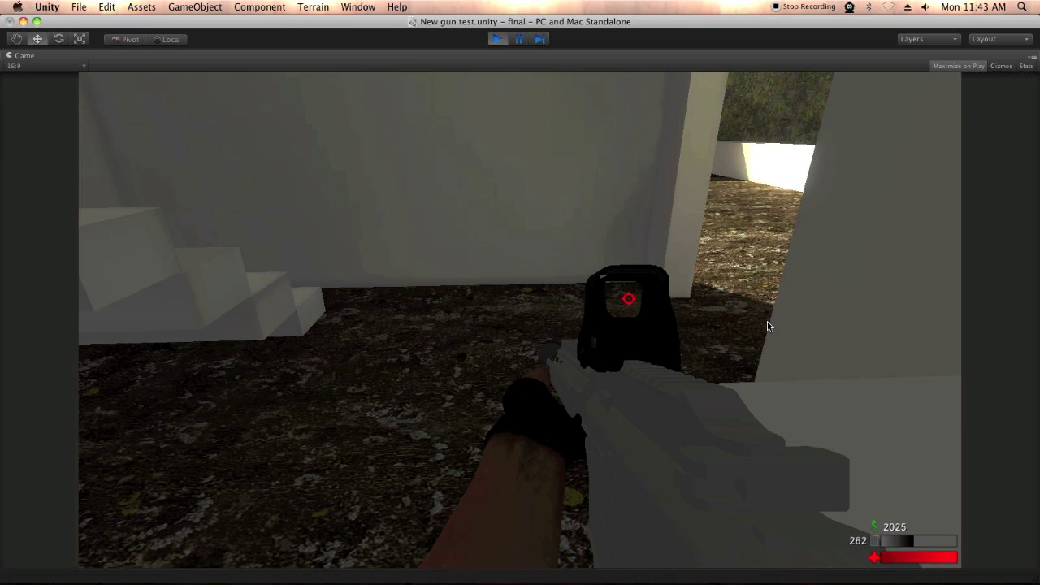
key("w")
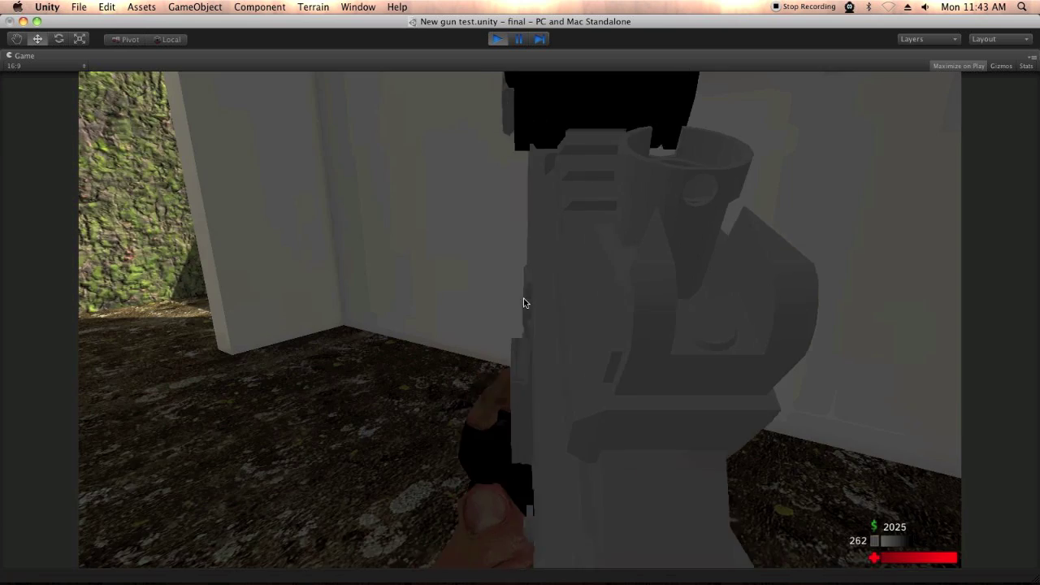
Buy ammo at the bench shop (money 225, ammo 442), then walk out to the range and aim the holo sight.
key("w")
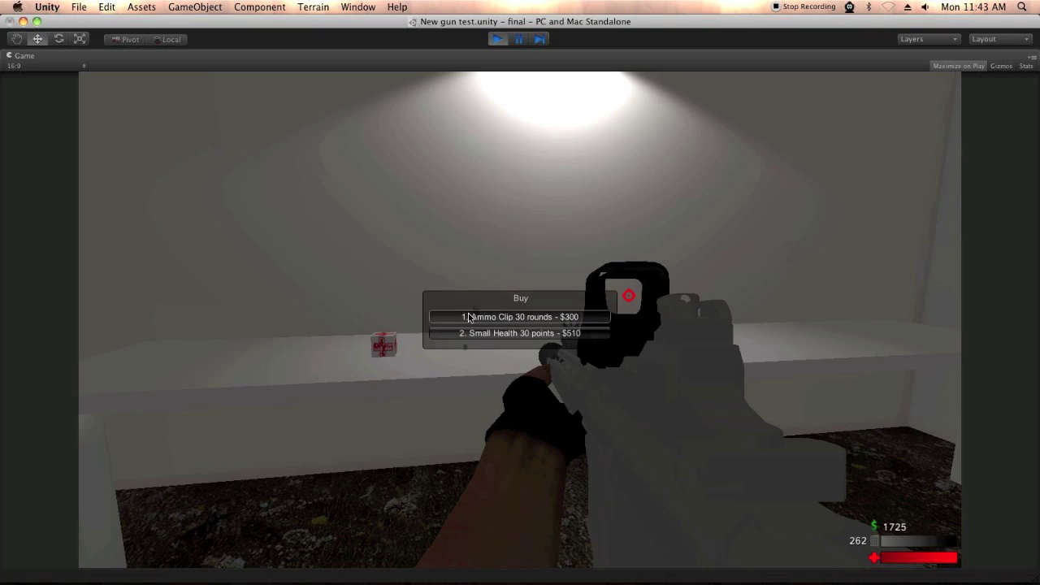
key("w")
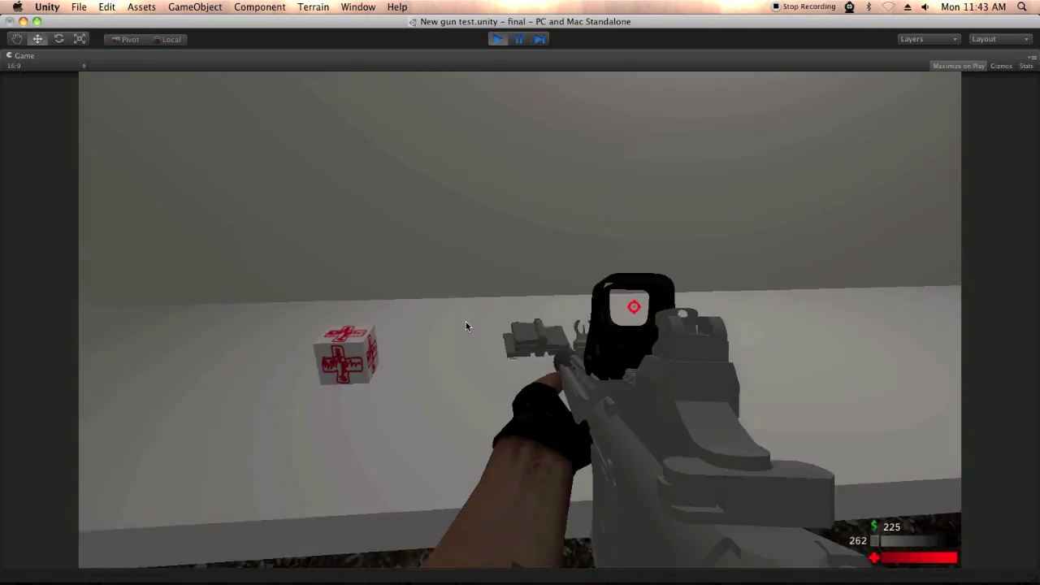
key("w")
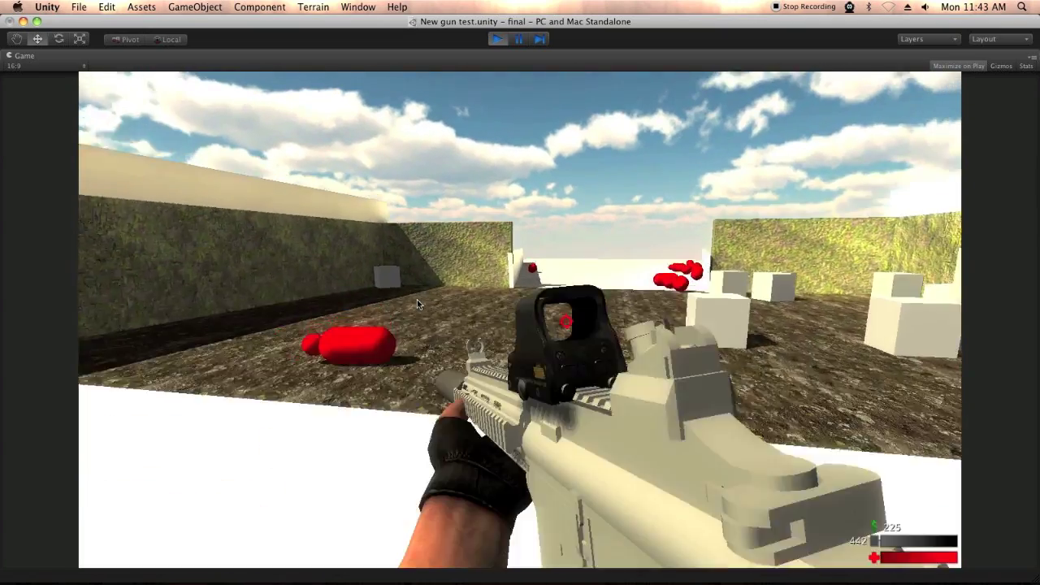
key("w")
right_click(431, 299)
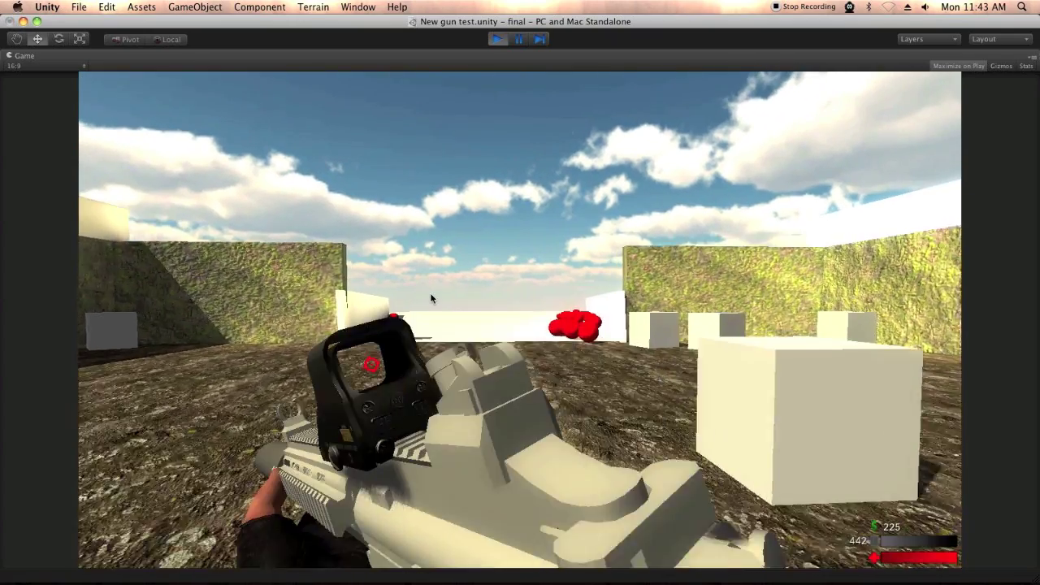
Advance on the red range targets, fire three shots at them, and reload the rifle.
key("w")
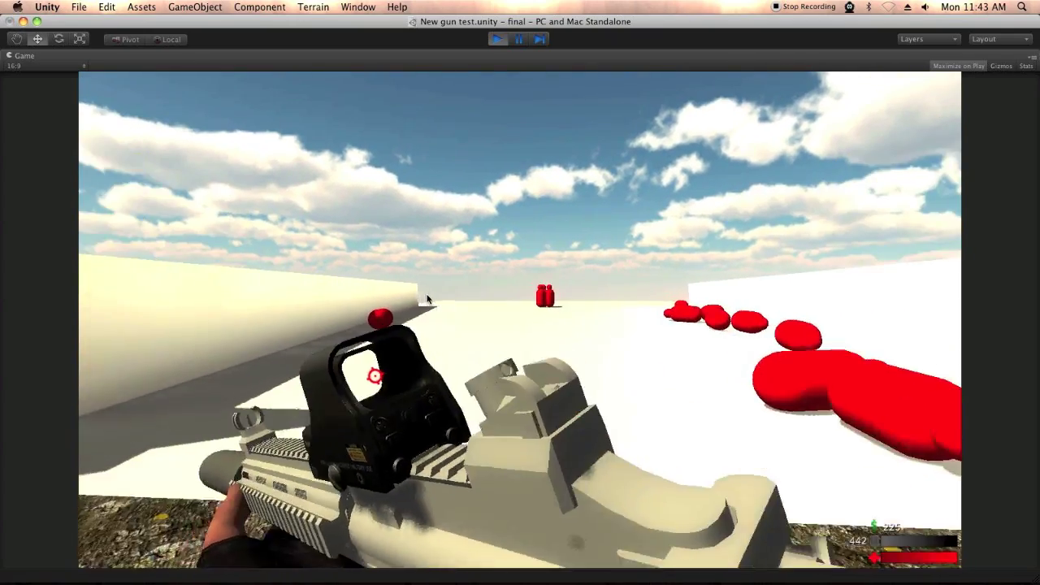
left_click(428, 300)
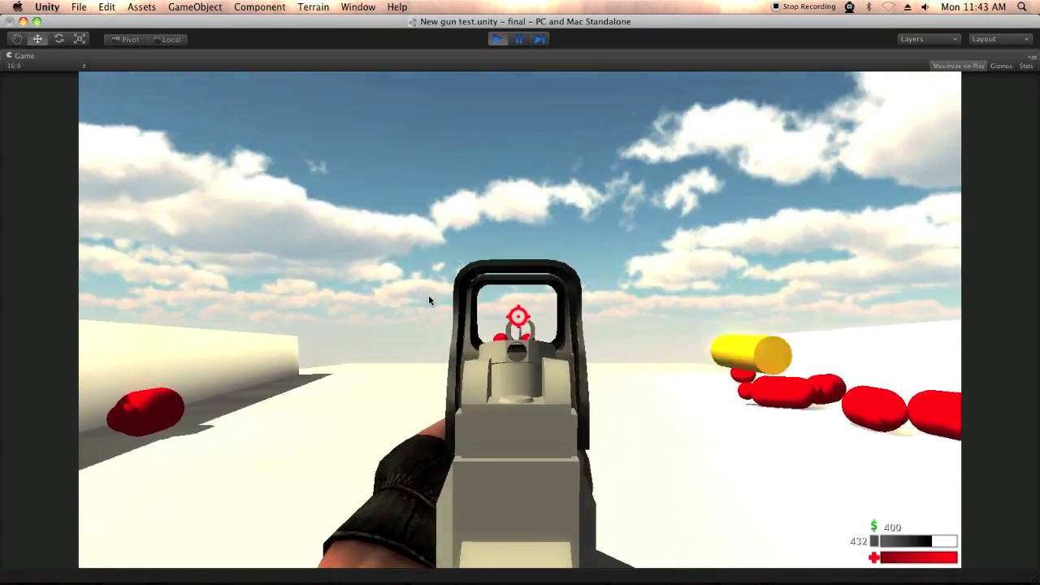
left_click(428, 295)
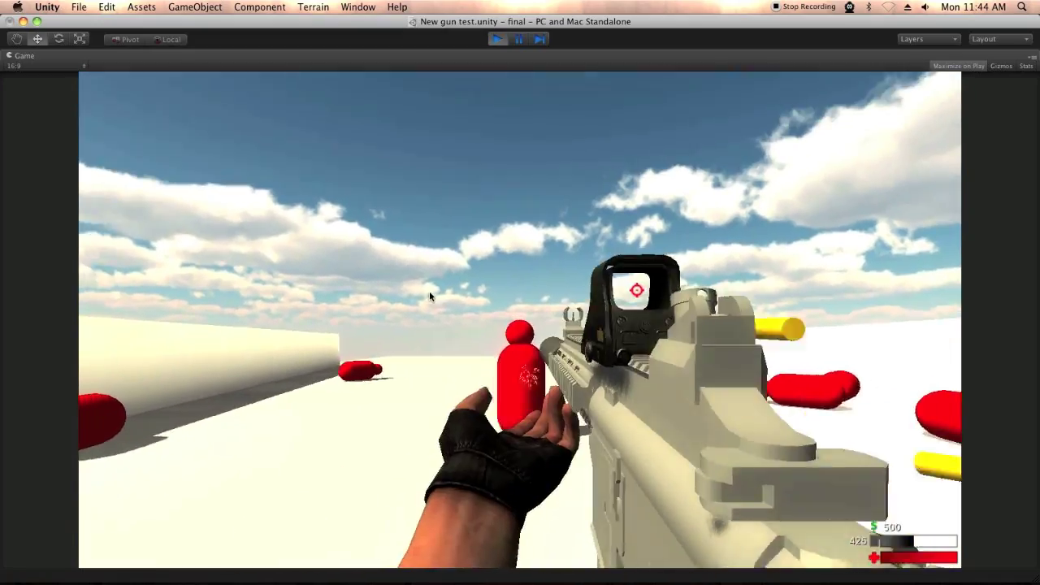
left_click(429, 291)
key("r")
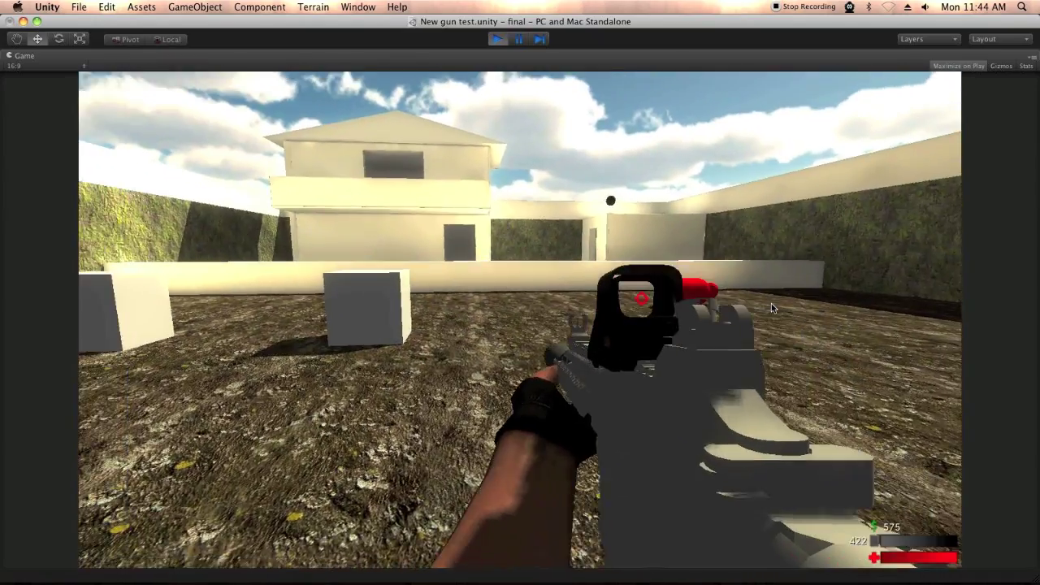
Walk past the red capsule and the house doorway to the mossy wall, lowering the rifle.
key("w")
key("w")
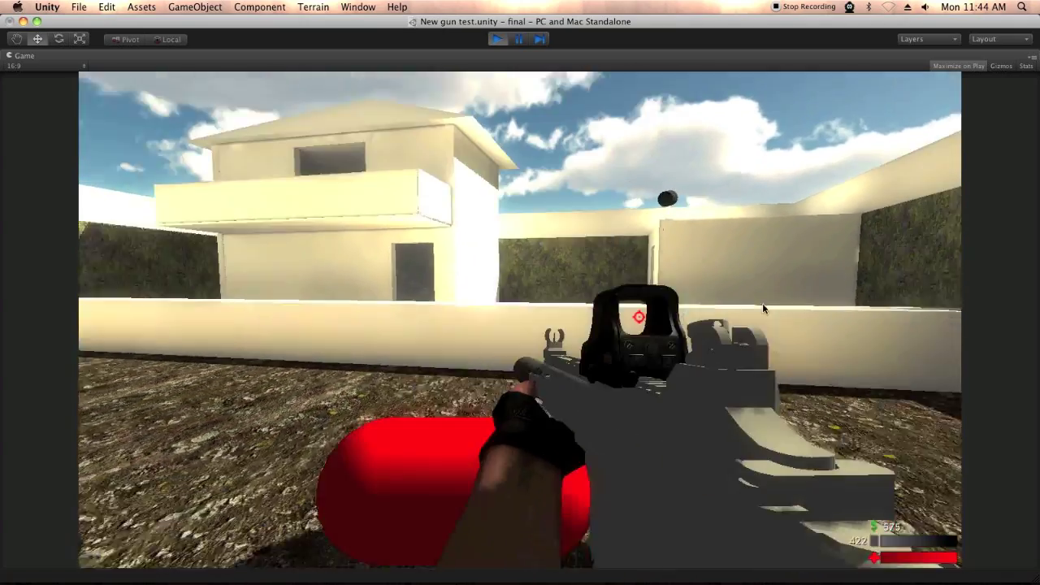
key("w")
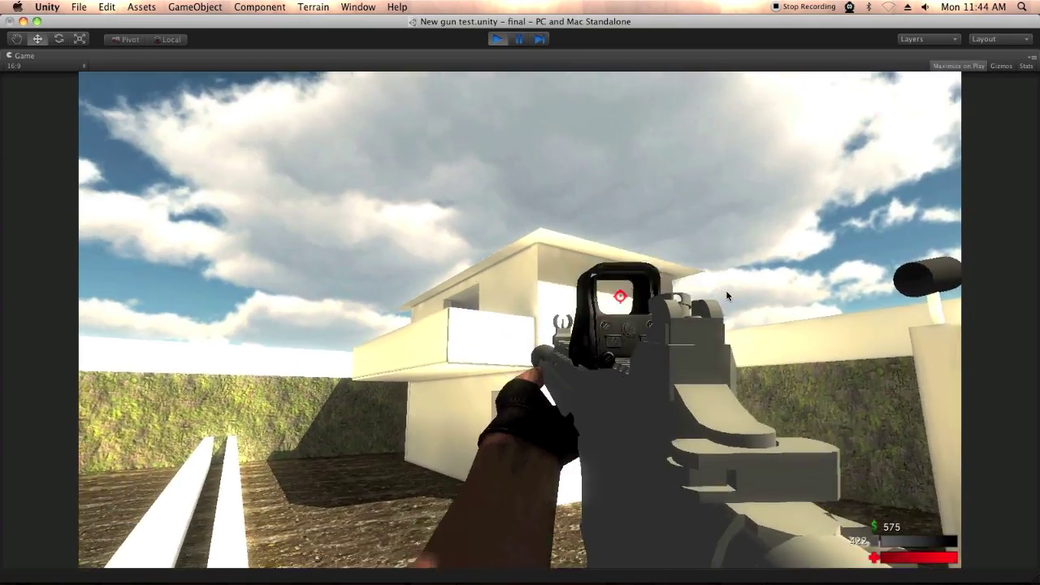
key("w")
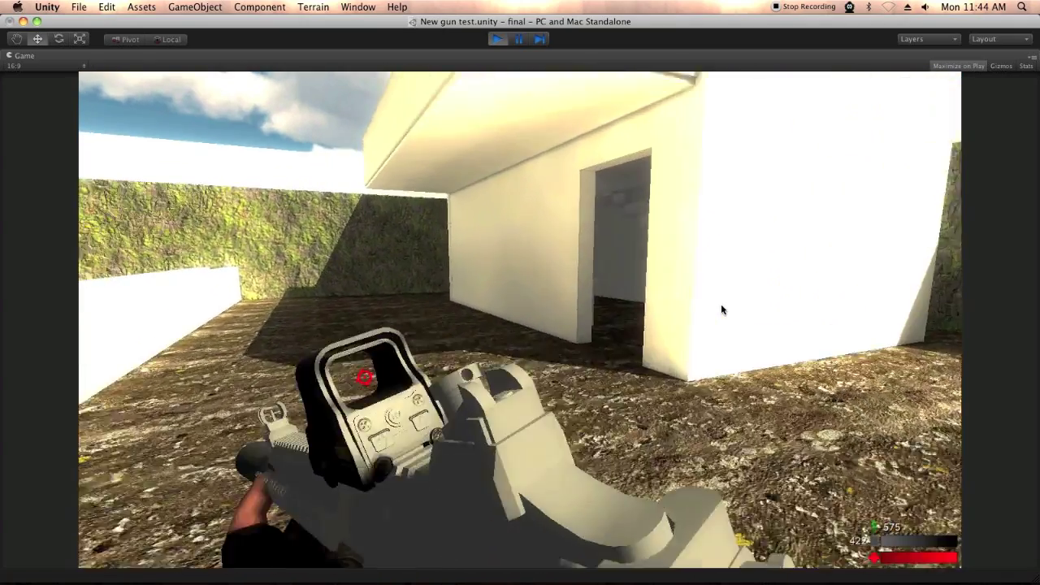
key("w")
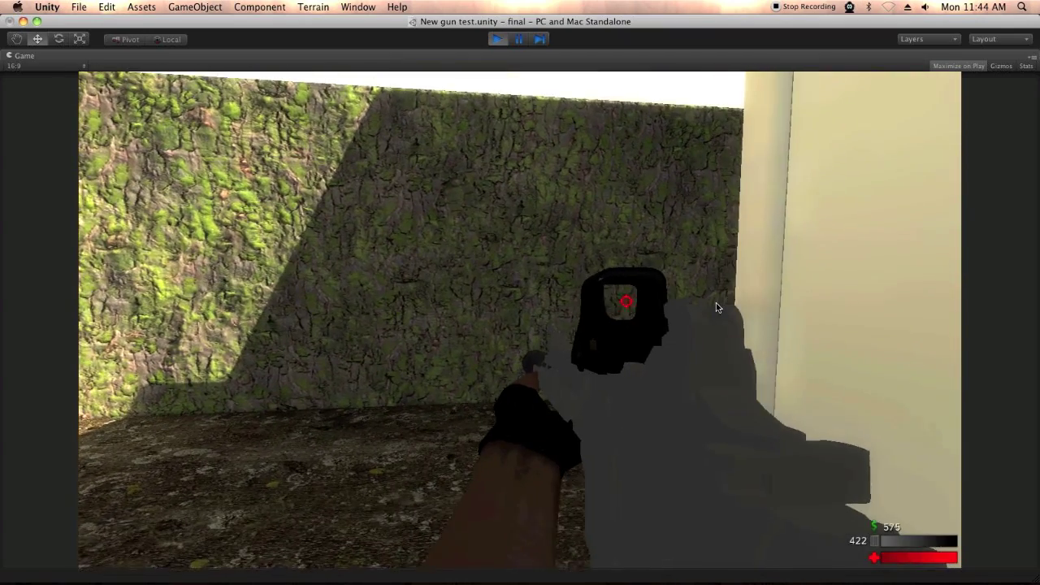
right_click(716, 307)
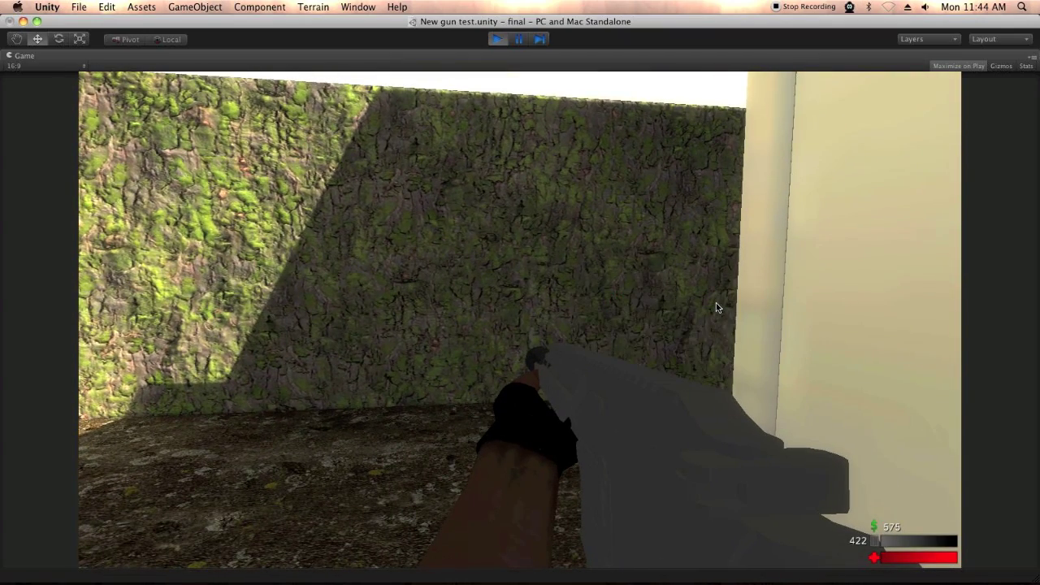
Back away from the mossy wall and walk through the open area into the room toward its staircase.
key("s")
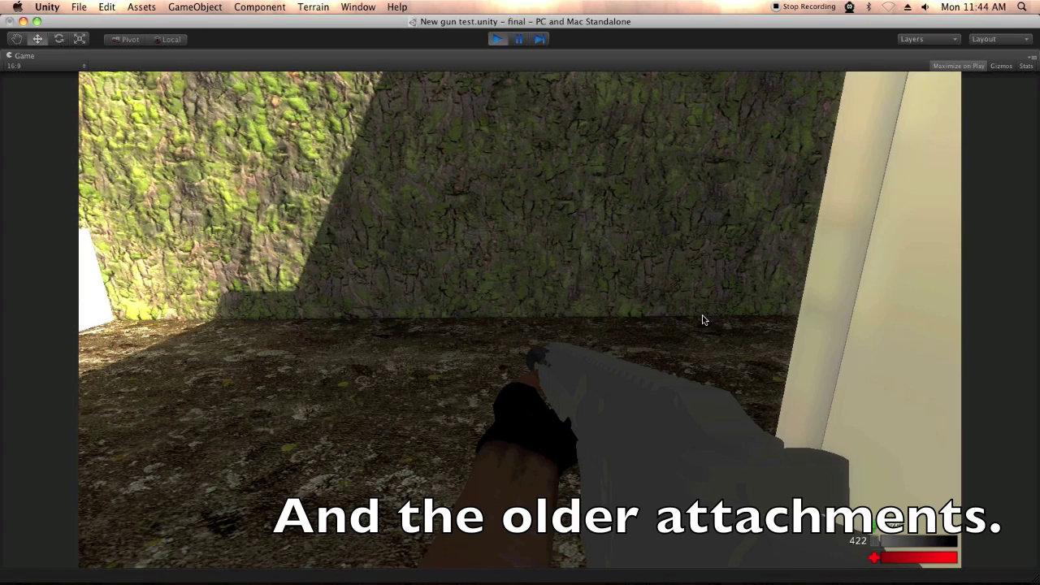
key("w")
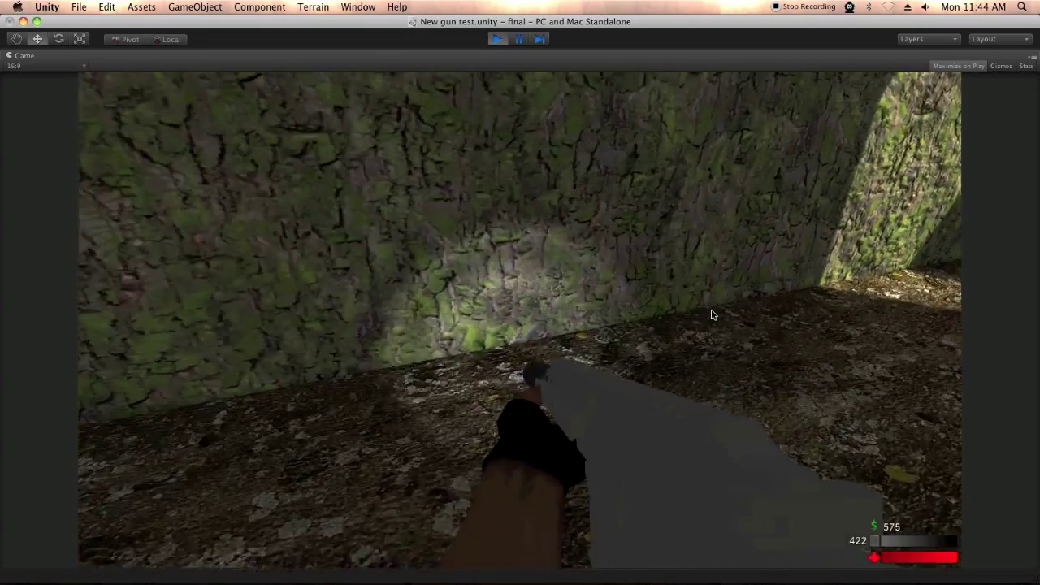
key("w")
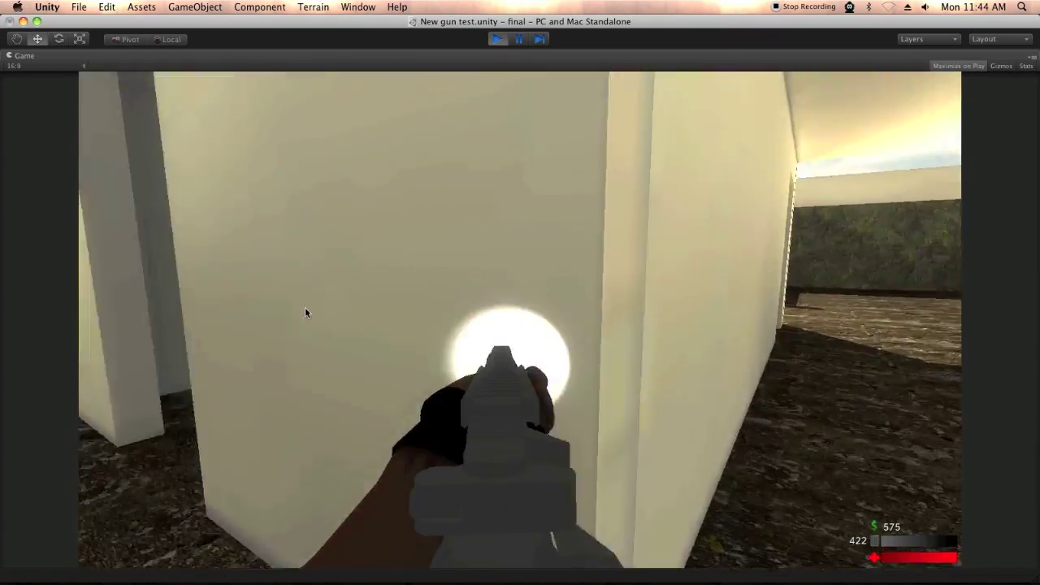
key("w")
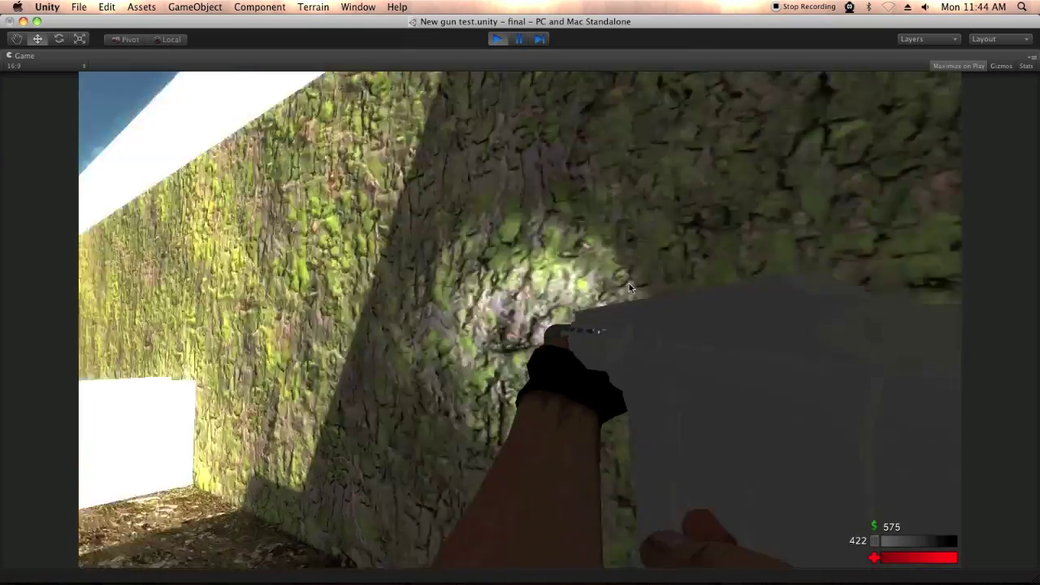
key("w")
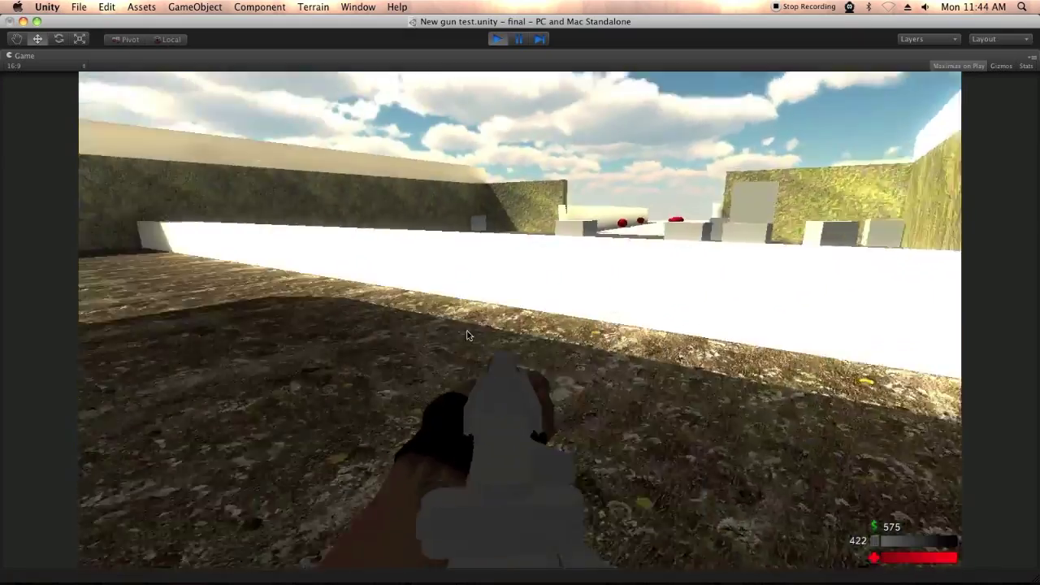
key("w")
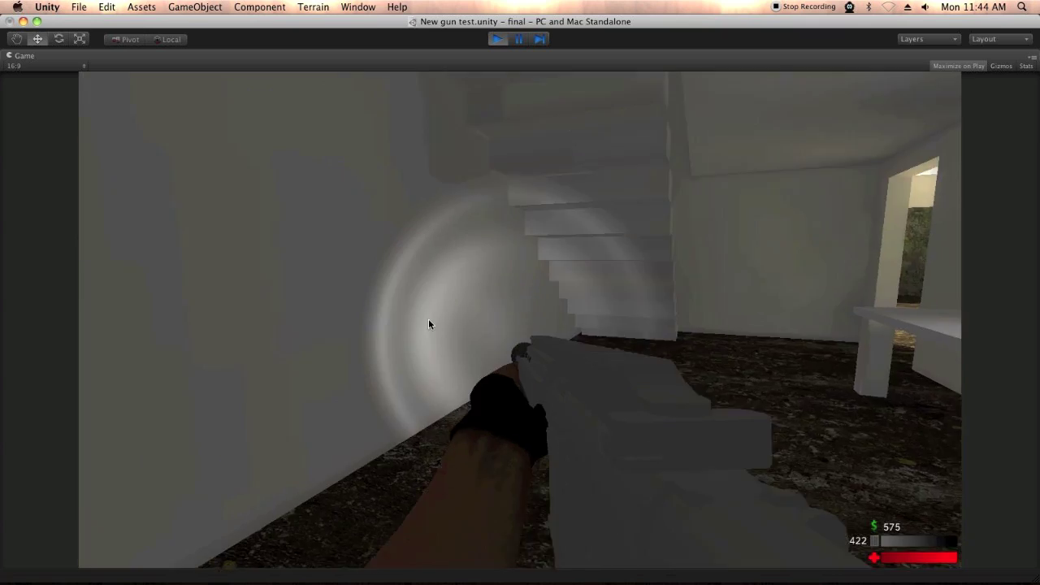
key("w")
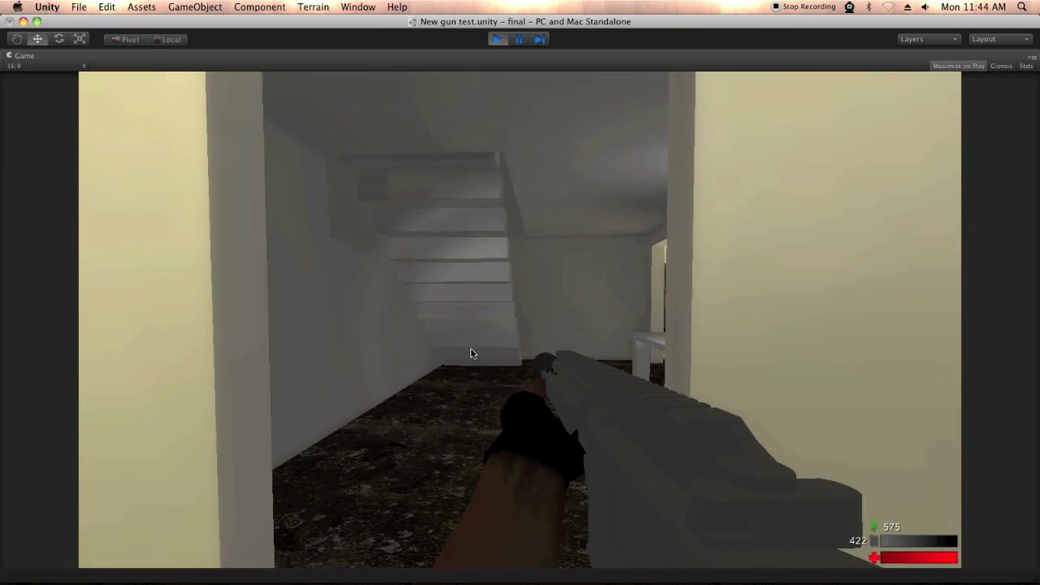
Cross the table room, fire two shots, and exit the doorway to overlook the arena (ammo 418).
key("w")
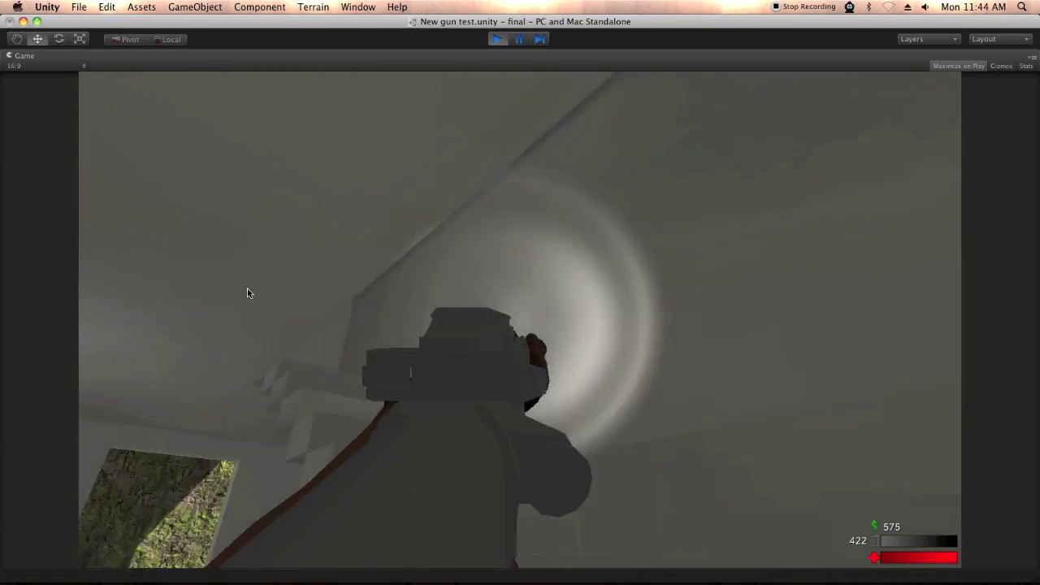
key("w")
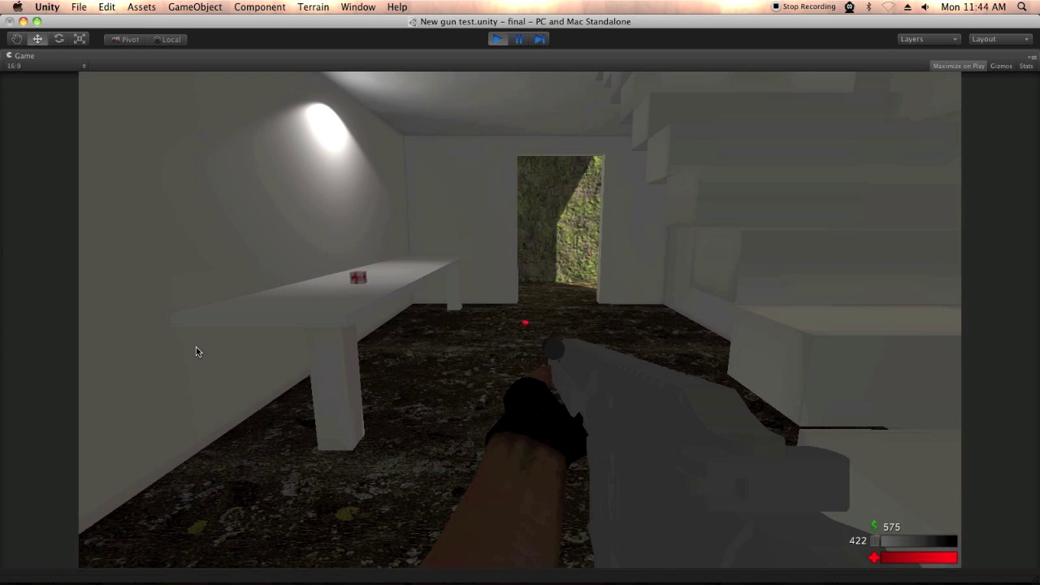
key("w")
key("w")
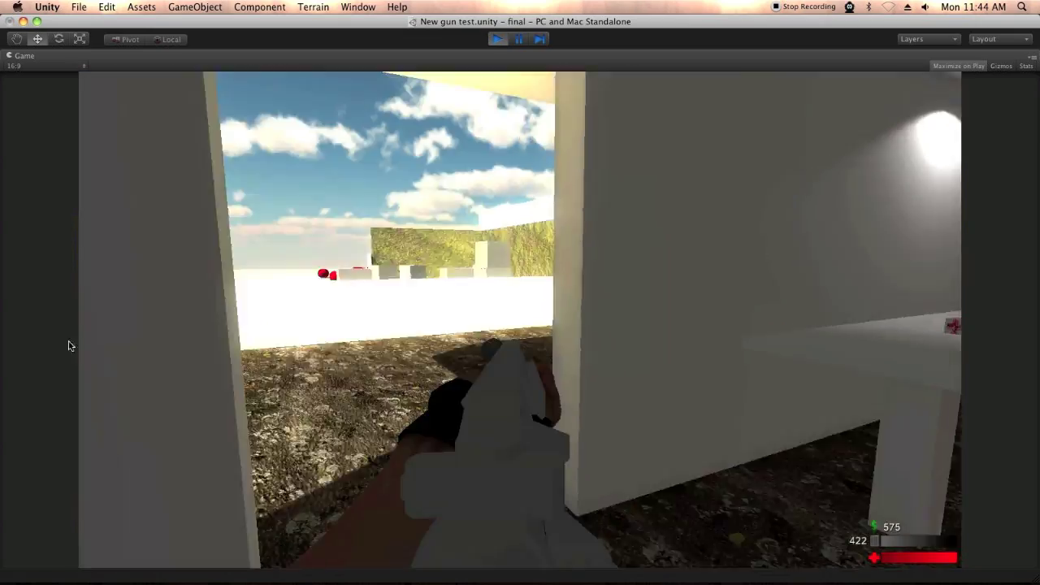
key("w")
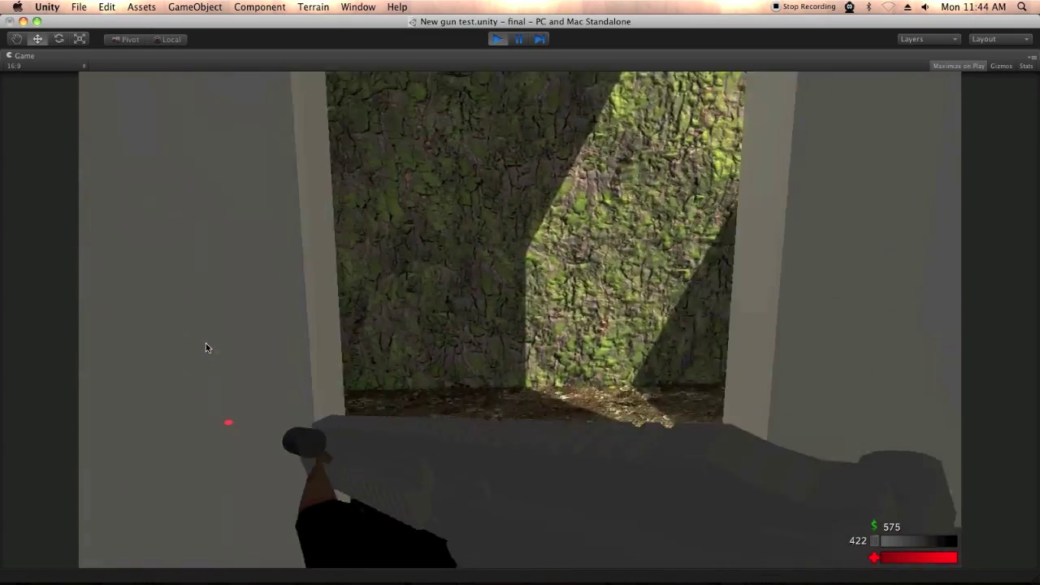
left_click(186, 341)
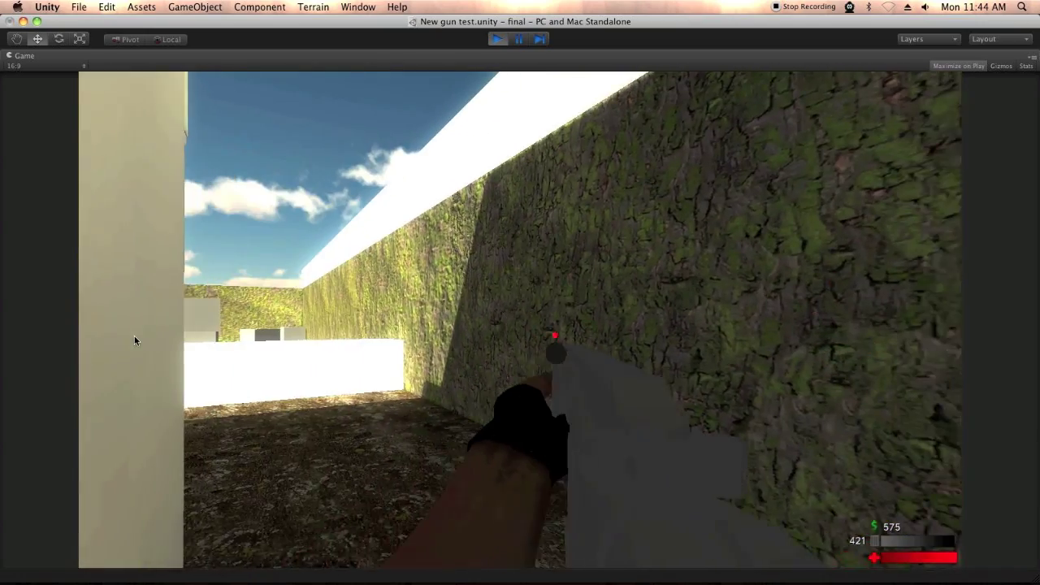
left_click(134, 335)
key("w")
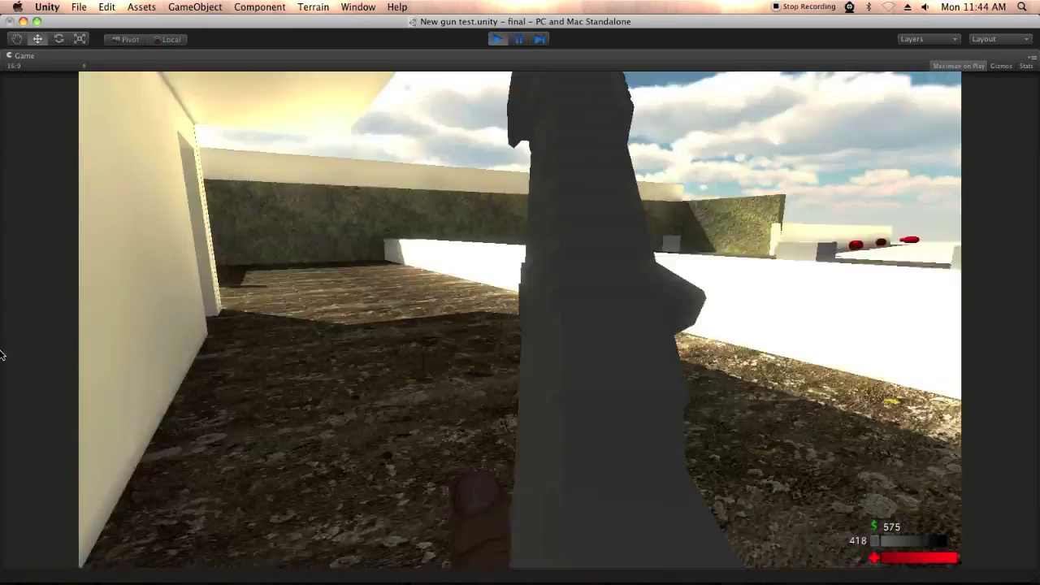
key("w")
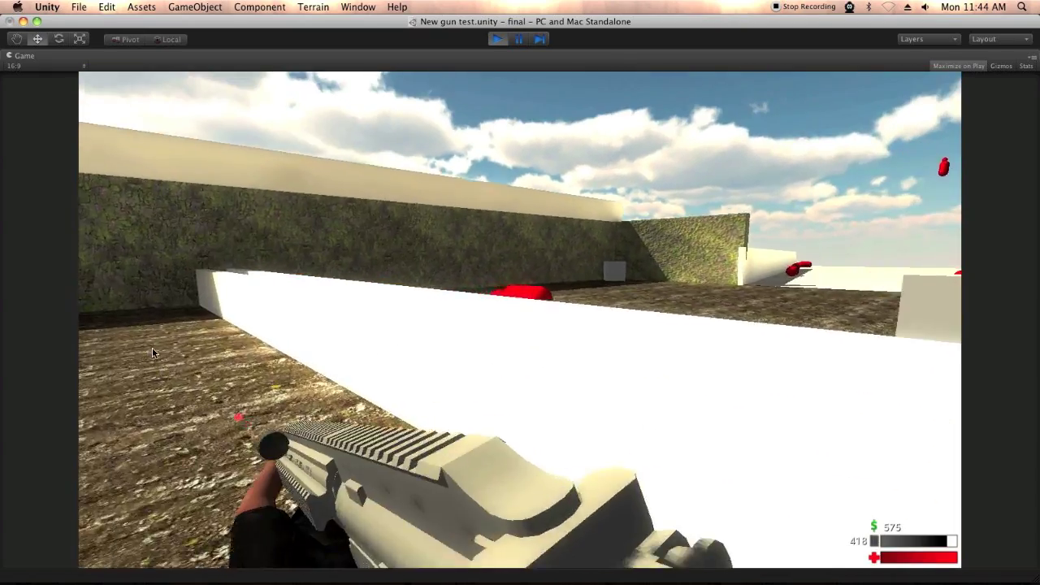
Climb to look over the white wall, aim, and shoot the red capsules, lifting money to 1550 and ammo to 377.
key("space")
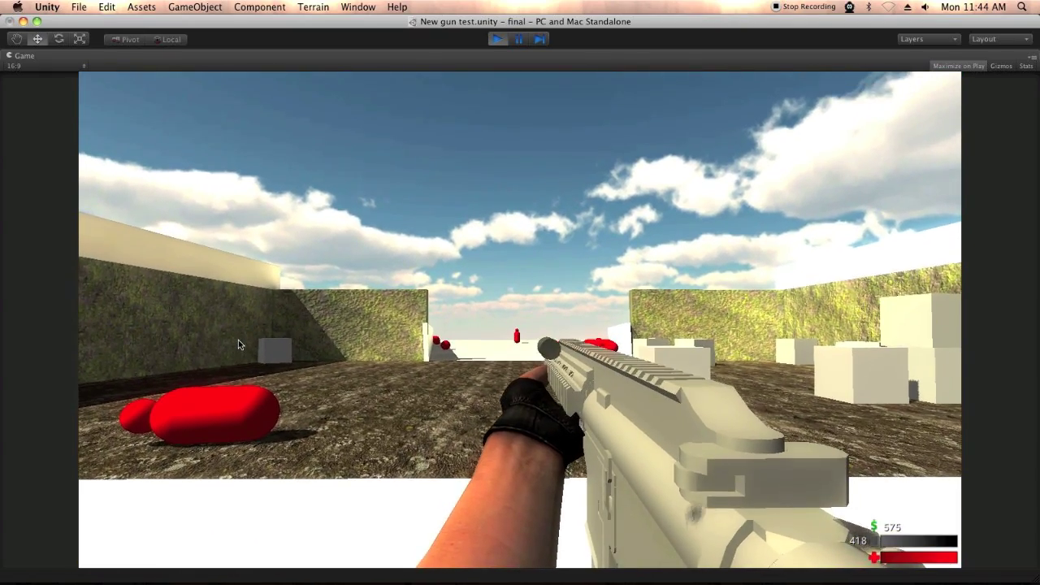
right_click(238, 340)
left_click(238, 340)
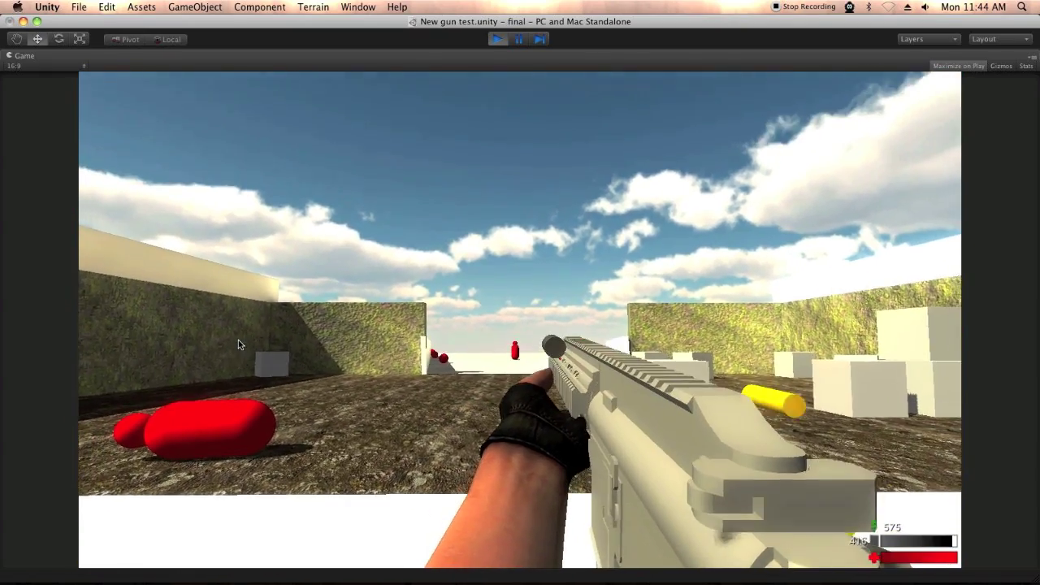
key("w")
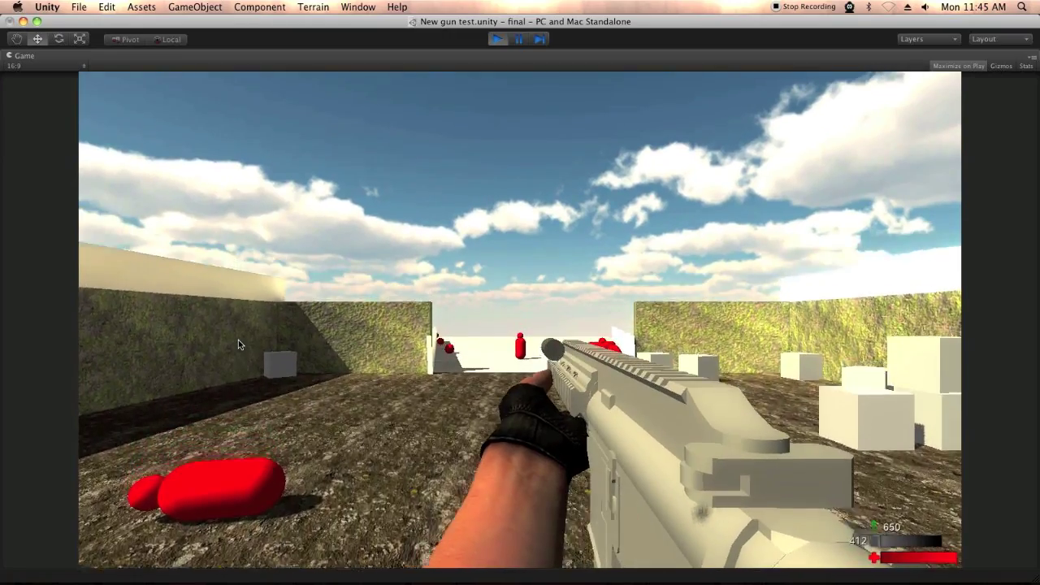
key("w")
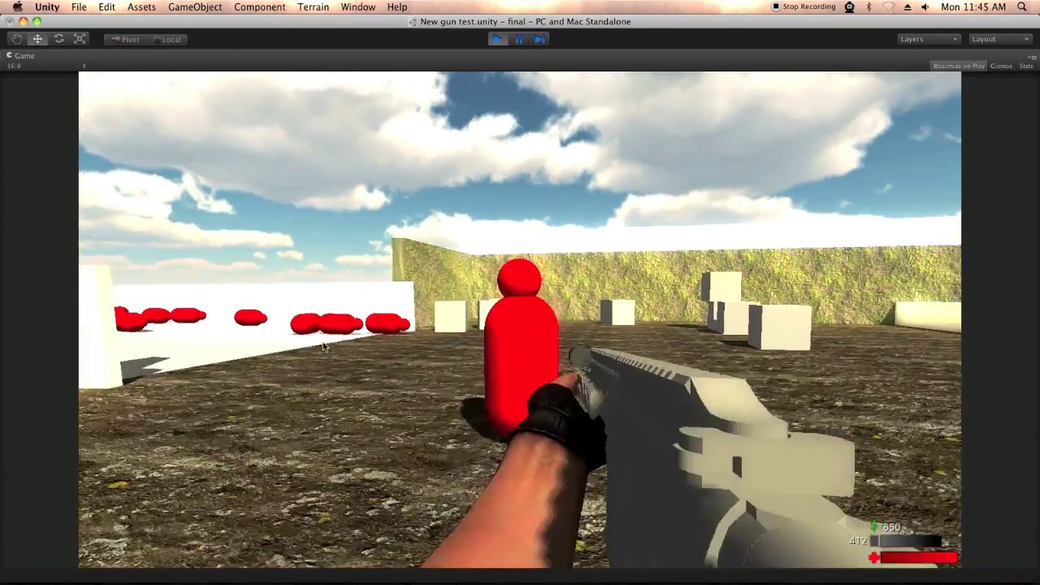
left_click(324, 347)
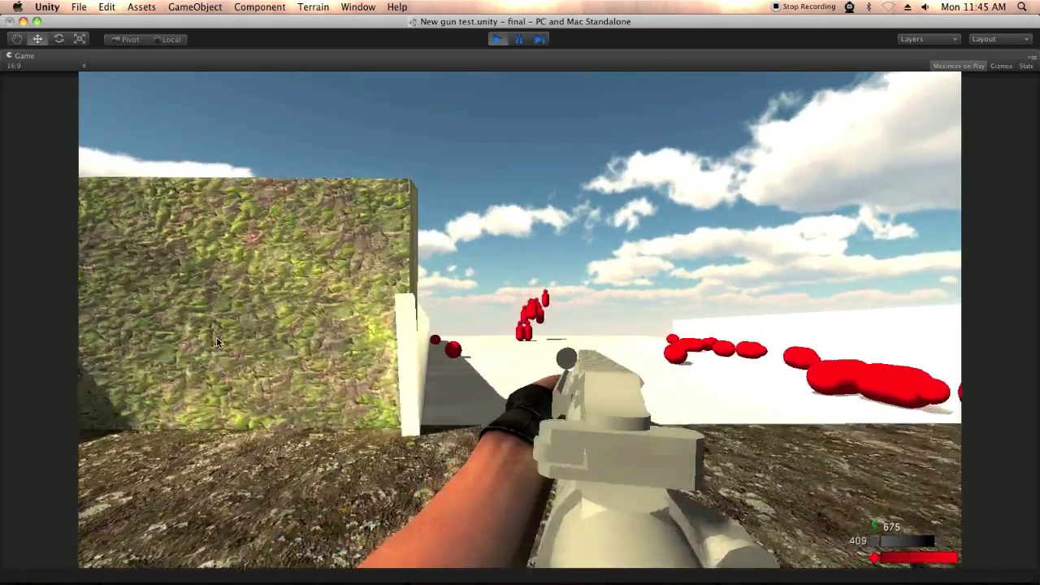
left_click(216, 337)
left_click(216, 339)
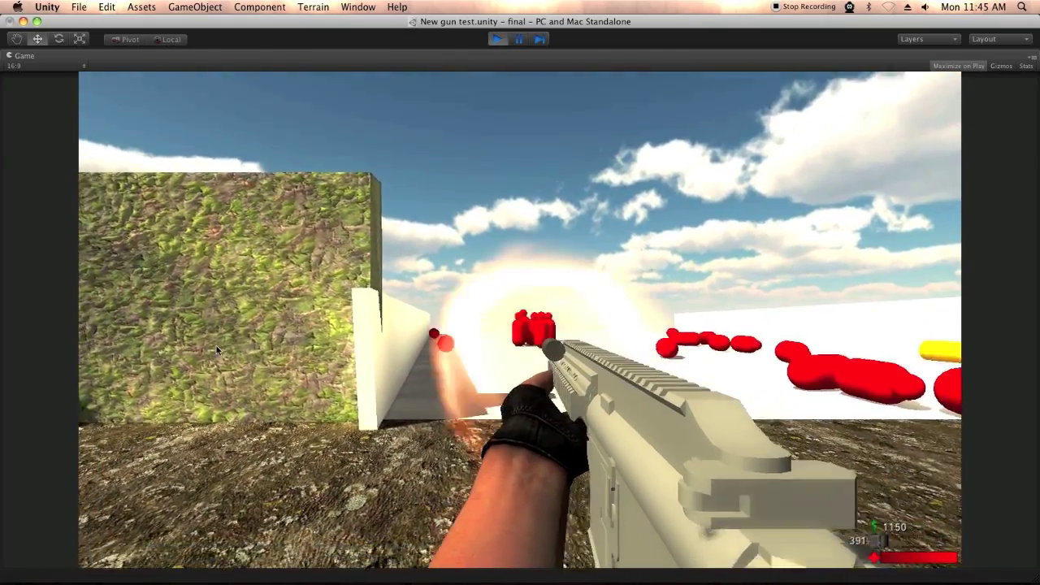
left_click(216, 345)
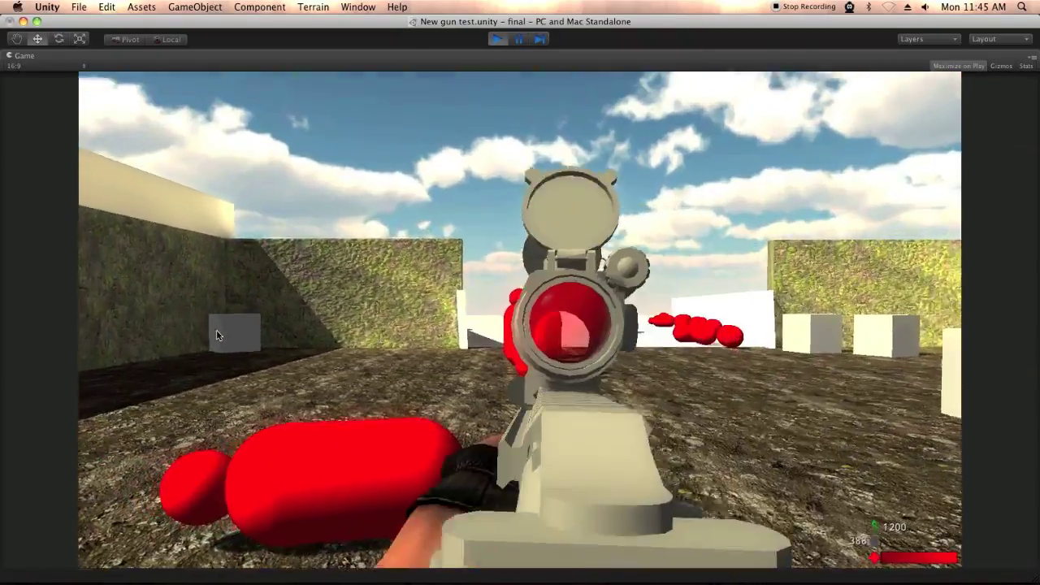
left_click(216, 335)
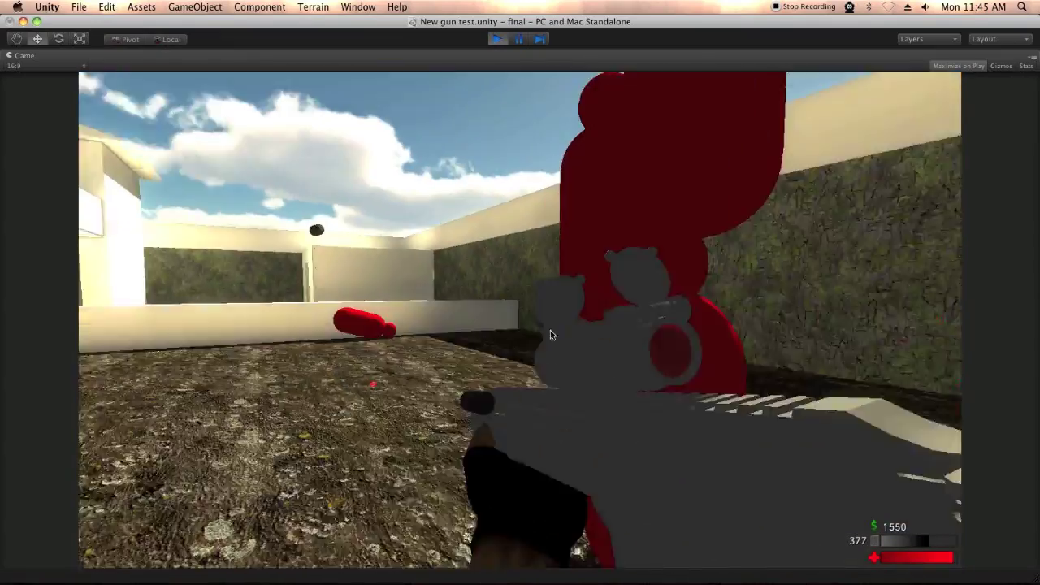
Shoot the group of red targets, raising money to 1725 and dropping ammo to 363.
left_click(583, 327)
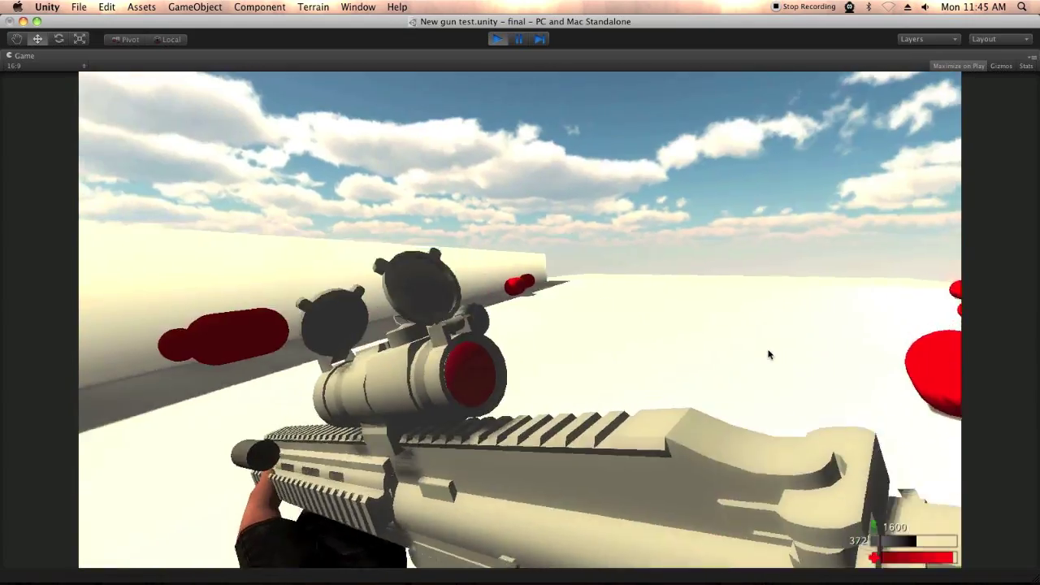
left_click(462, 353)
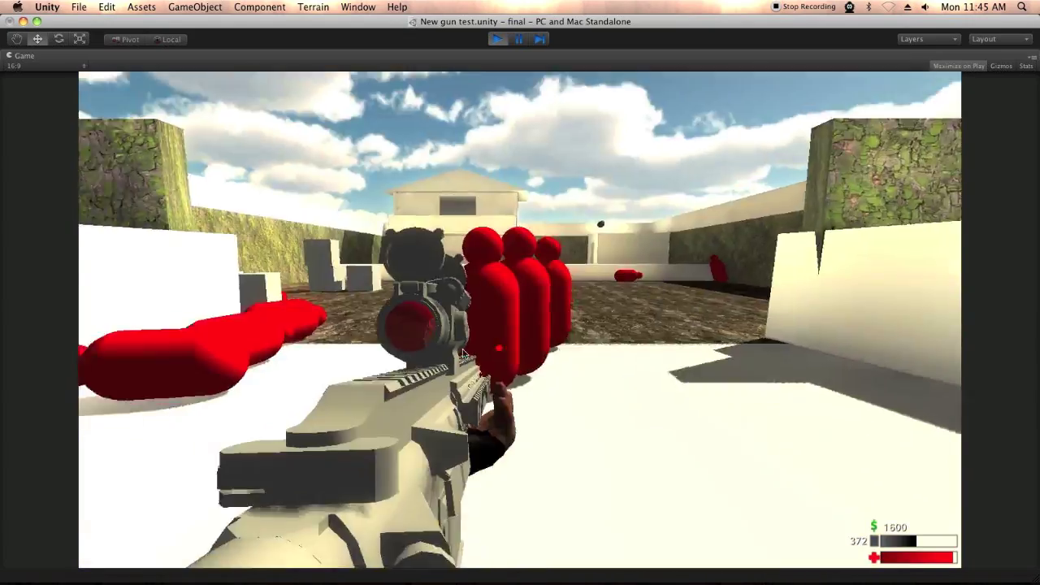
left_click(455, 353)
left_click(447, 351)
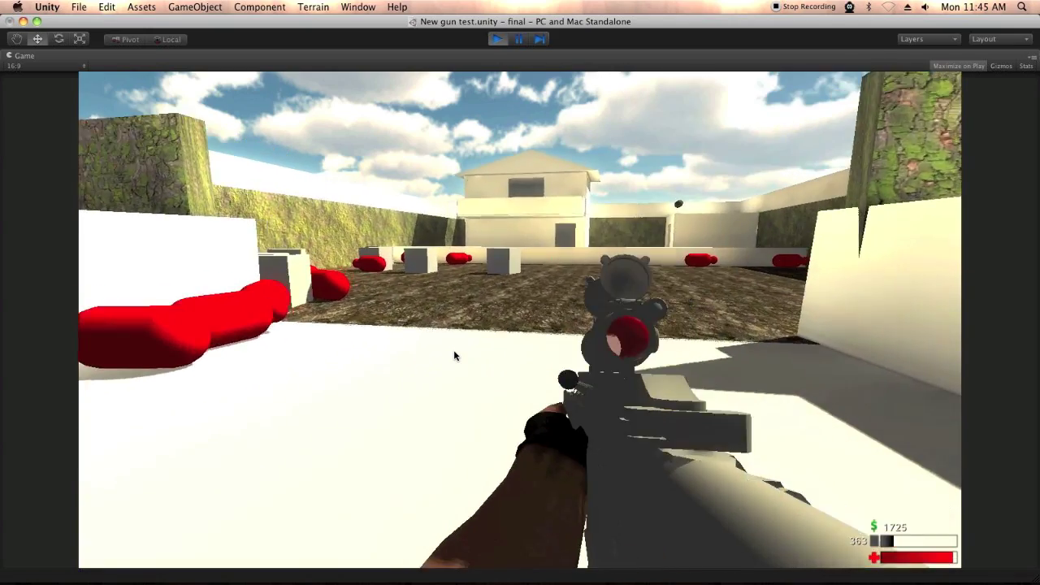
Walk back to the white building and through its doorway into the stair room.
key("w")
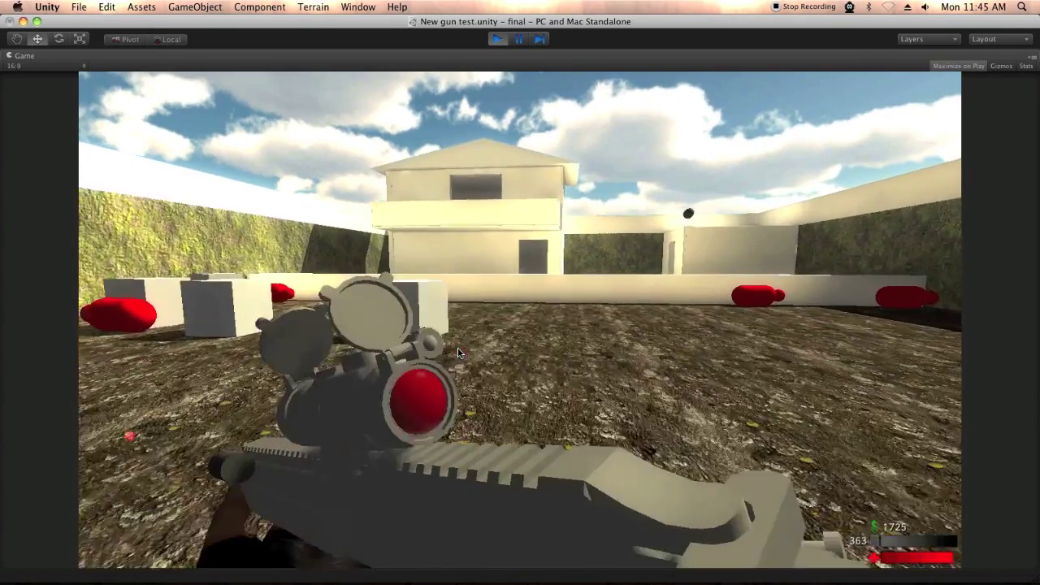
key("w")
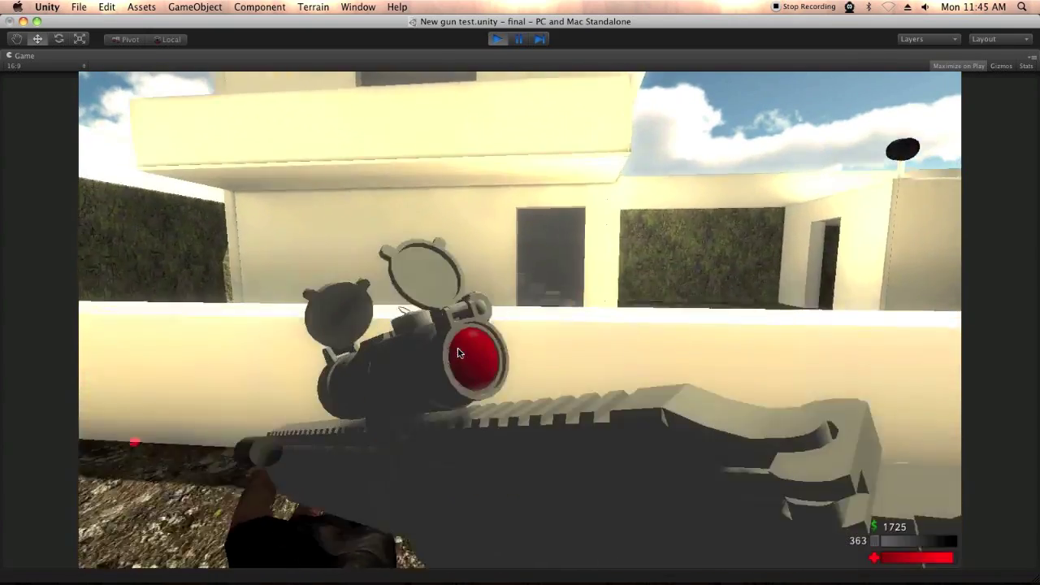
key("w")
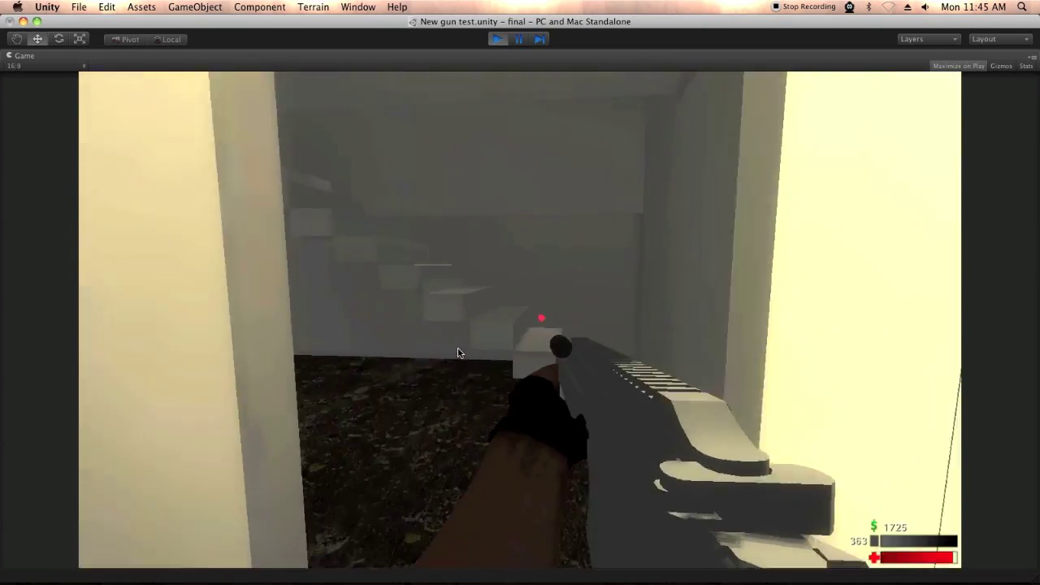
Walk to the counter, buy more ammo from the Buy menu, and head for the doorway facing the targets.
key("w")
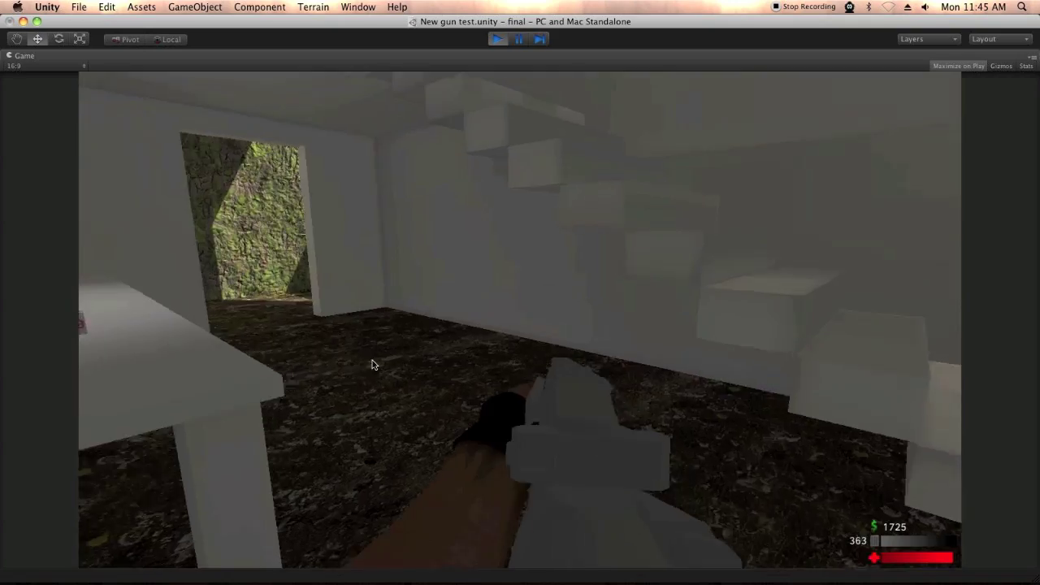
key("w")
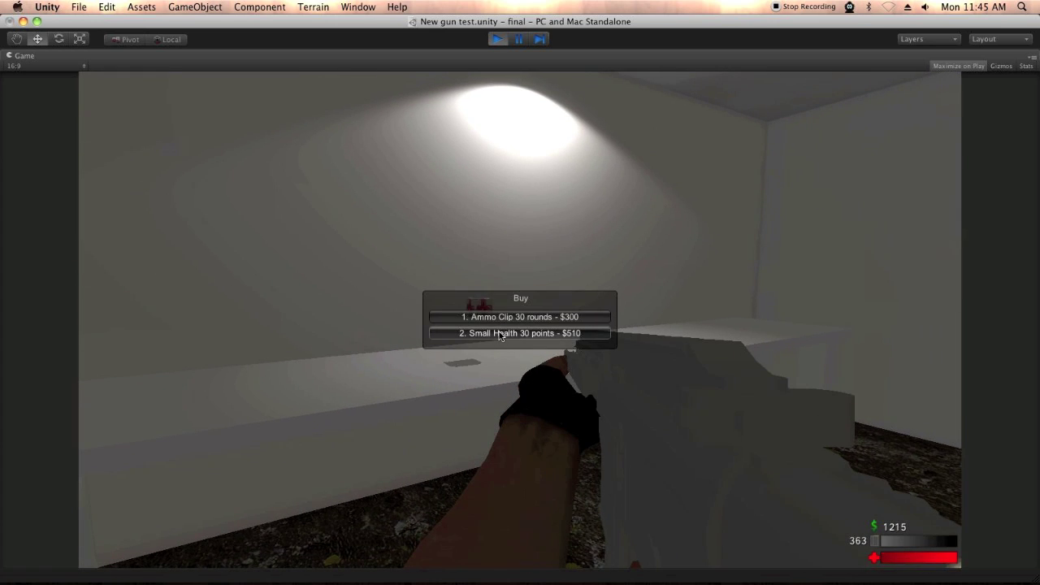
left_click(512, 322)
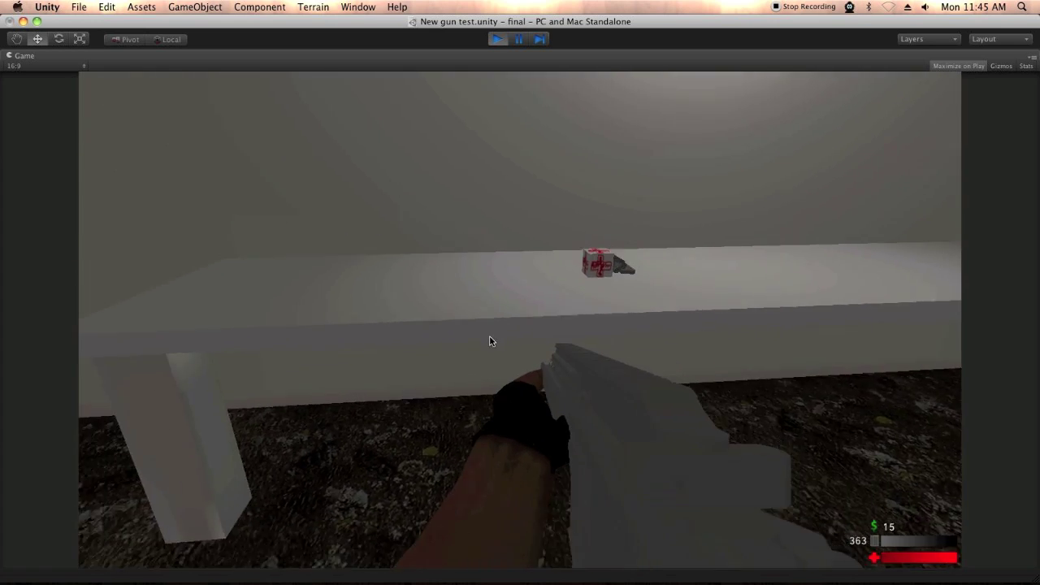
key("w")
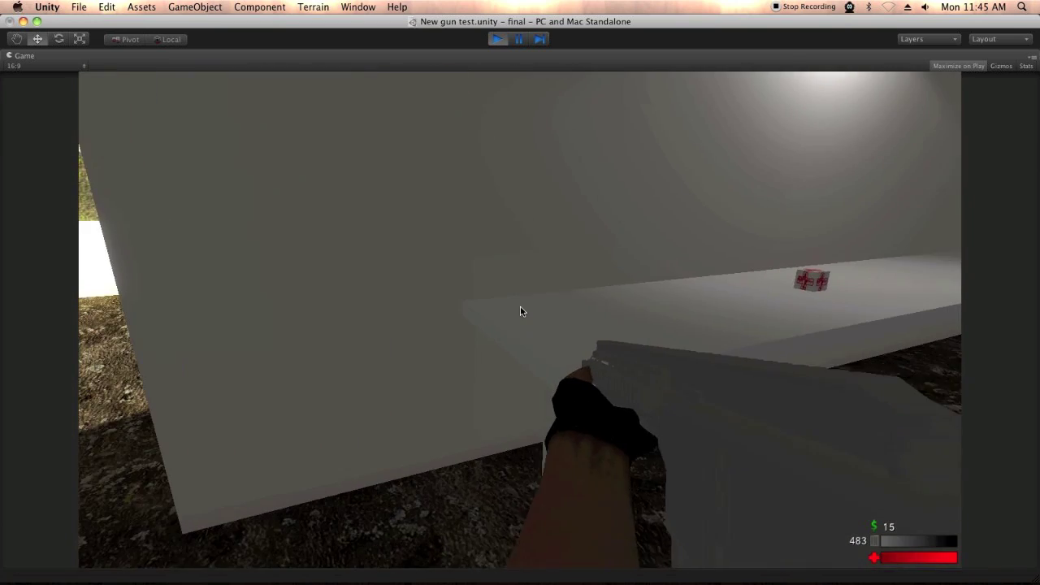
key("w")
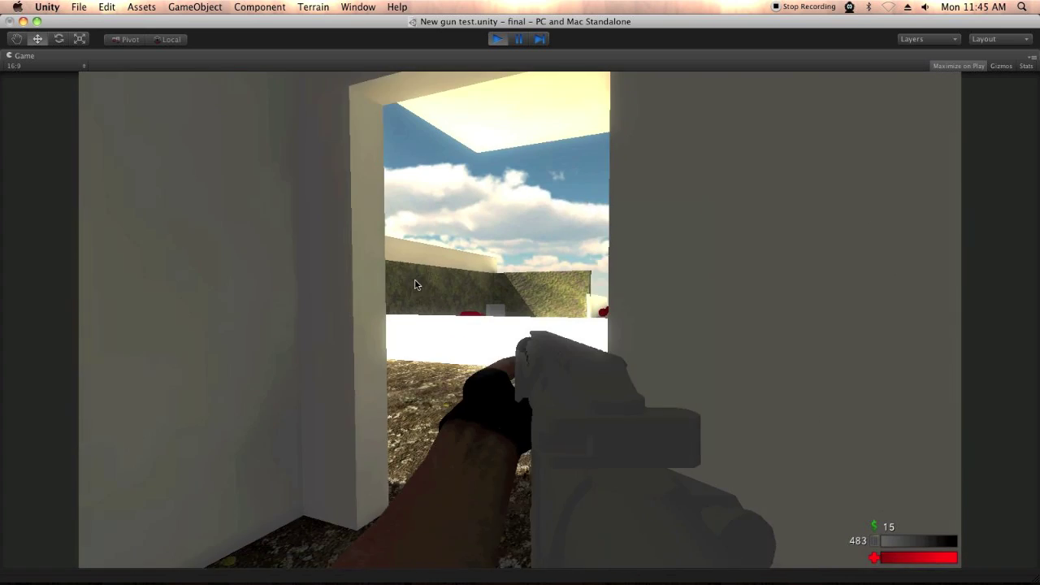
key("w")
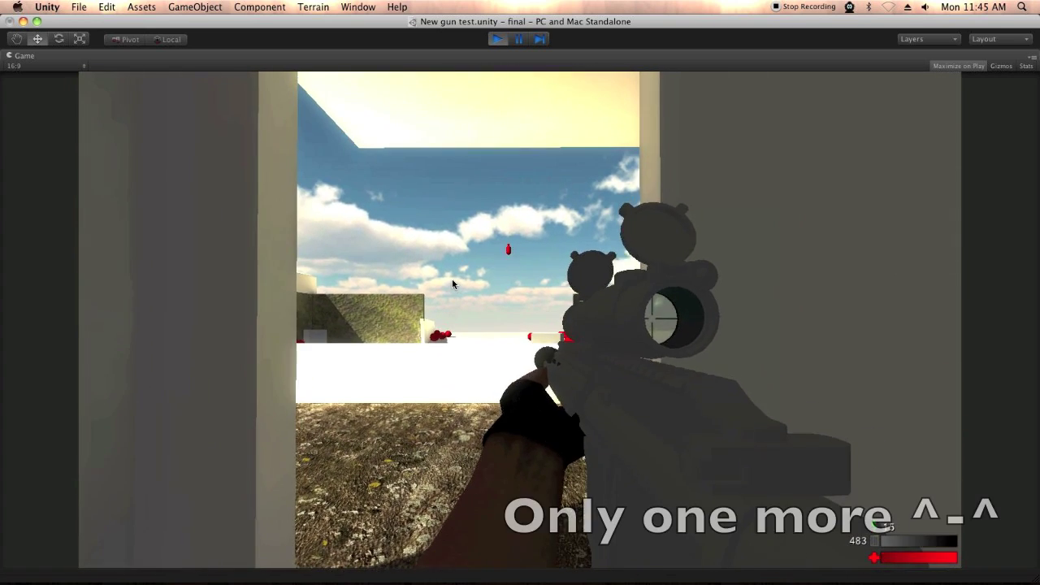
Fire three scoped shots at the distant red target, then stop Play mode.
right_click(452, 285)
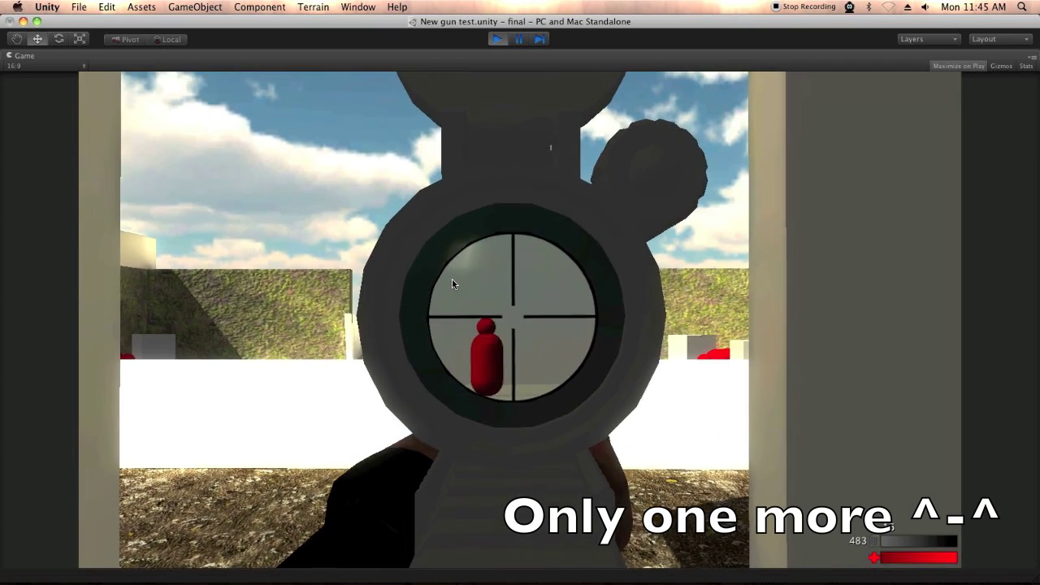
left_click(453, 284)
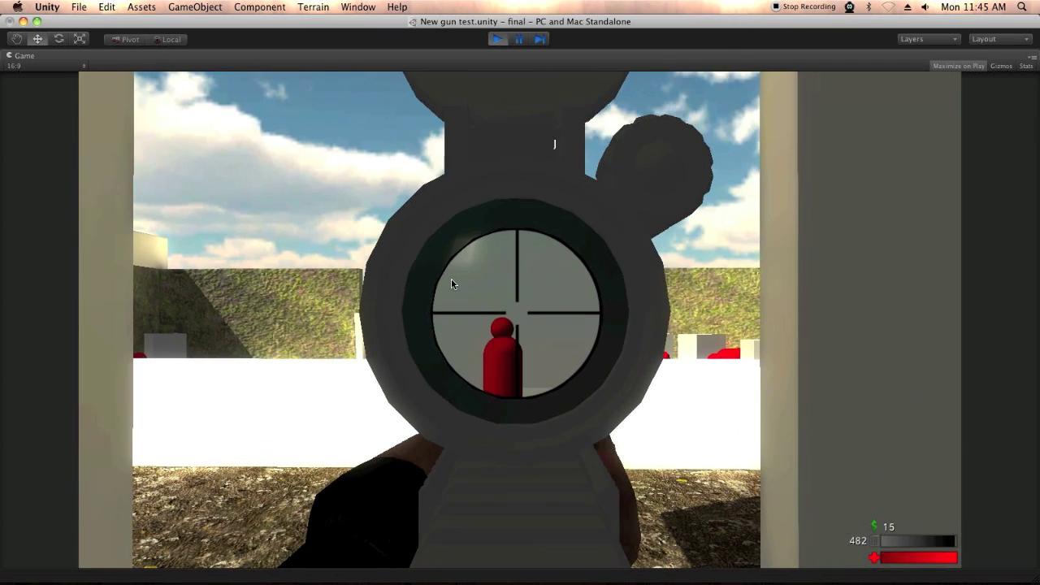
left_click(453, 285)
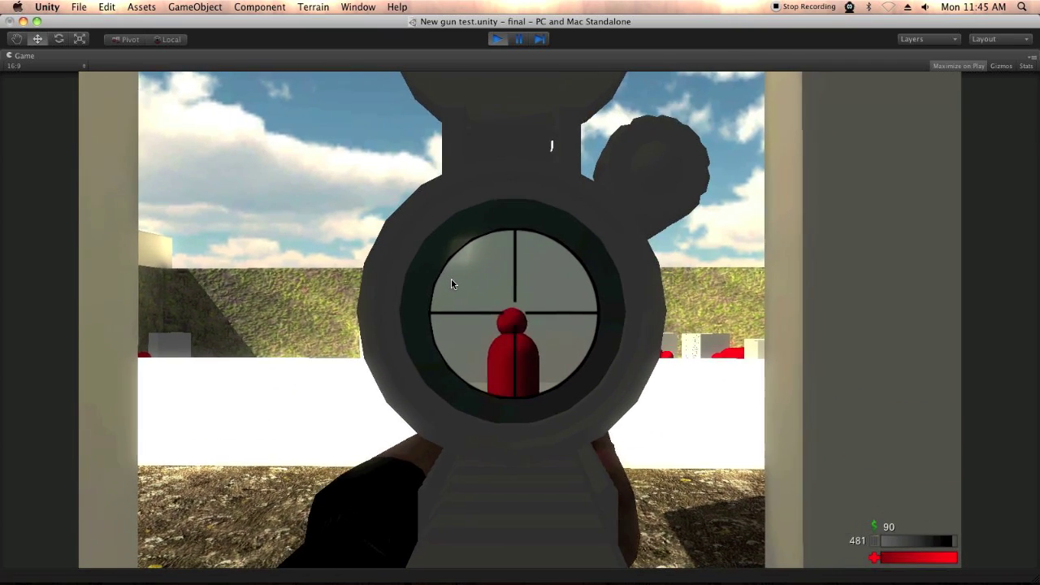
left_click(453, 284)
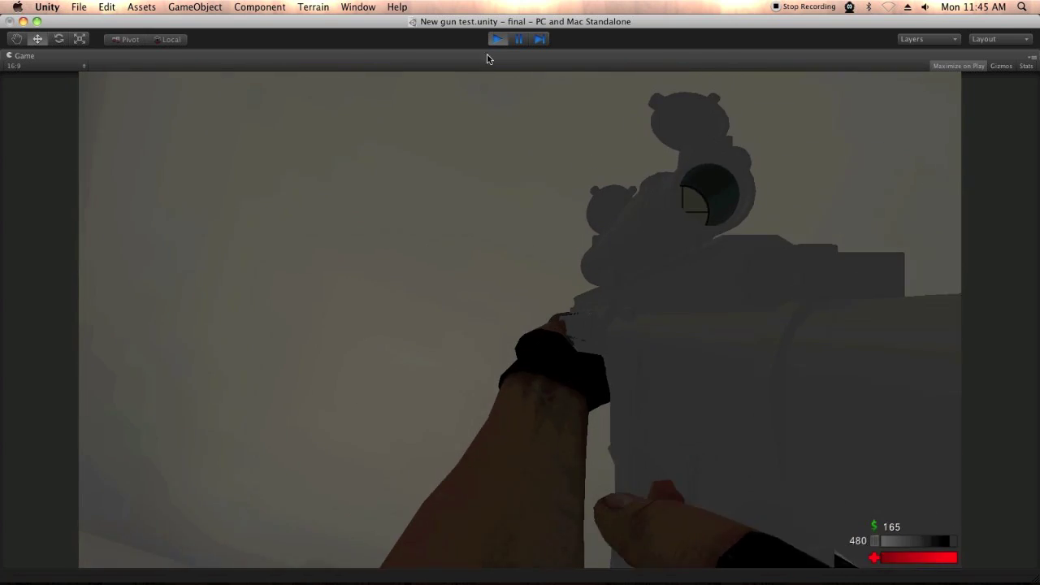
left_click(498, 39)
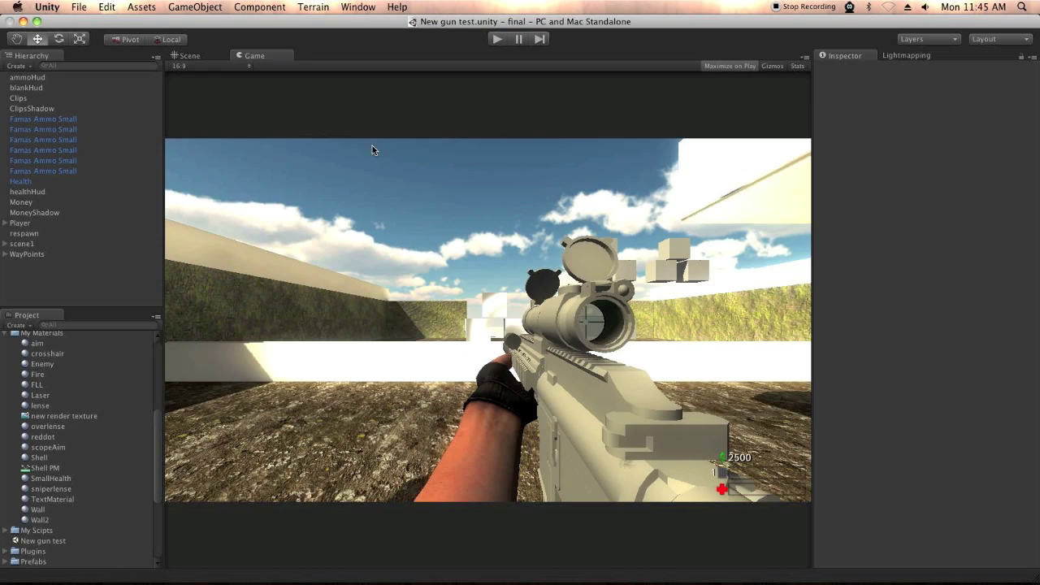
Switch to the Scene view, orbit and move the camera toward the white house, then return to the Game tab.
left_click(213, 55)
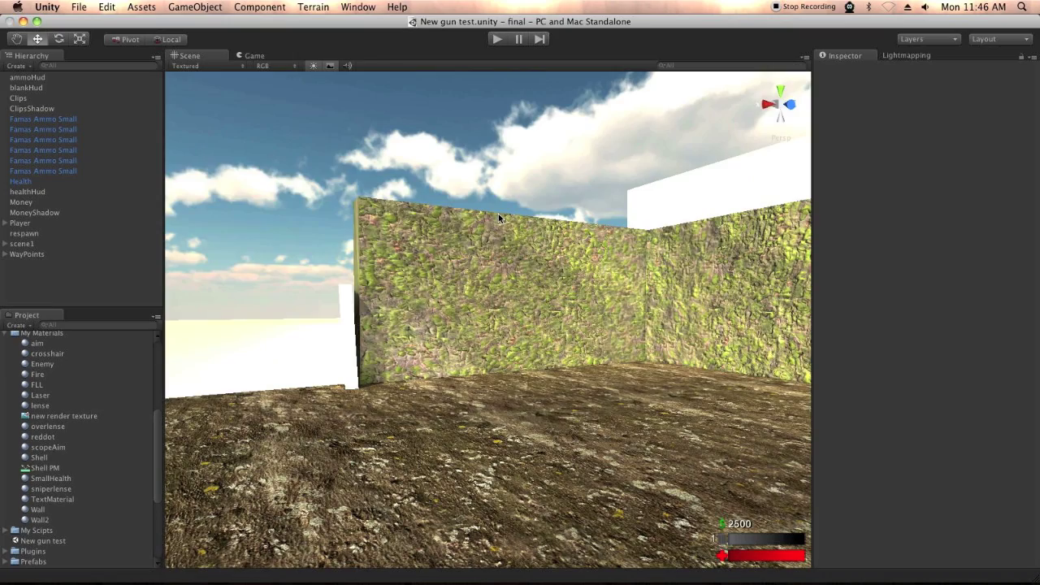
right_click_drag(551, 190, 965, 169)
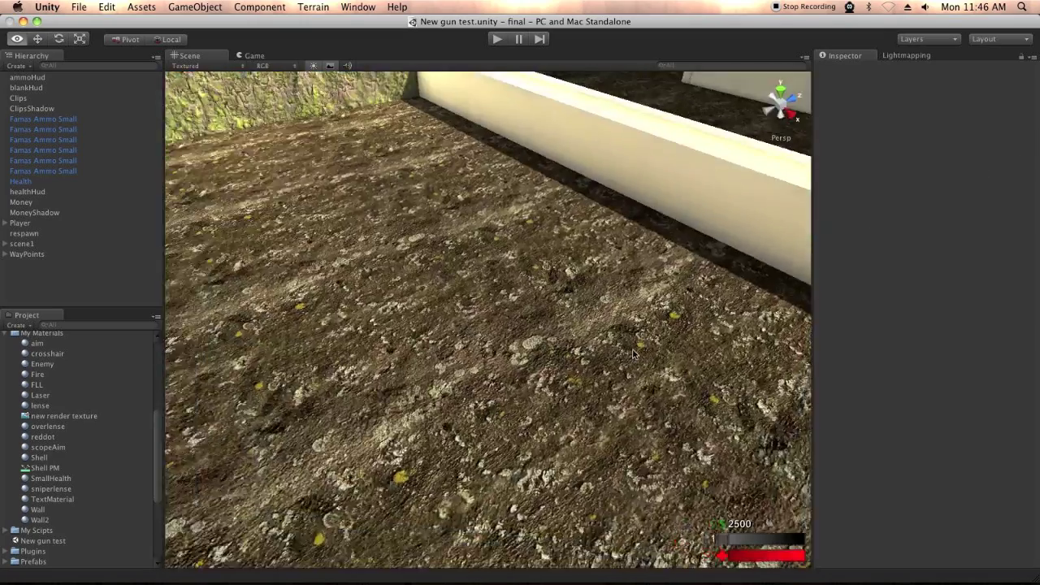
mouse_move(965, 169)
right_mouse_down()
mouse_move(753, 278)
mouse_move(761, 321)
mouse_move(220, 37)
right_mouse_up()
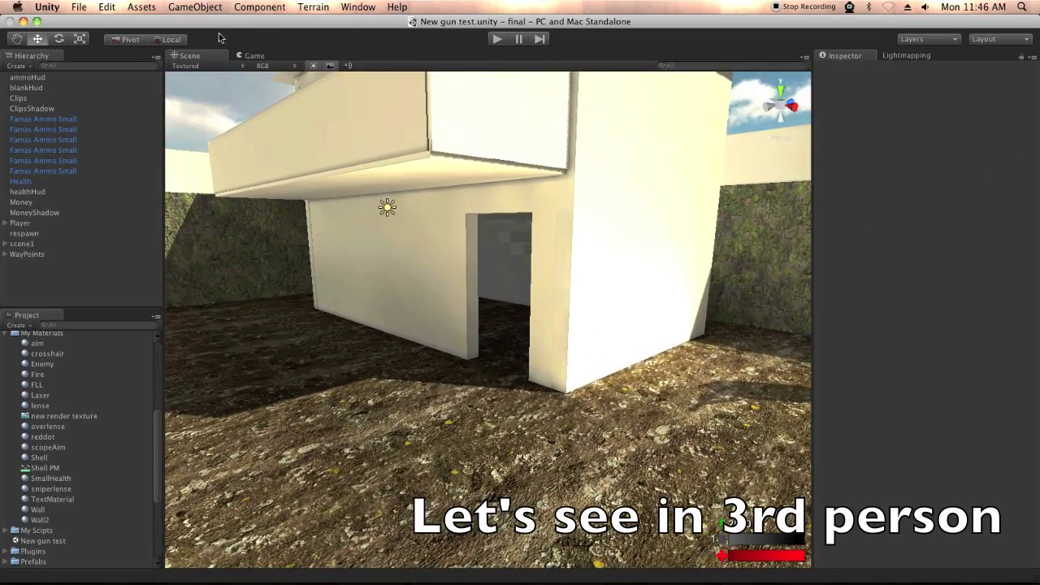
left_click(255, 57)
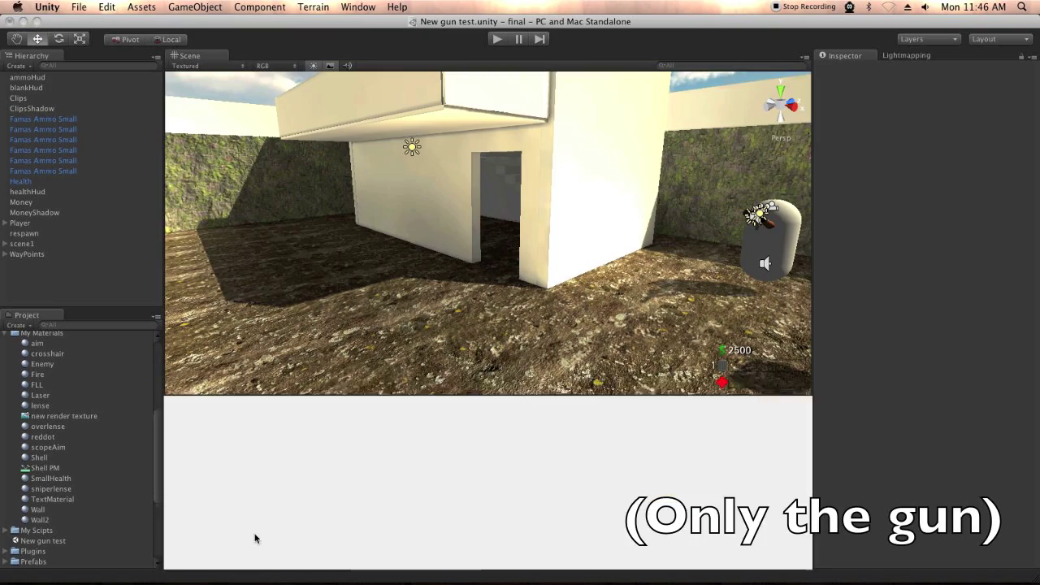
Dock the Game view beneath the Scene view, enlarge the Scene pane, and orbit toward the wall and player.
left_click_drag(240, 523, 256, 539)
left_click_drag(471, 393, 473, 408)
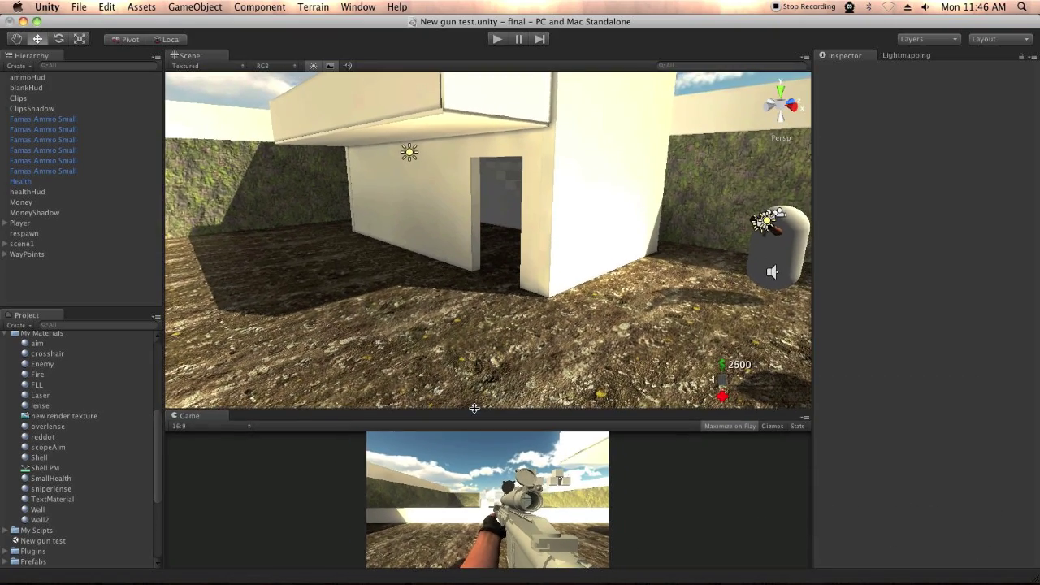
mouse_move(545, 245)
right_mouse_down()
mouse_move(506, 230)
mouse_move(555, 282)
mouse_move(401, 208)
right_mouse_up()
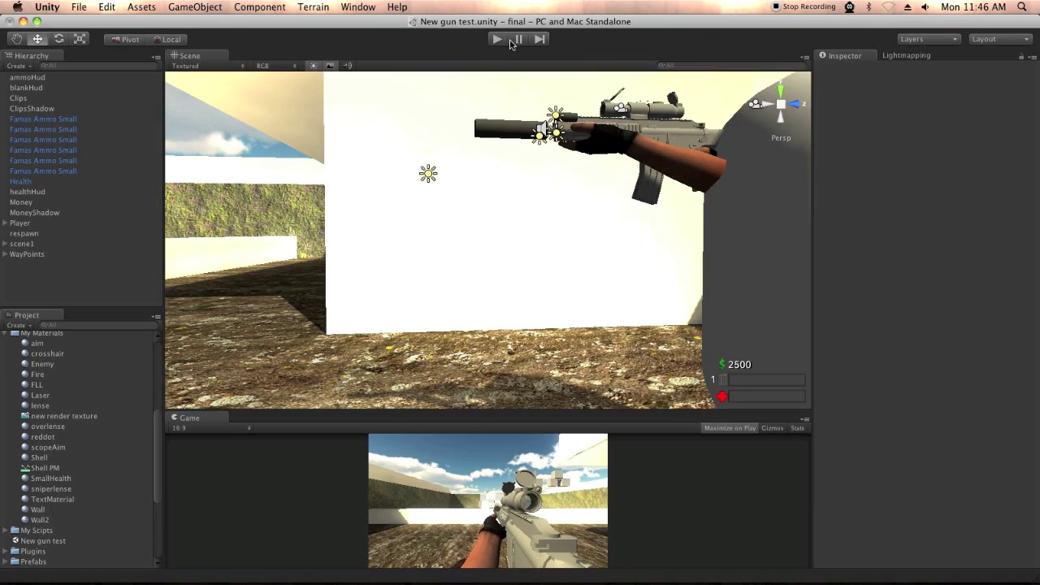
Start and stop Play mode, then start it again with Cmd+P.
left_click(510, 41)
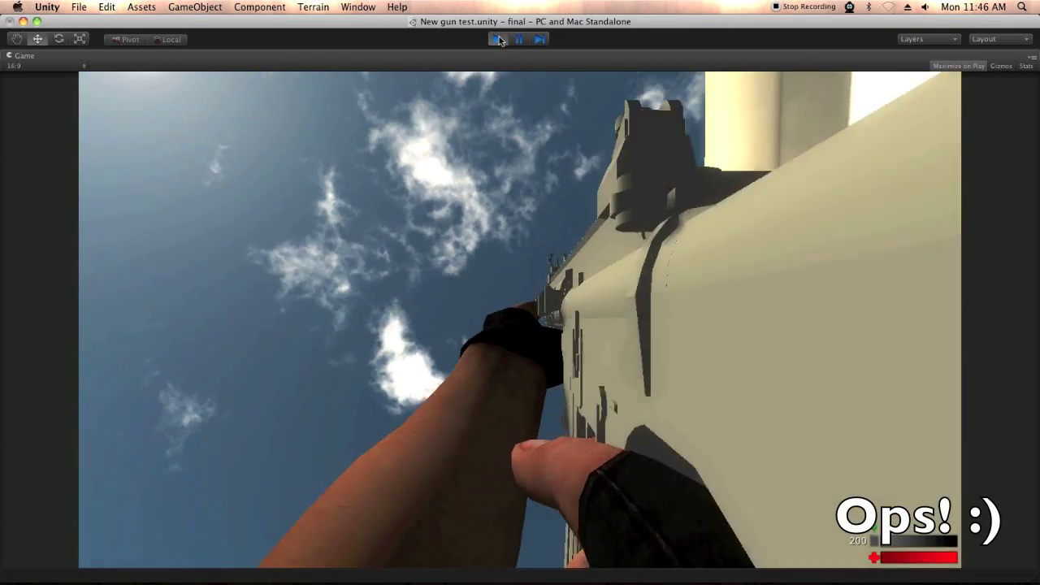
left_click(500, 41)
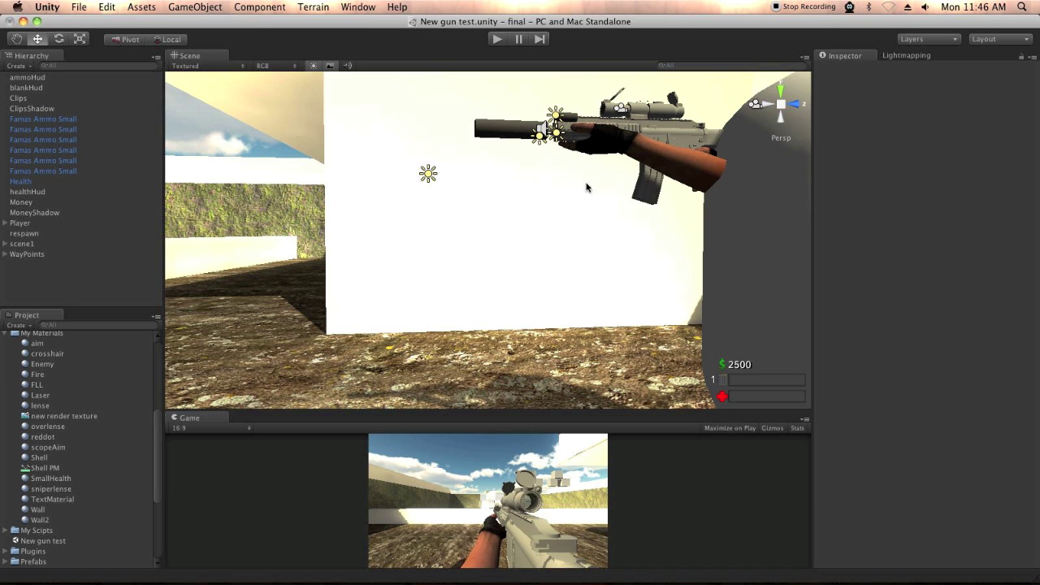
key("super+p")
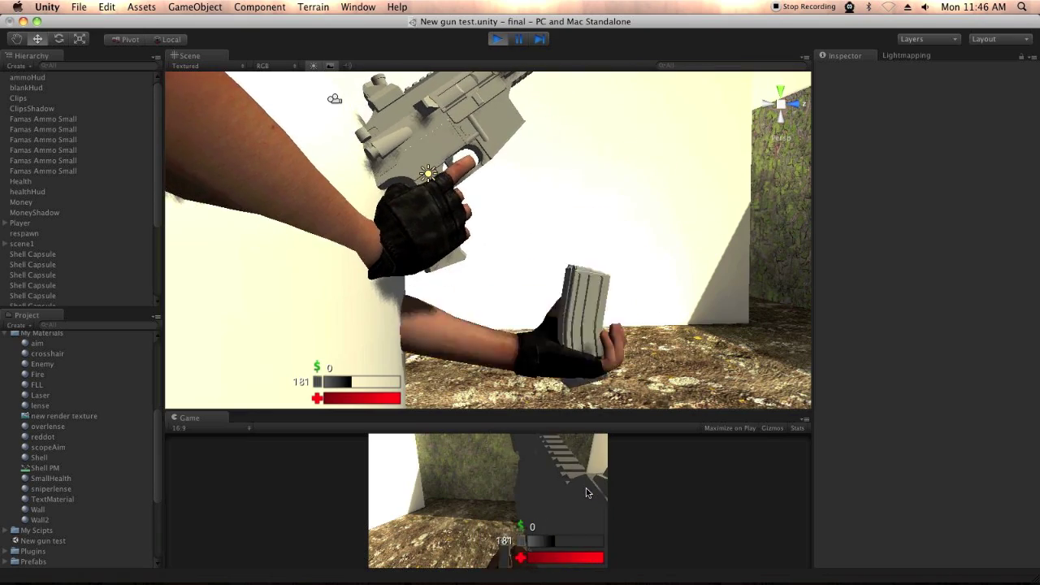
Walk toward the far wall, fire a round, and mount a silencer on the rifle with E.
key("w")
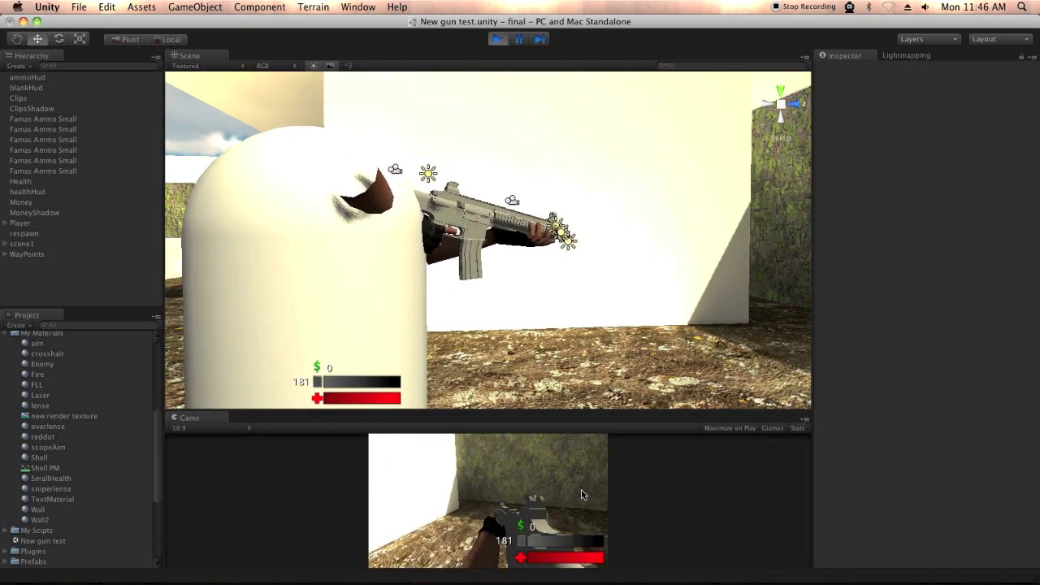
left_click(591, 492)
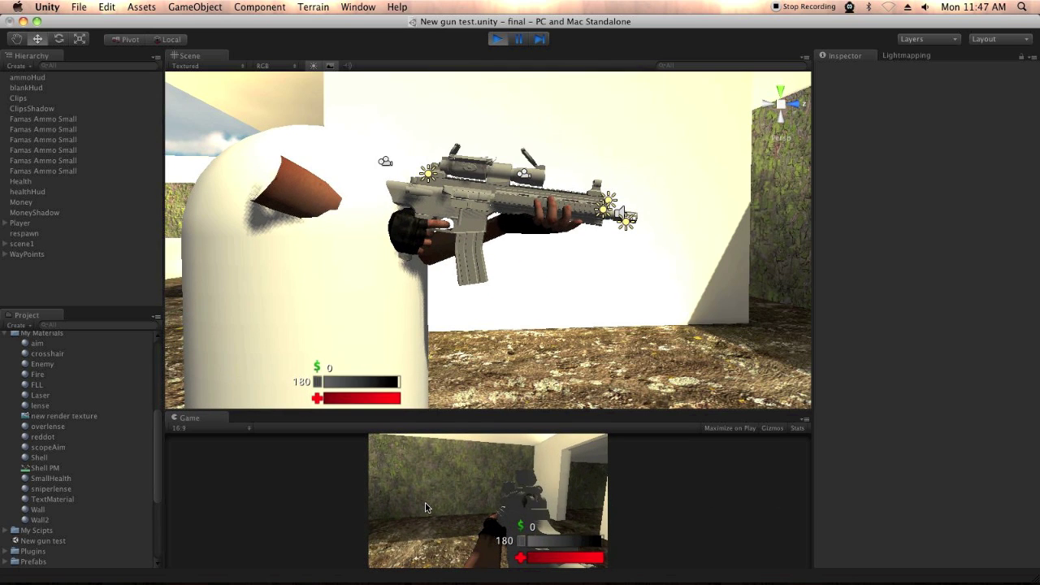
key("e")
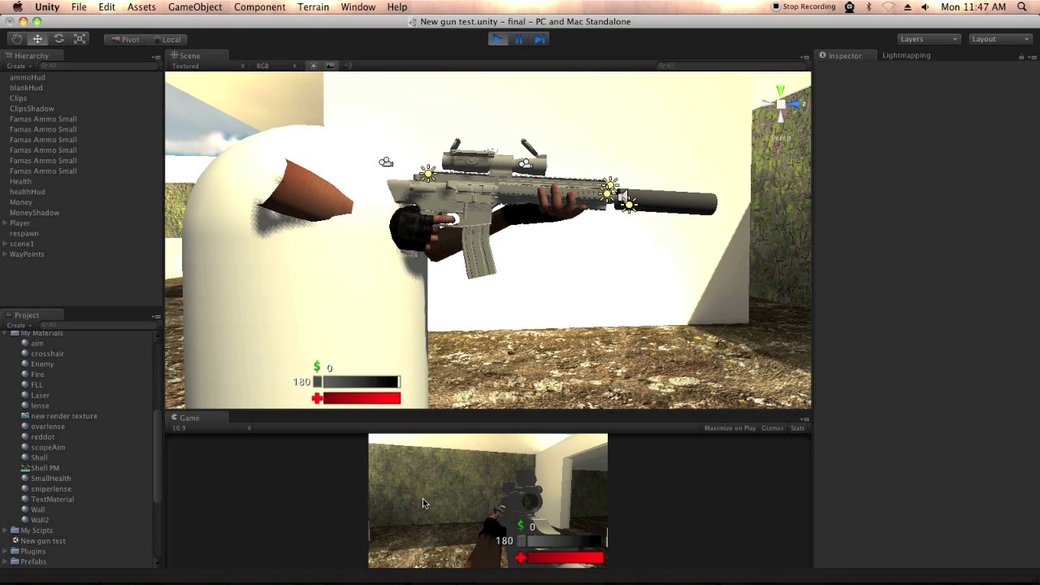
Fire the silenced rifle at the wall and doorway, swap sights, then stop play mode.
left_click_drag(423, 498, 421, 505)
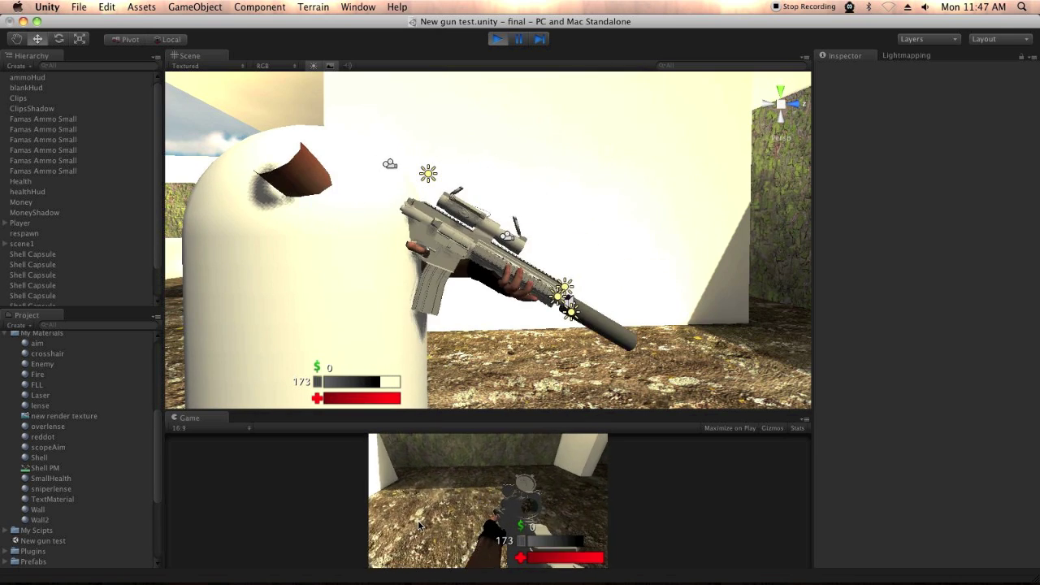
mouse_move(483, 507)
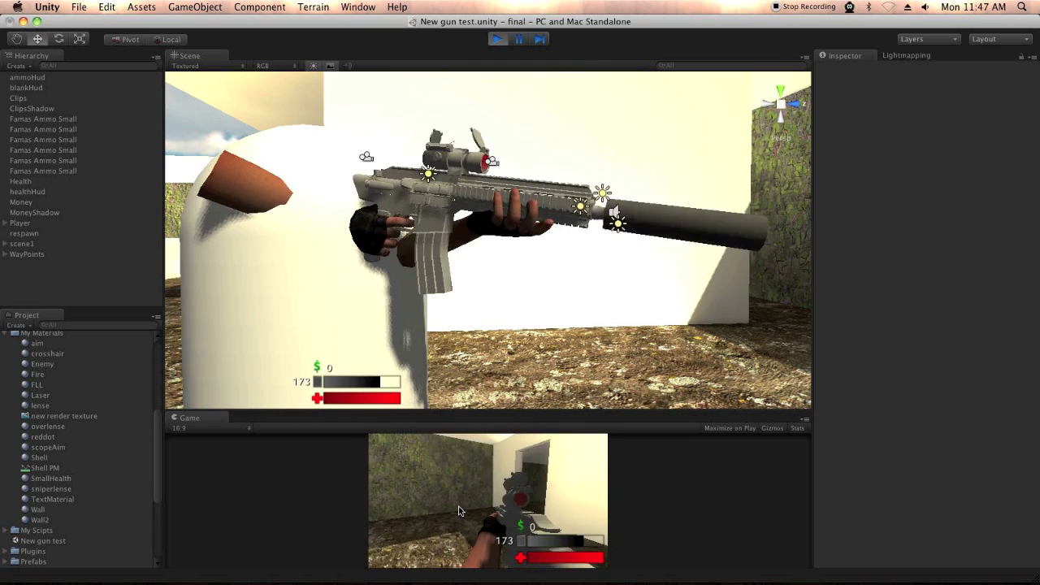
left_click(450, 502)
left_click(455, 500)
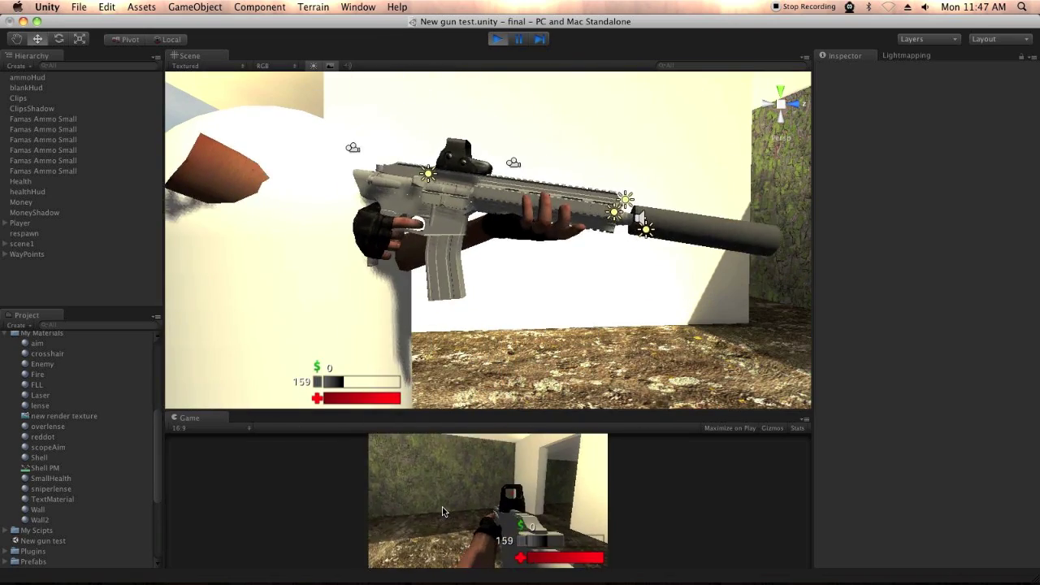
left_click(437, 510)
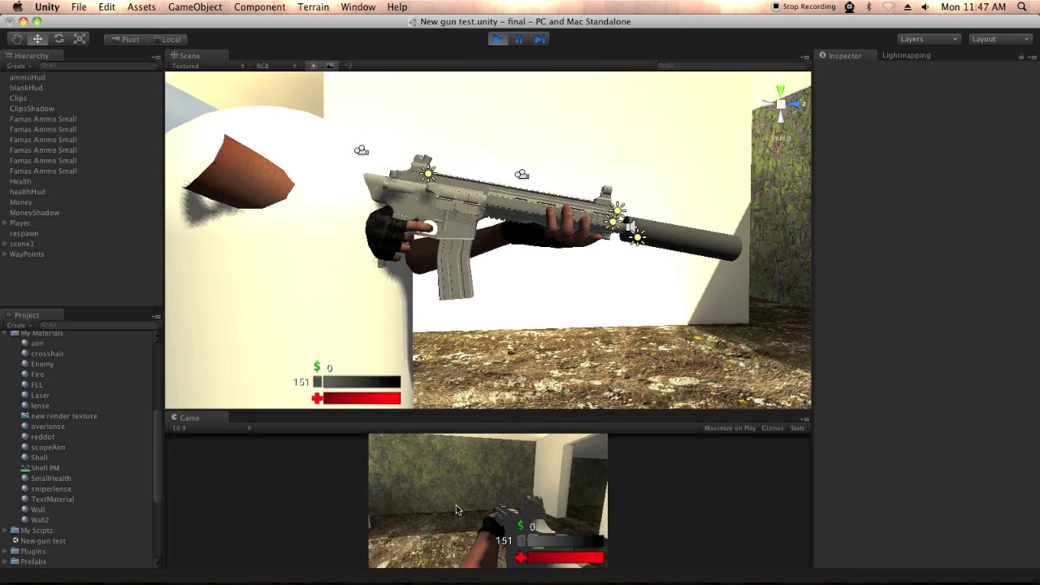
left_click(501, 38)
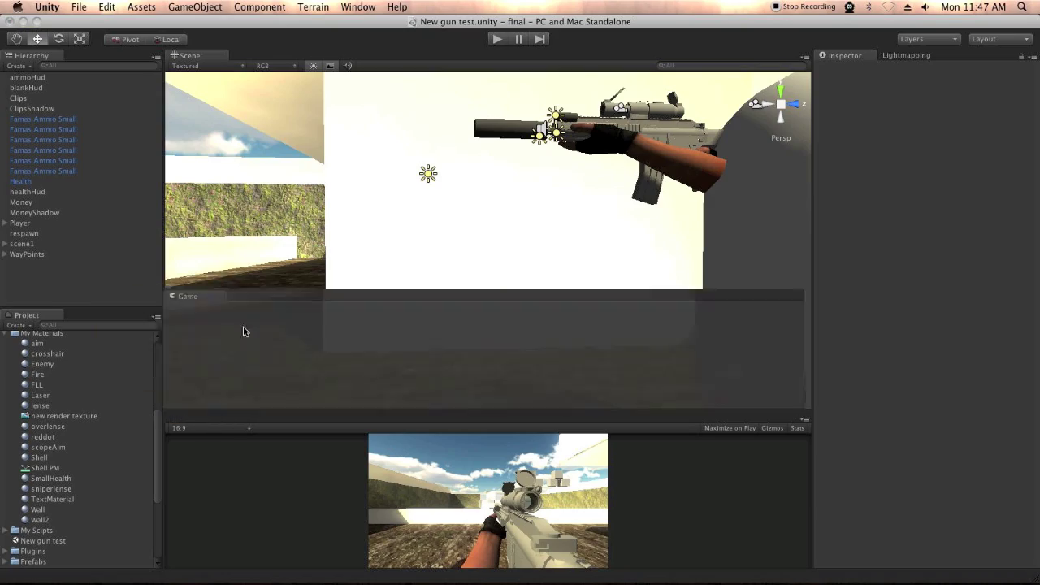
Dock the Game tab beside the Scene tab and orbit to the player and mossy wall.
left_click_drag(245, 303, 213, 58)
left_click(195, 56)
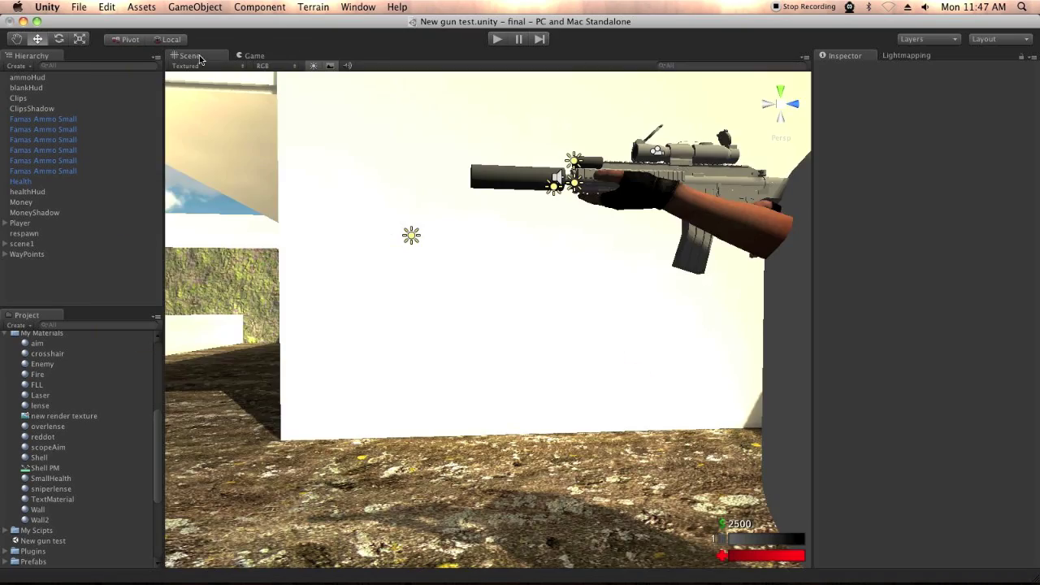
mouse_move(336, 195)
right_mouse_down()
mouse_move(578, 358)
mouse_move(516, 325)
mouse_move(593, 292)
mouse_move(537, 349)
mouse_move(476, 346)
right_mouse_up()
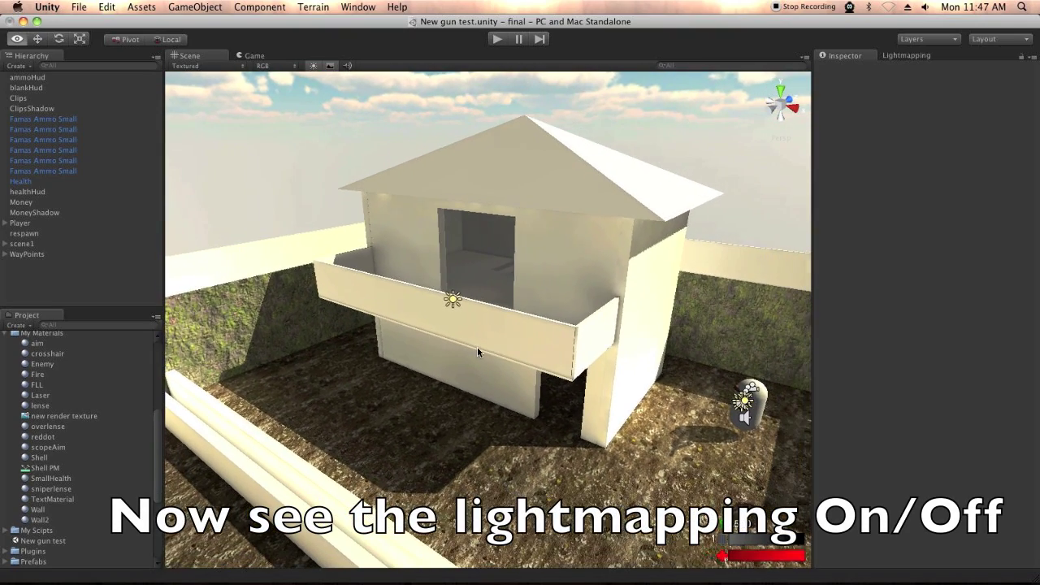
Open the Lightmapping window and uncheck Use Lightmaps while viewing the walls.
left_click(907, 55)
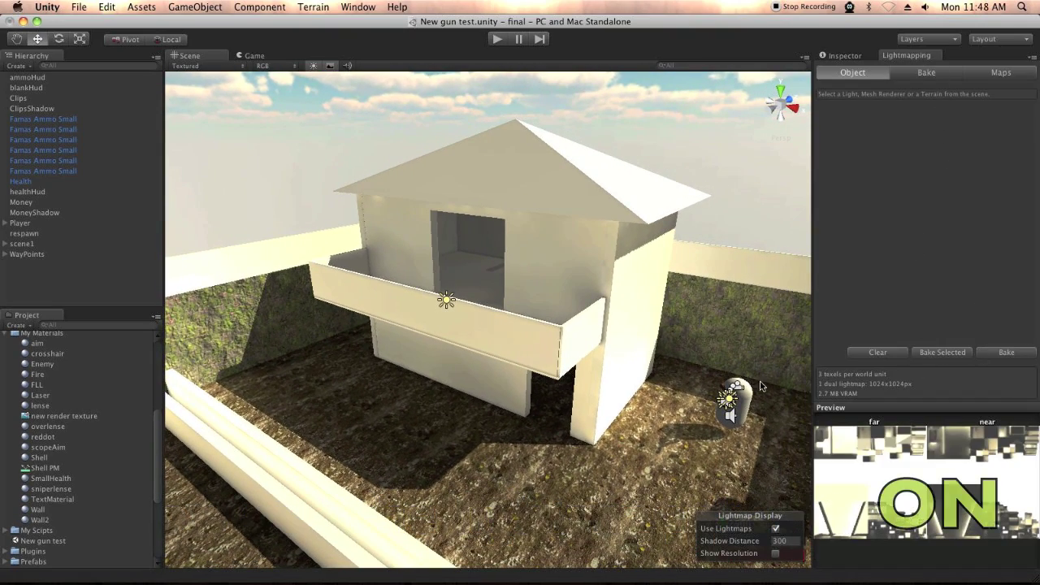
mouse_move(573, 241)
right_mouse_down()
mouse_move(2, 254)
mouse_move(770, 314)
right_mouse_up()
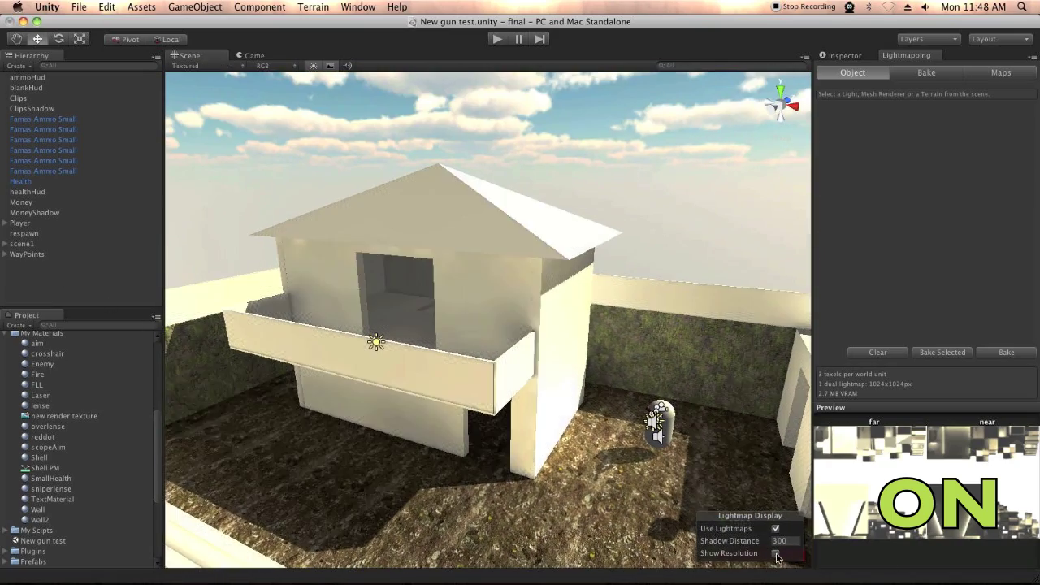
left_click(776, 529)
Fly around the house walls, switching lightmaps back on and then off again.
mouse_move(412, 404)
right_mouse_down()
mouse_move(1038, 393)
mouse_move(482, 437)
mouse_move(505, 405)
right_mouse_up()
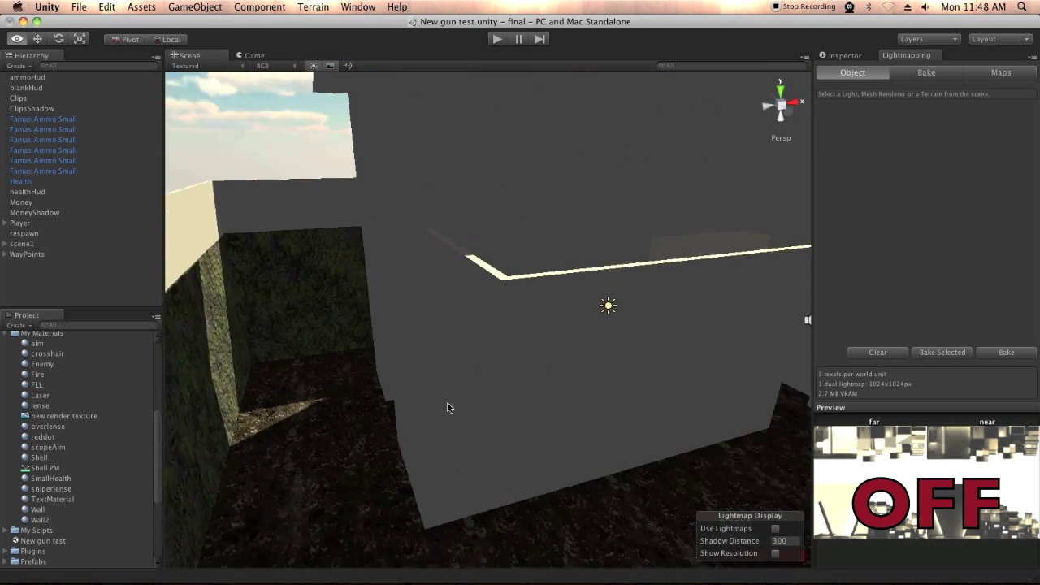
right_click_drag(504, 402, 507, 403)
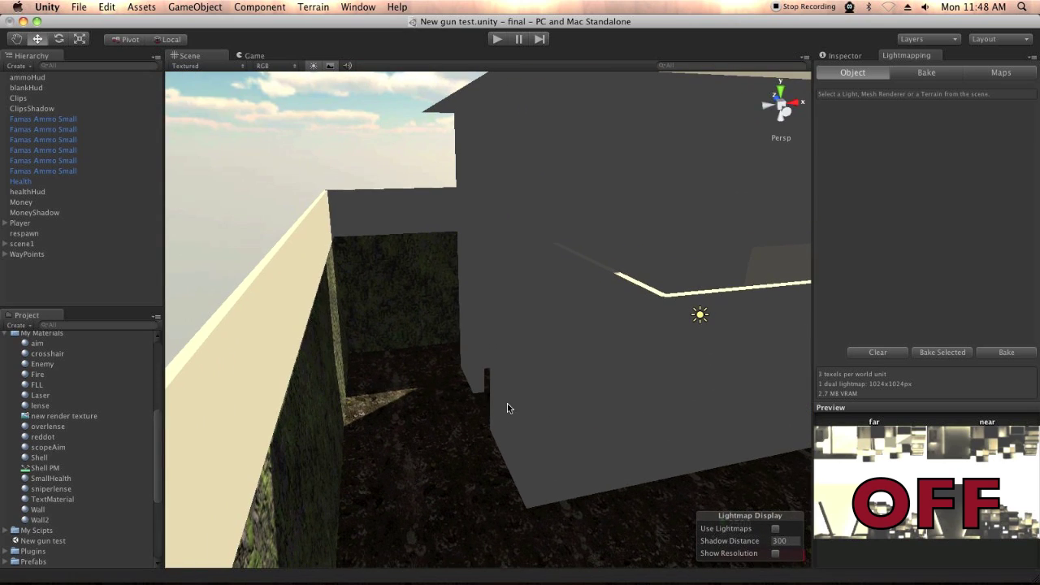
left_click(775, 528)
mouse_move(499, 366)
right_mouse_down()
mouse_move(387, 351)
mouse_move(551, 369)
mouse_move(763, 319)
right_mouse_up()
left_click(775, 529)
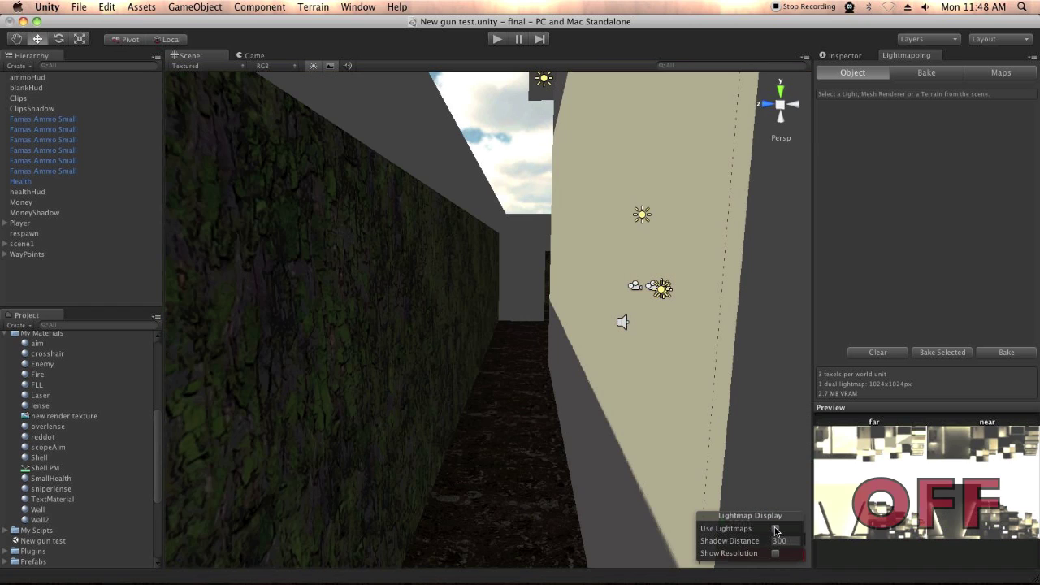
Turn lightmaps on, fly through the corridor into a room, and toggle them off and on.
left_click(775, 529)
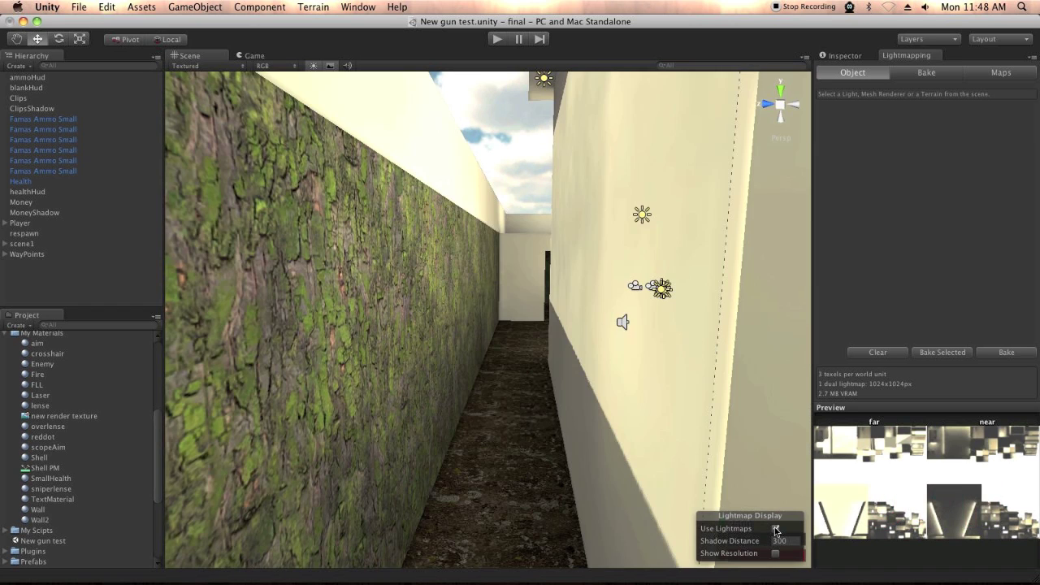
mouse_move(694, 463)
right_mouse_down()
mouse_move(622, 413)
mouse_move(692, 434)
mouse_move(650, 440)
mouse_move(623, 382)
mouse_move(639, 385)
mouse_move(413, 376)
mouse_move(169, 325)
mouse_move(56, 290)
mouse_move(3, 236)
mouse_move(81, 269)
mouse_move(160, 357)
mouse_move(452, 299)
mouse_move(478, 260)
mouse_move(511, 240)
right_mouse_up()
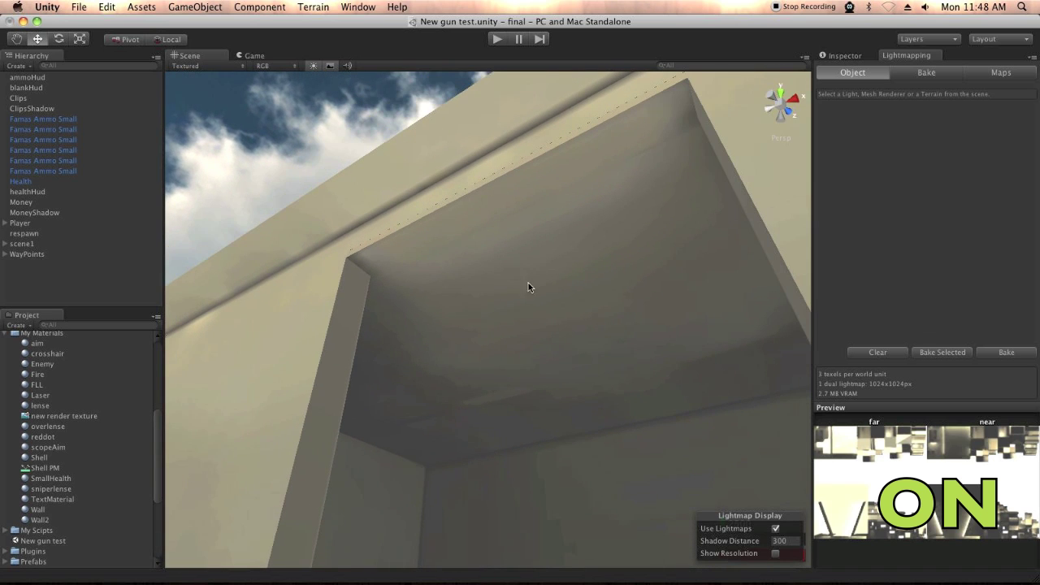
left_click(776, 529)
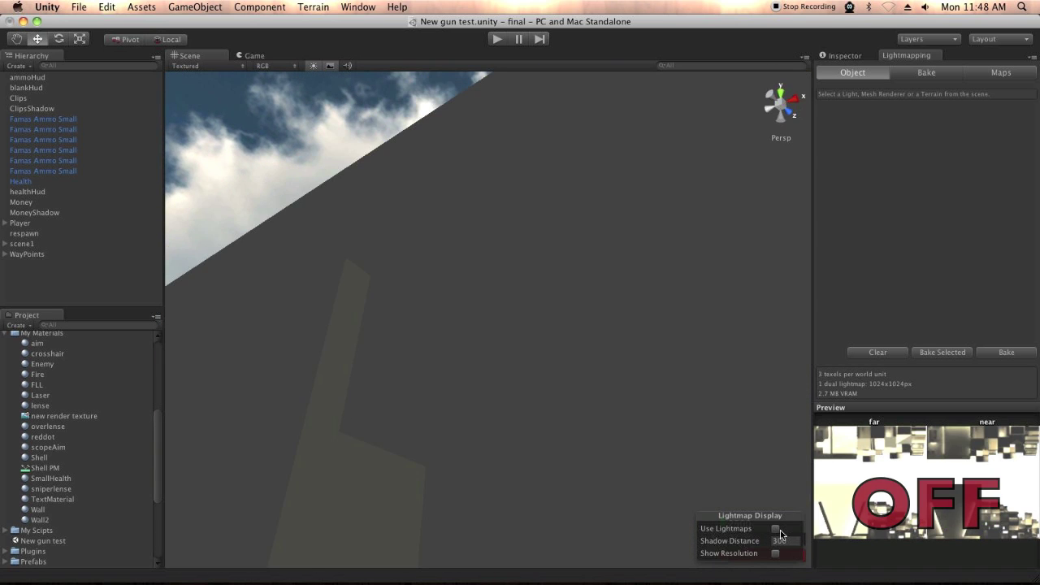
left_click(776, 528)
Compare the room's wall corner with lightmaps off and on, then overlook the walls.
mouse_move(570, 415)
right_mouse_down()
mouse_move(325, 247)
mouse_move(414, 499)
mouse_move(488, 460)
mouse_move(235, 462)
right_mouse_up()
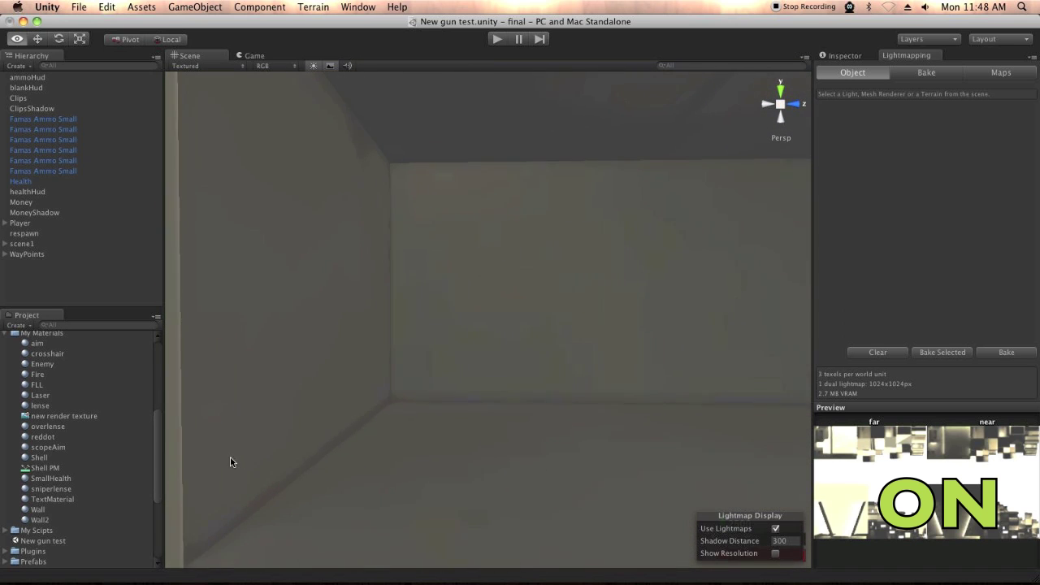
left_click(776, 529)
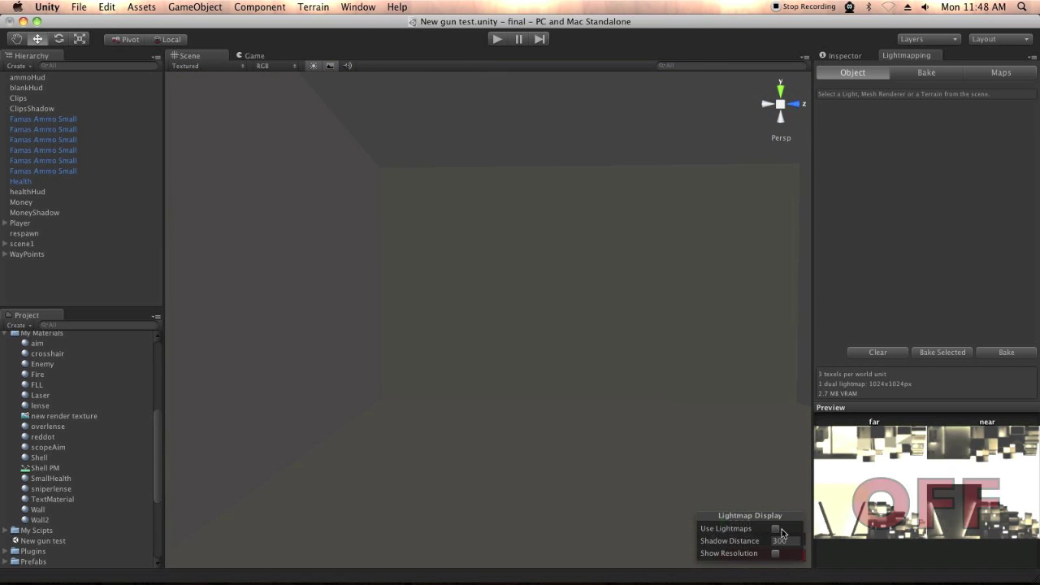
left_click(780, 528)
mouse_move(628, 419)
right_mouse_down()
mouse_move(980, 342)
mouse_move(758, 405)
mouse_move(648, 470)
right_mouse_up()
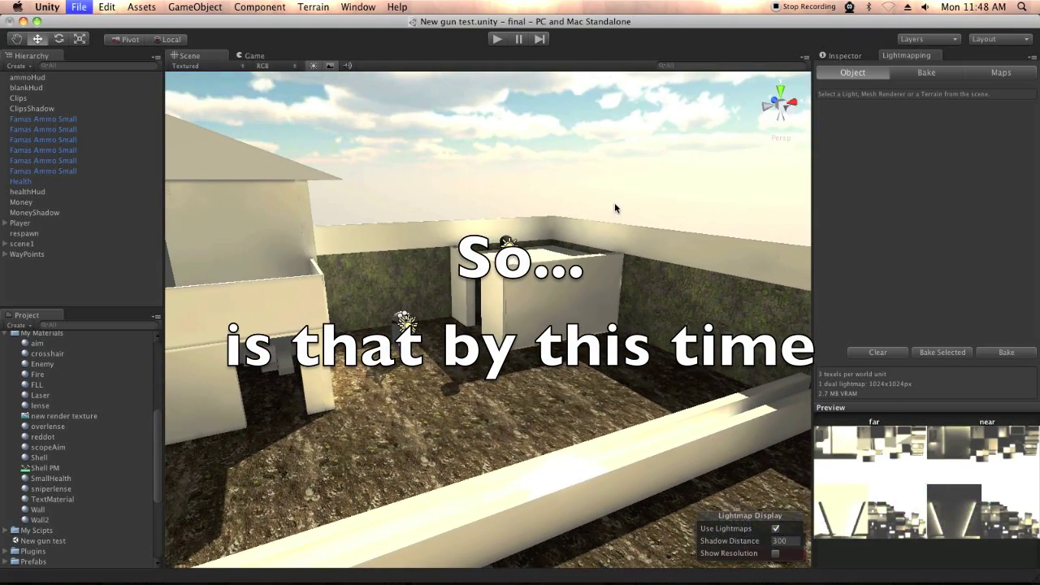